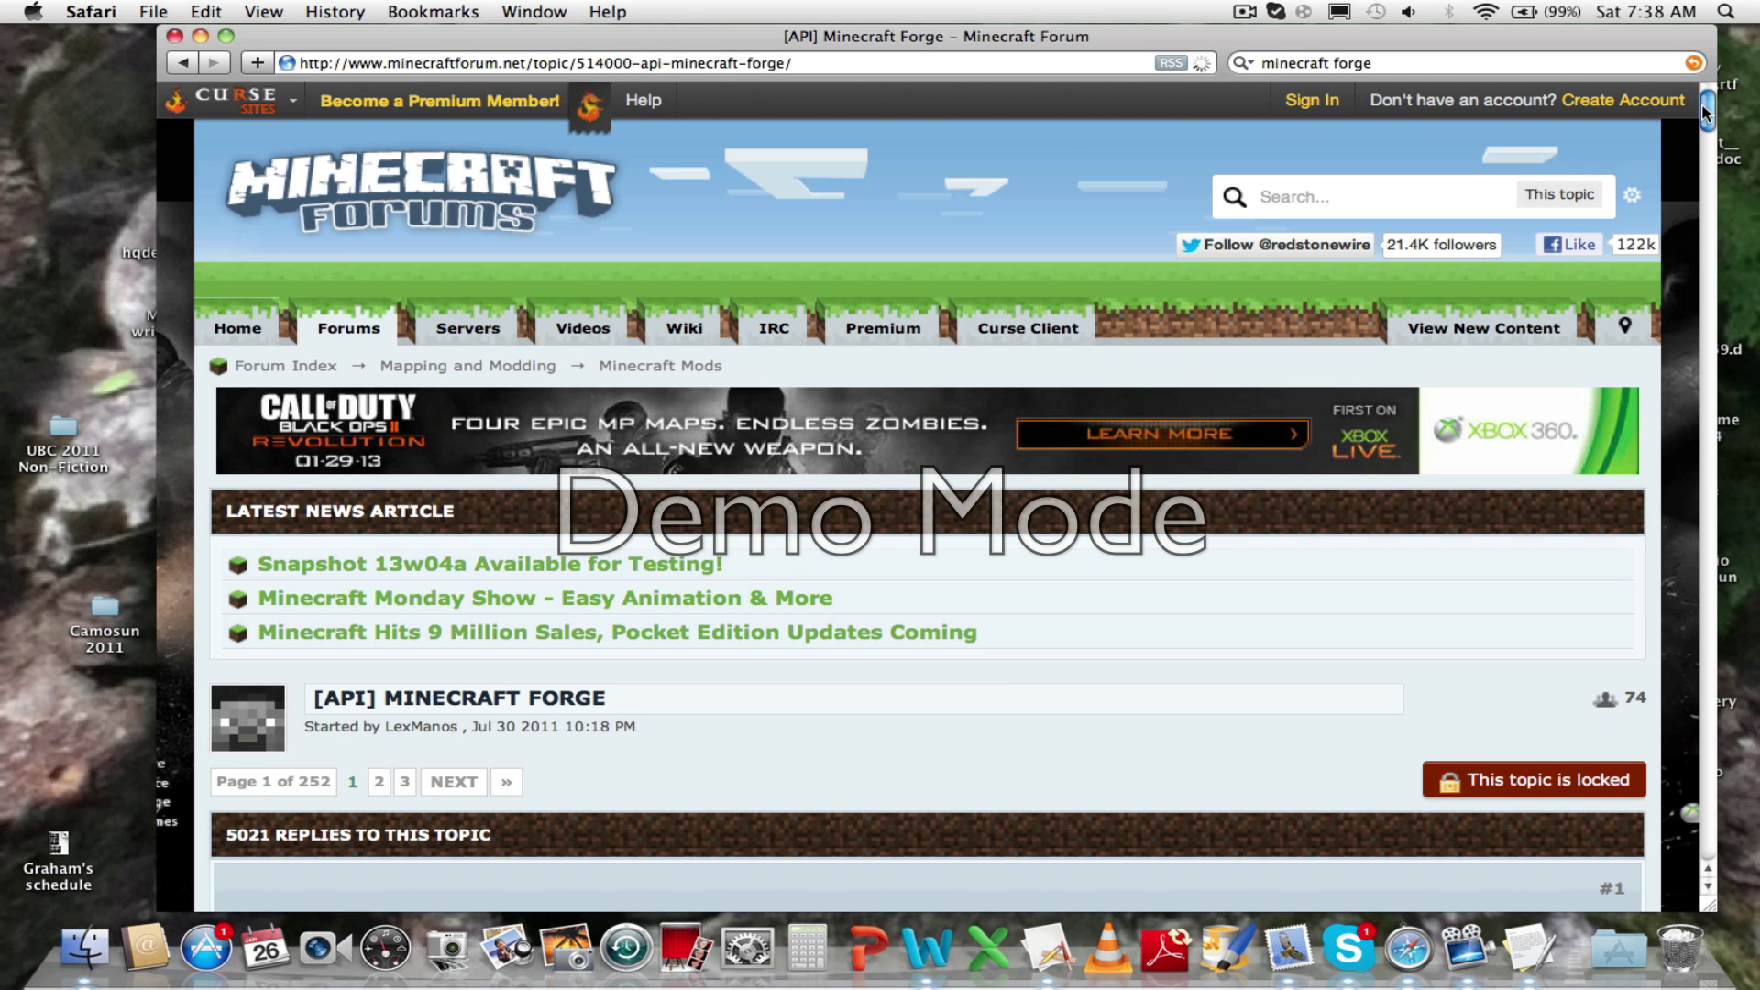
- Follow the minecraftforge.net link in post #1 of the Forge forum topic
{"action": "left_click_drag", "start_coordinate": [1708, 108], "coordinate": [1718, 149]}
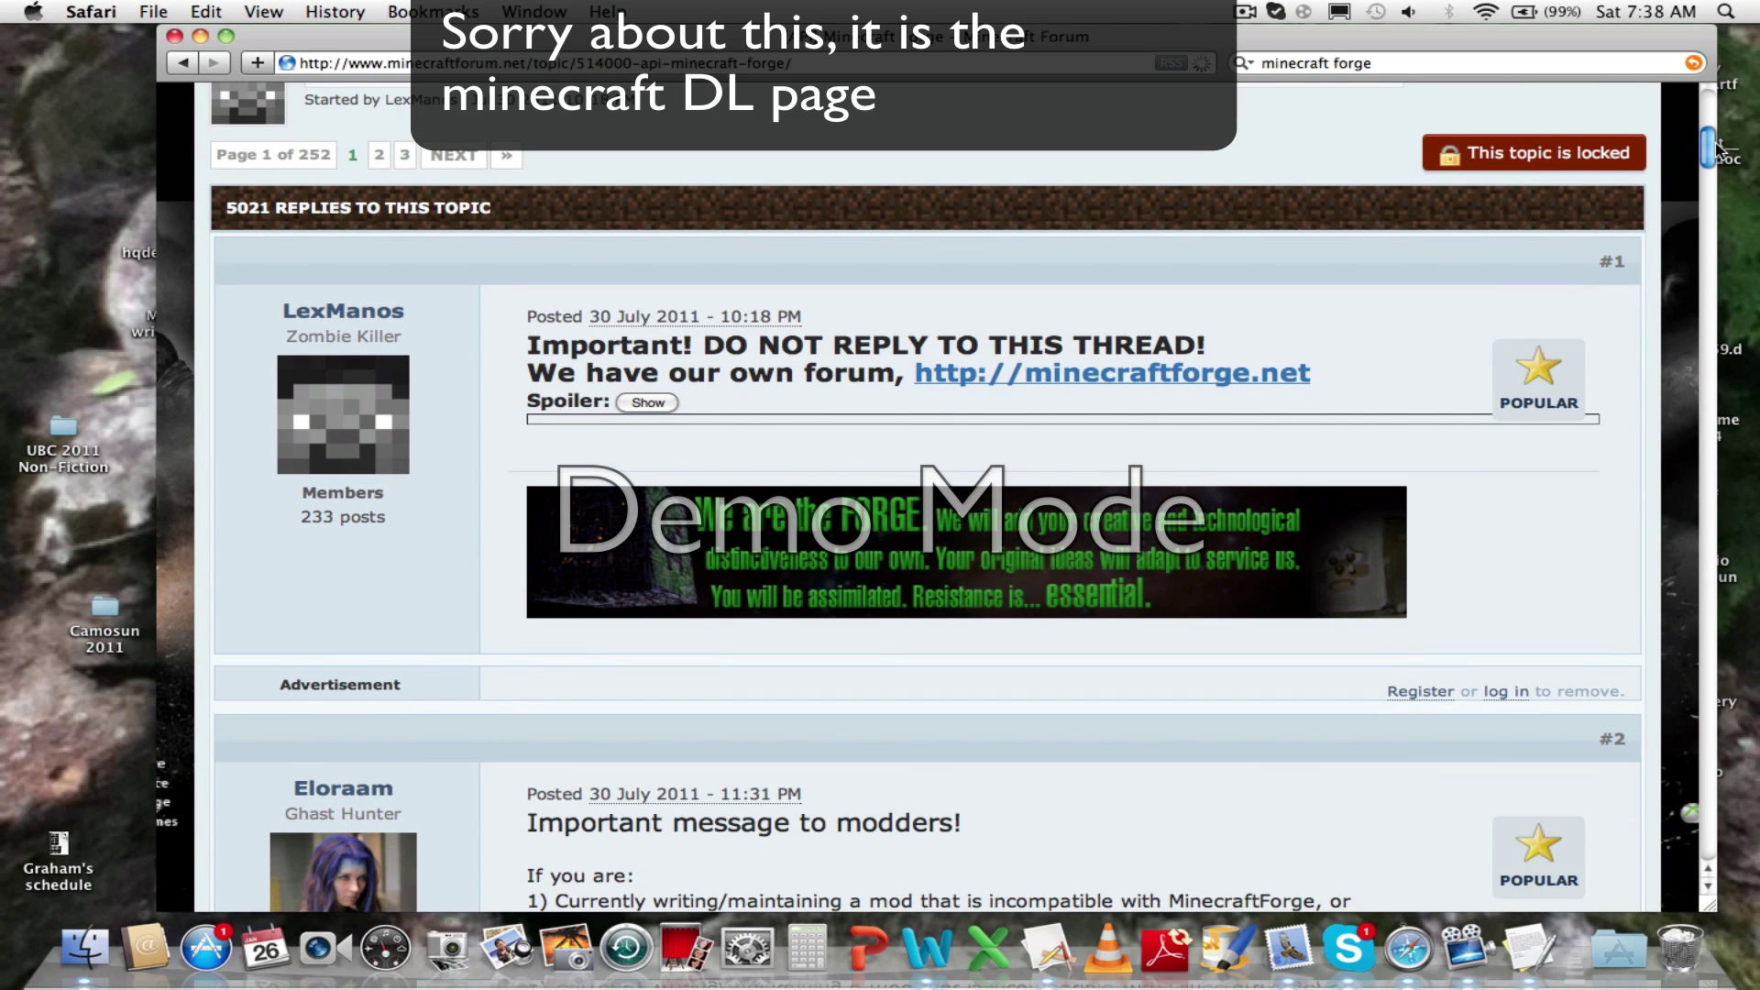
{"action": "scroll", "coordinate": [1556, 147], "scroll_direction": "down", "scroll_amount": 5}
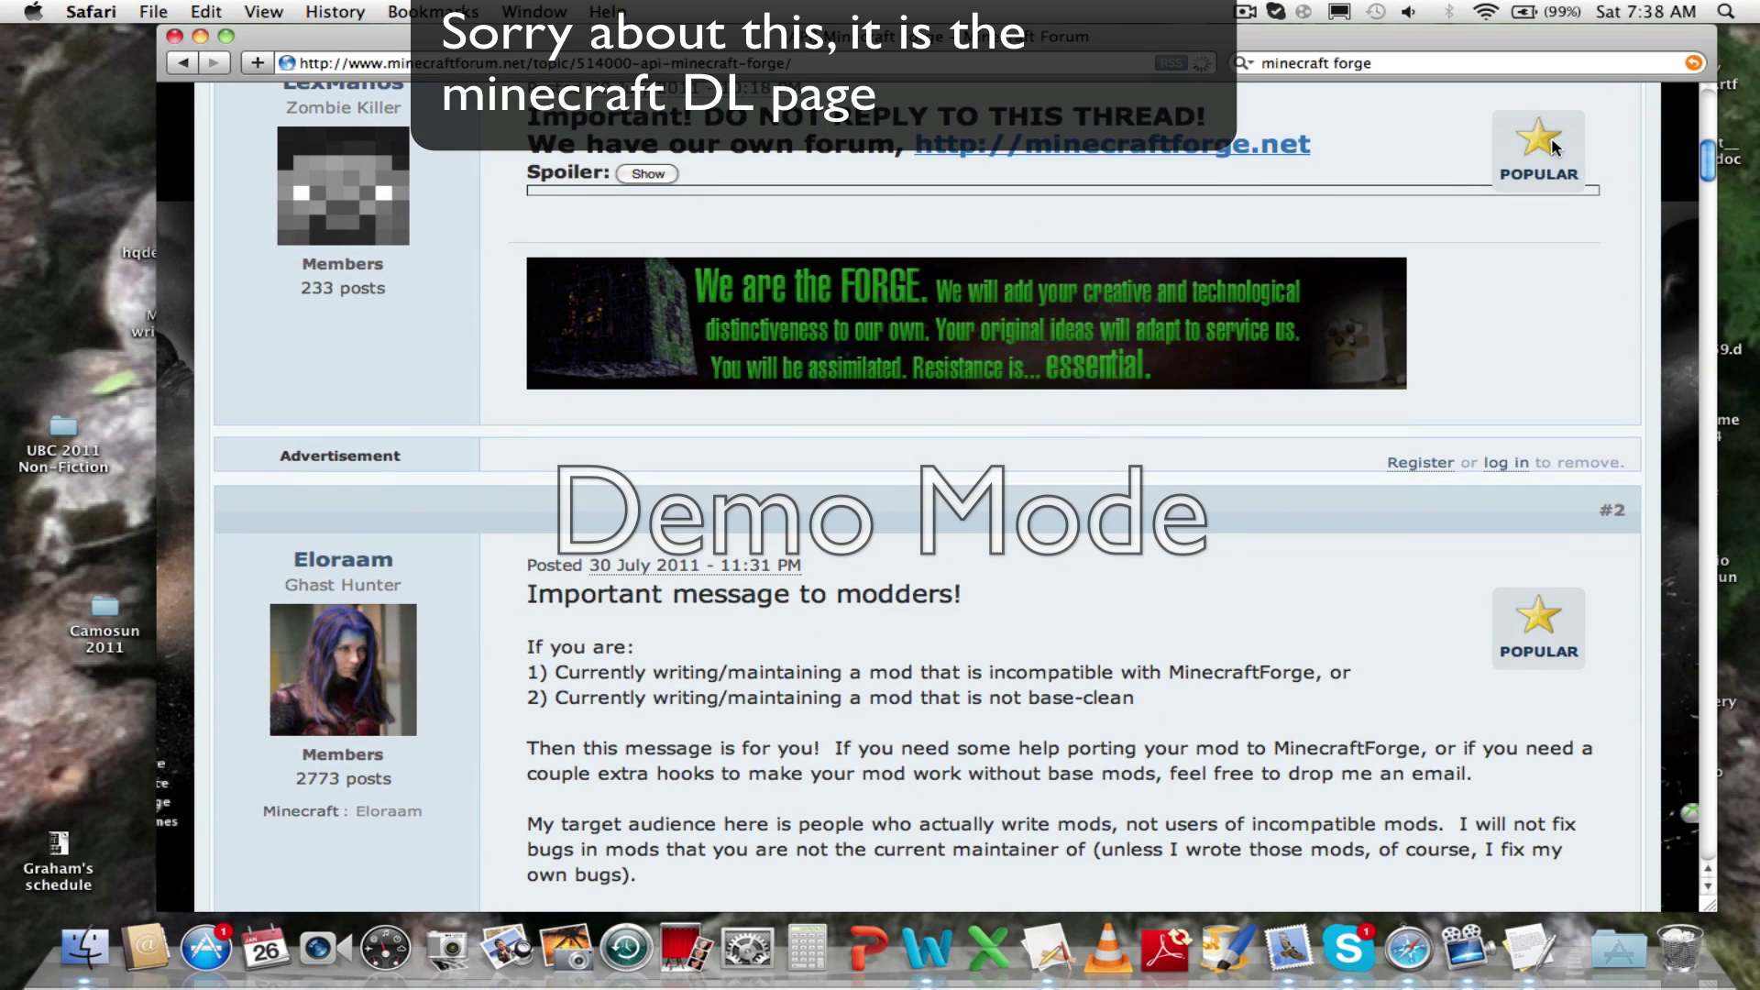
{"action": "left_click", "coordinate": [1247, 159]}
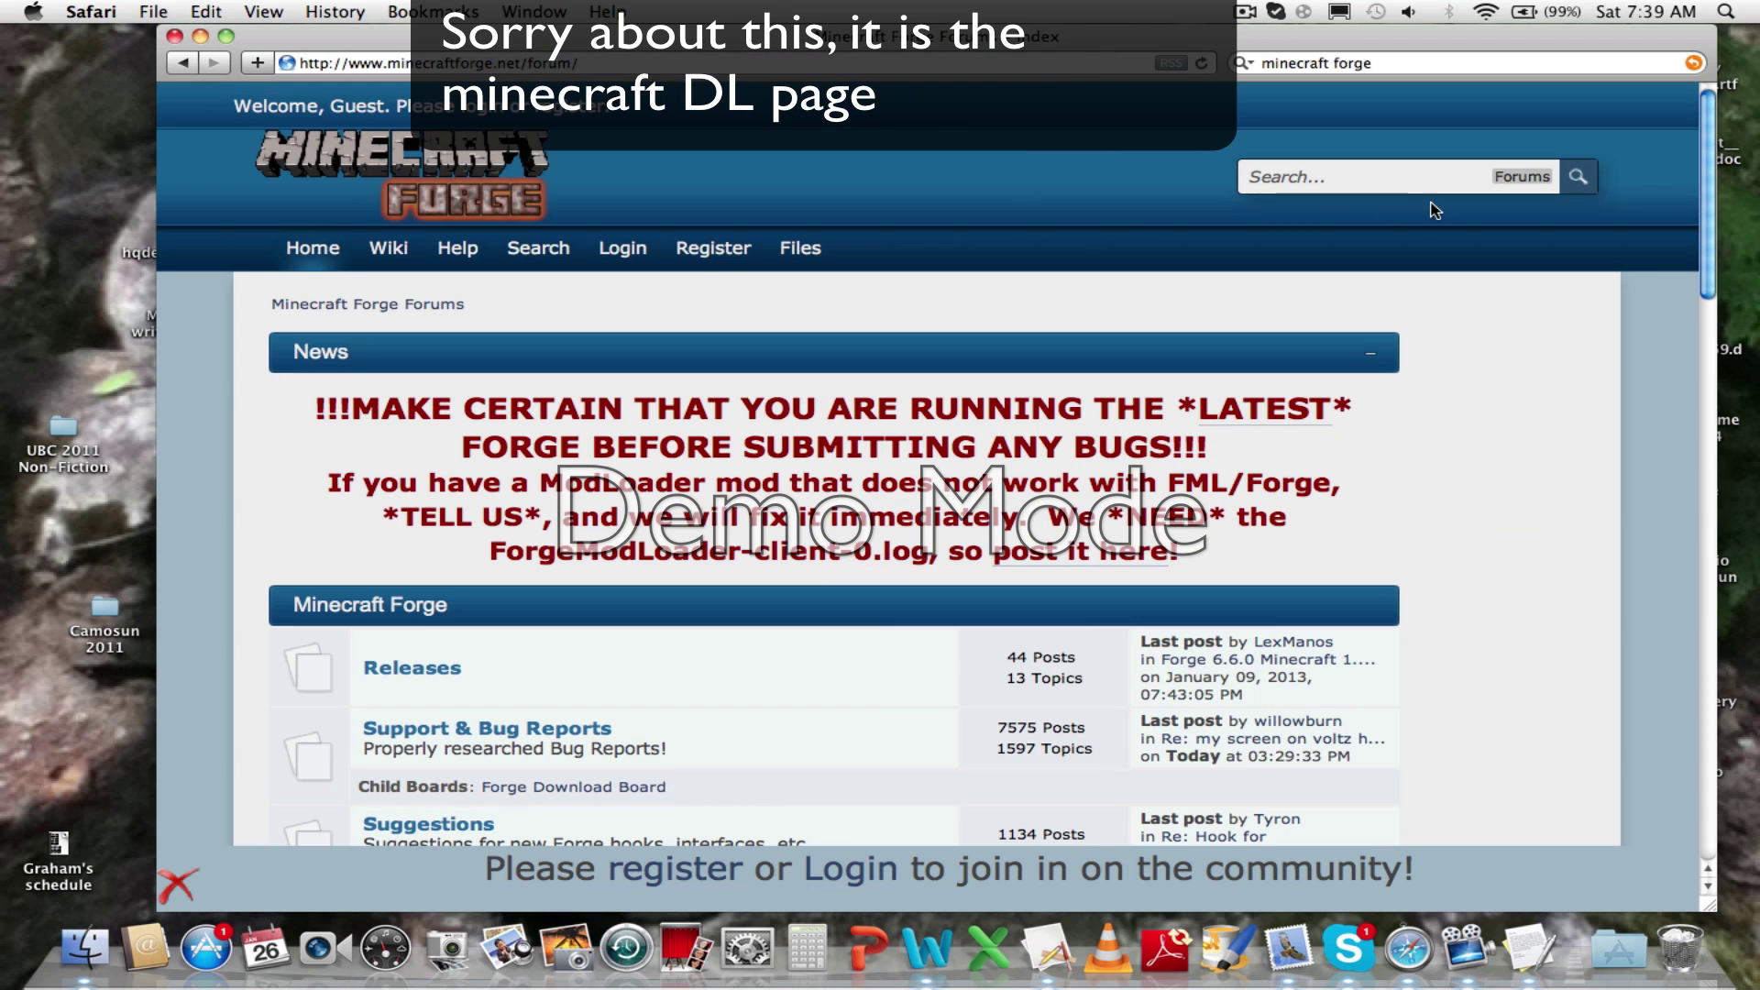
- Browse the Minecraft Forge Forums home page and select the search field
{"action": "scroll", "coordinate": [1693, 186], "scroll_direction": "down", "scroll_amount": 3}
{"action": "scroll", "coordinate": [1696, 229], "scroll_direction": "down", "scroll_amount": 8}
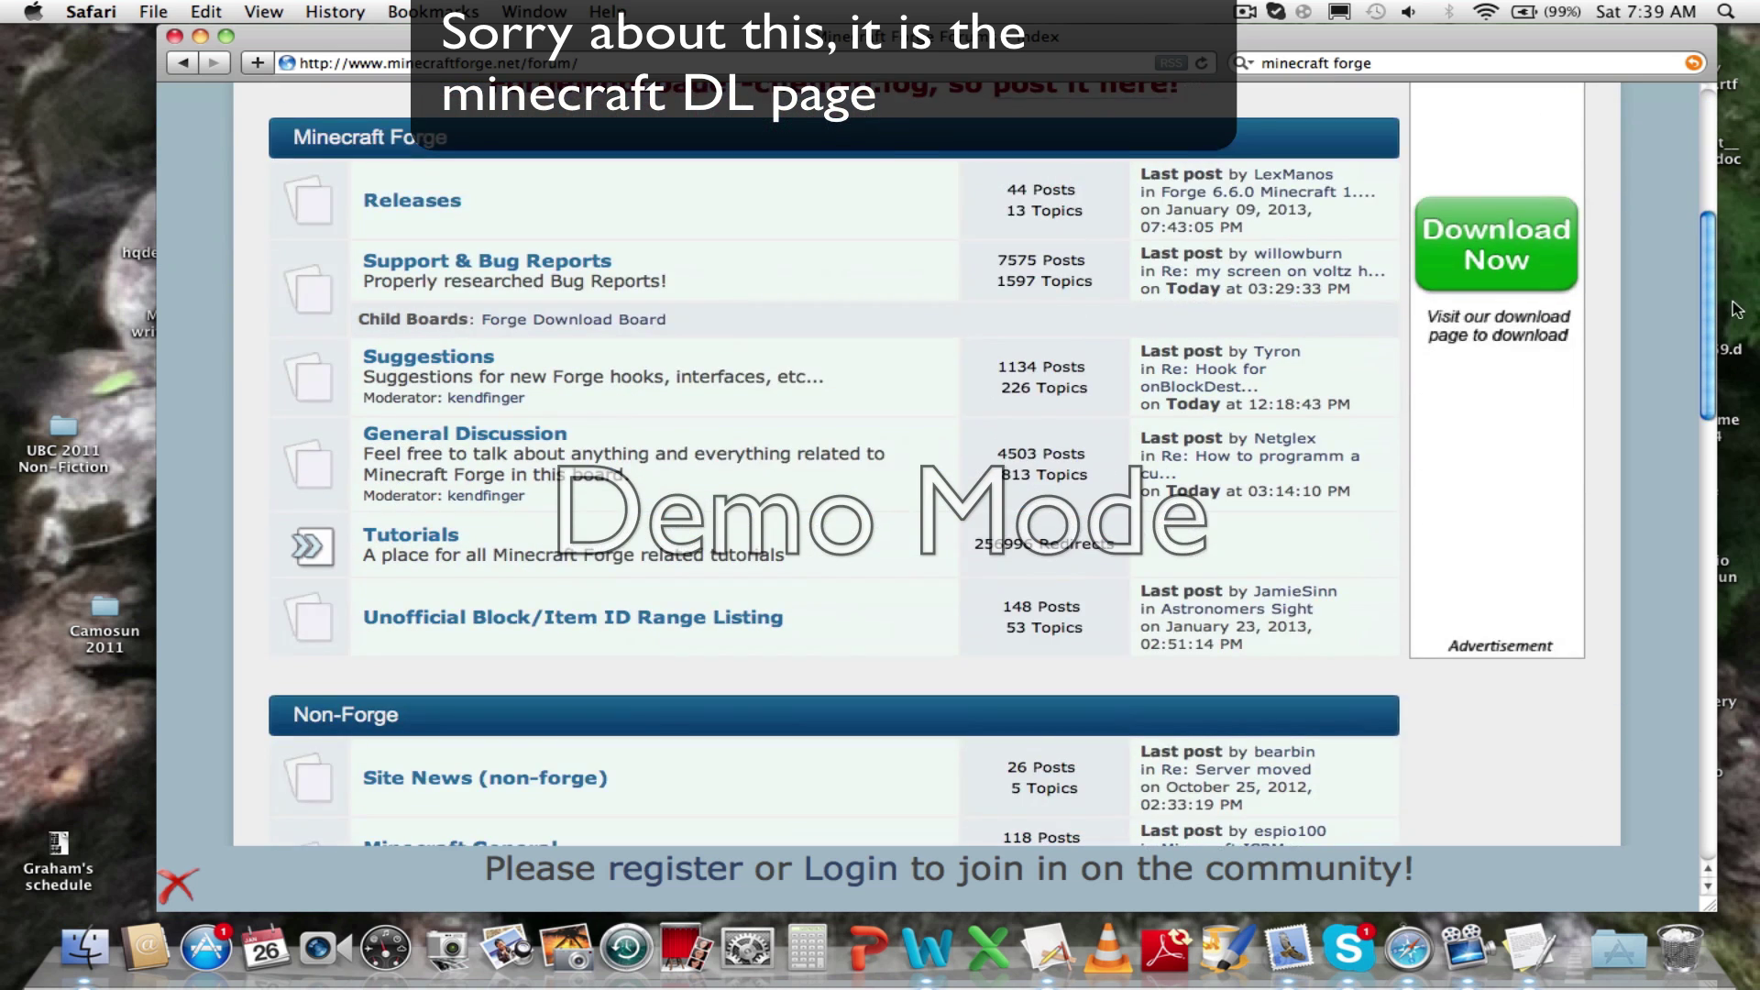
{"action": "scroll", "coordinate": [1696, 275], "scroll_direction": "down", "scroll_amount": 5}
{"action": "scroll", "coordinate": [1745, 346], "scroll_direction": "up", "scroll_amount": 10}
{"action": "scroll", "coordinate": [1748, 229], "scroll_direction": "up", "scroll_amount": 3}
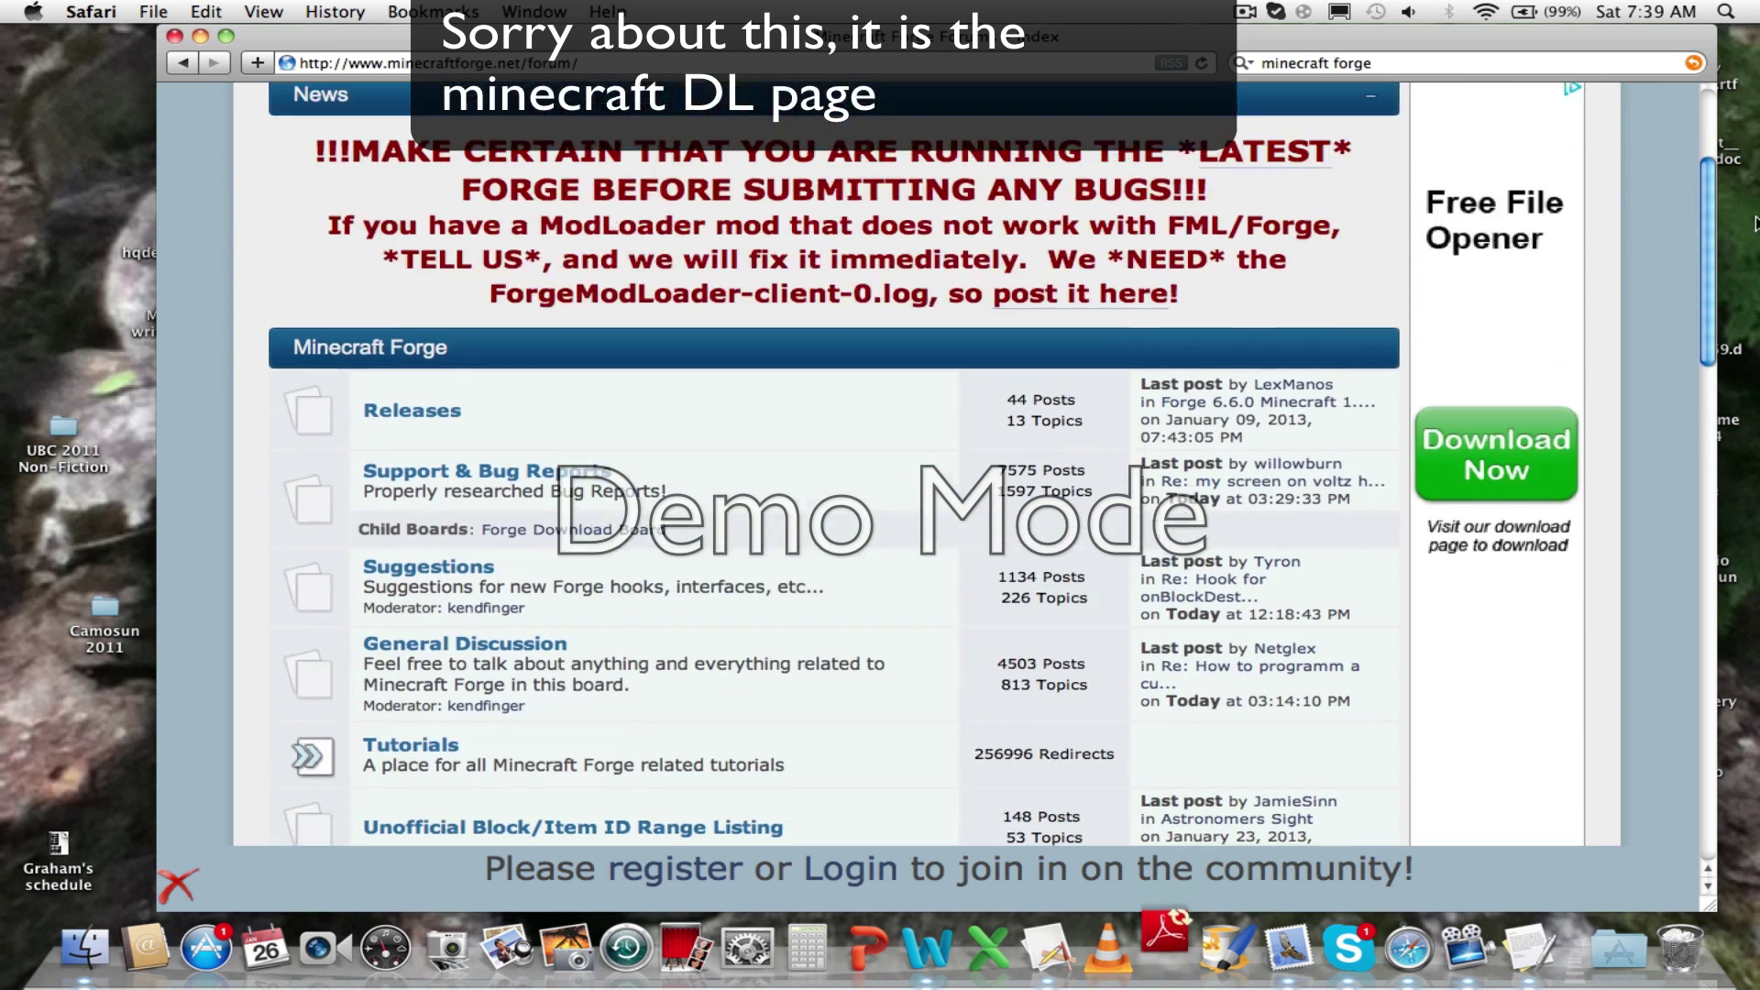
{"action": "scroll", "coordinate": [1751, 138], "scroll_direction": "up", "scroll_amount": 2}
{"action": "left_click", "coordinate": [1467, 69]}
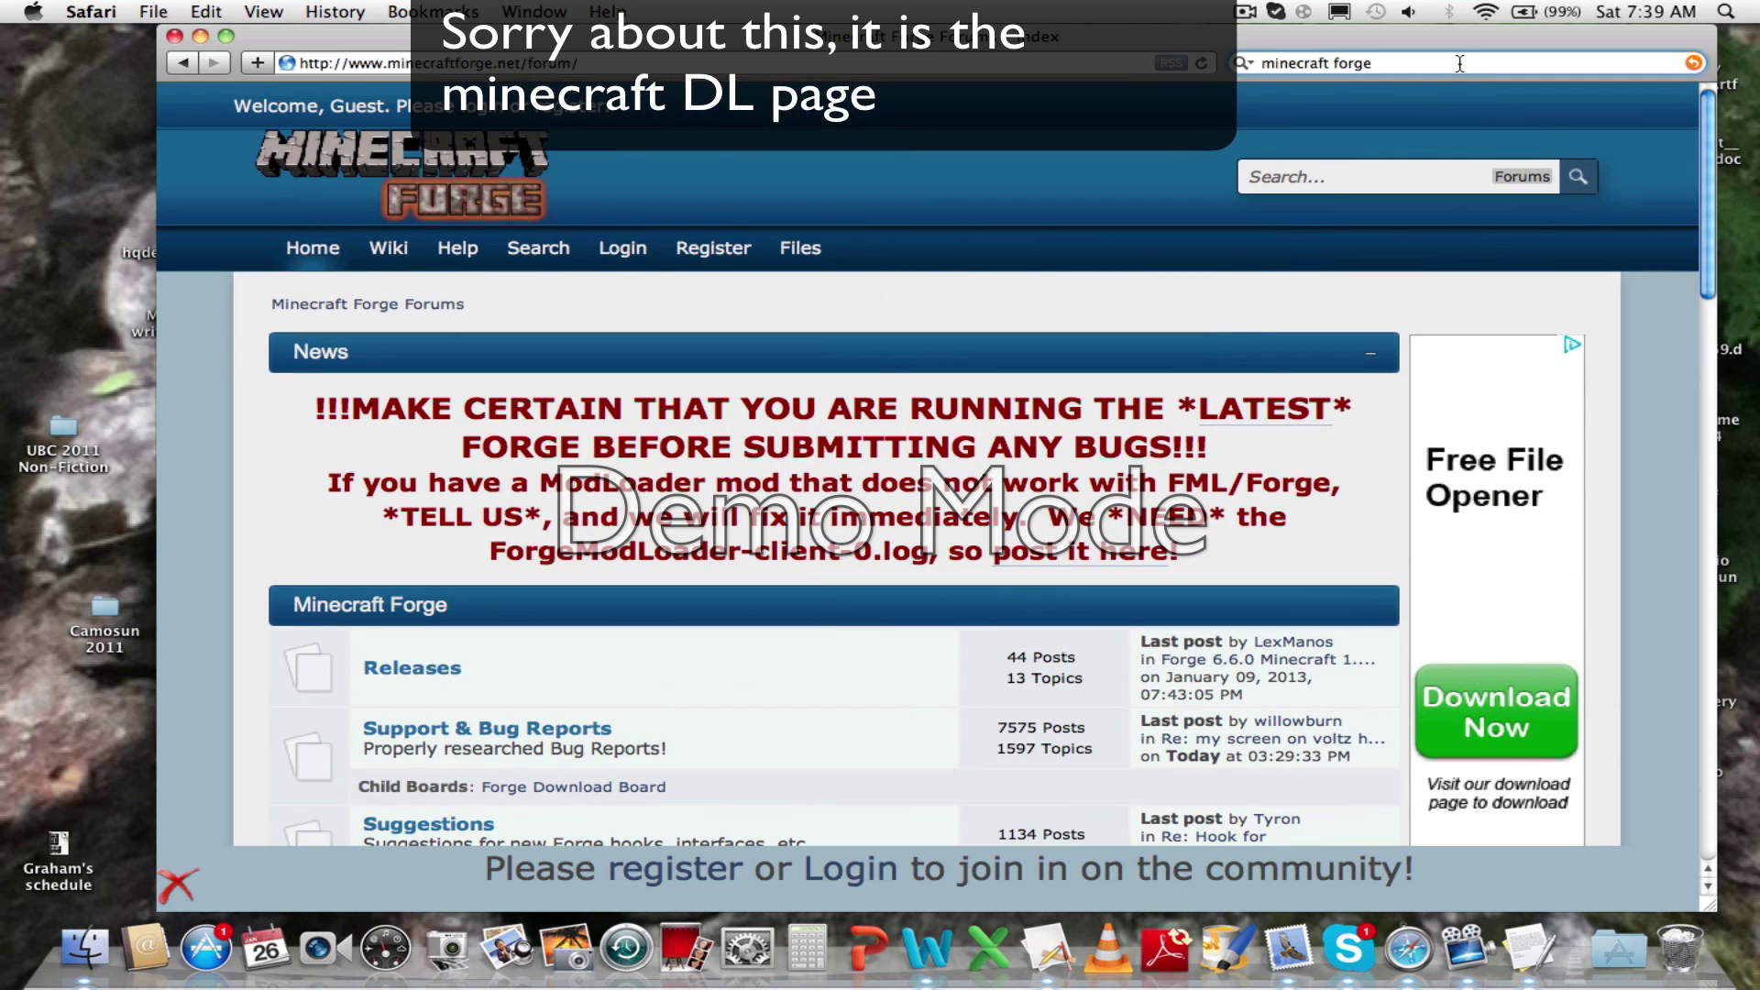
- Search 'minecraft forge download' and open the Forge 4.1.1 for Minecraft 1.3.2 result
{"action": "type", "text": " download"}
{"action": "key", "text": "Return"}
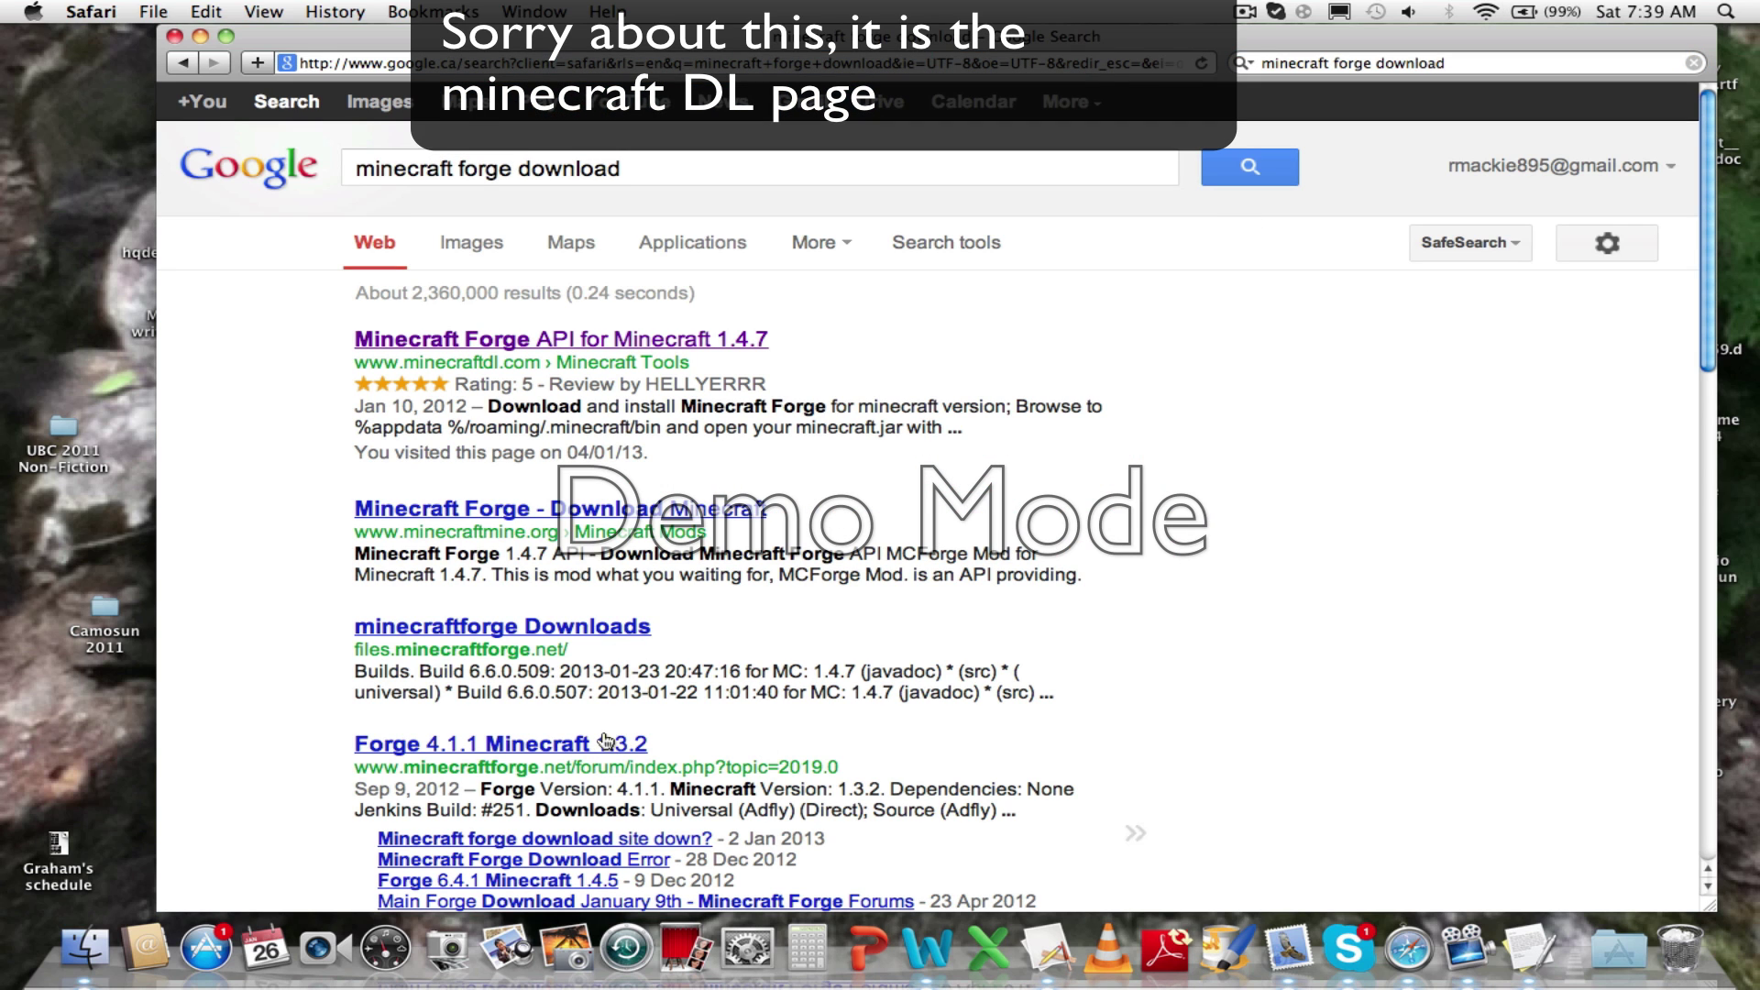
{"action": "left_click", "coordinate": [609, 747]}
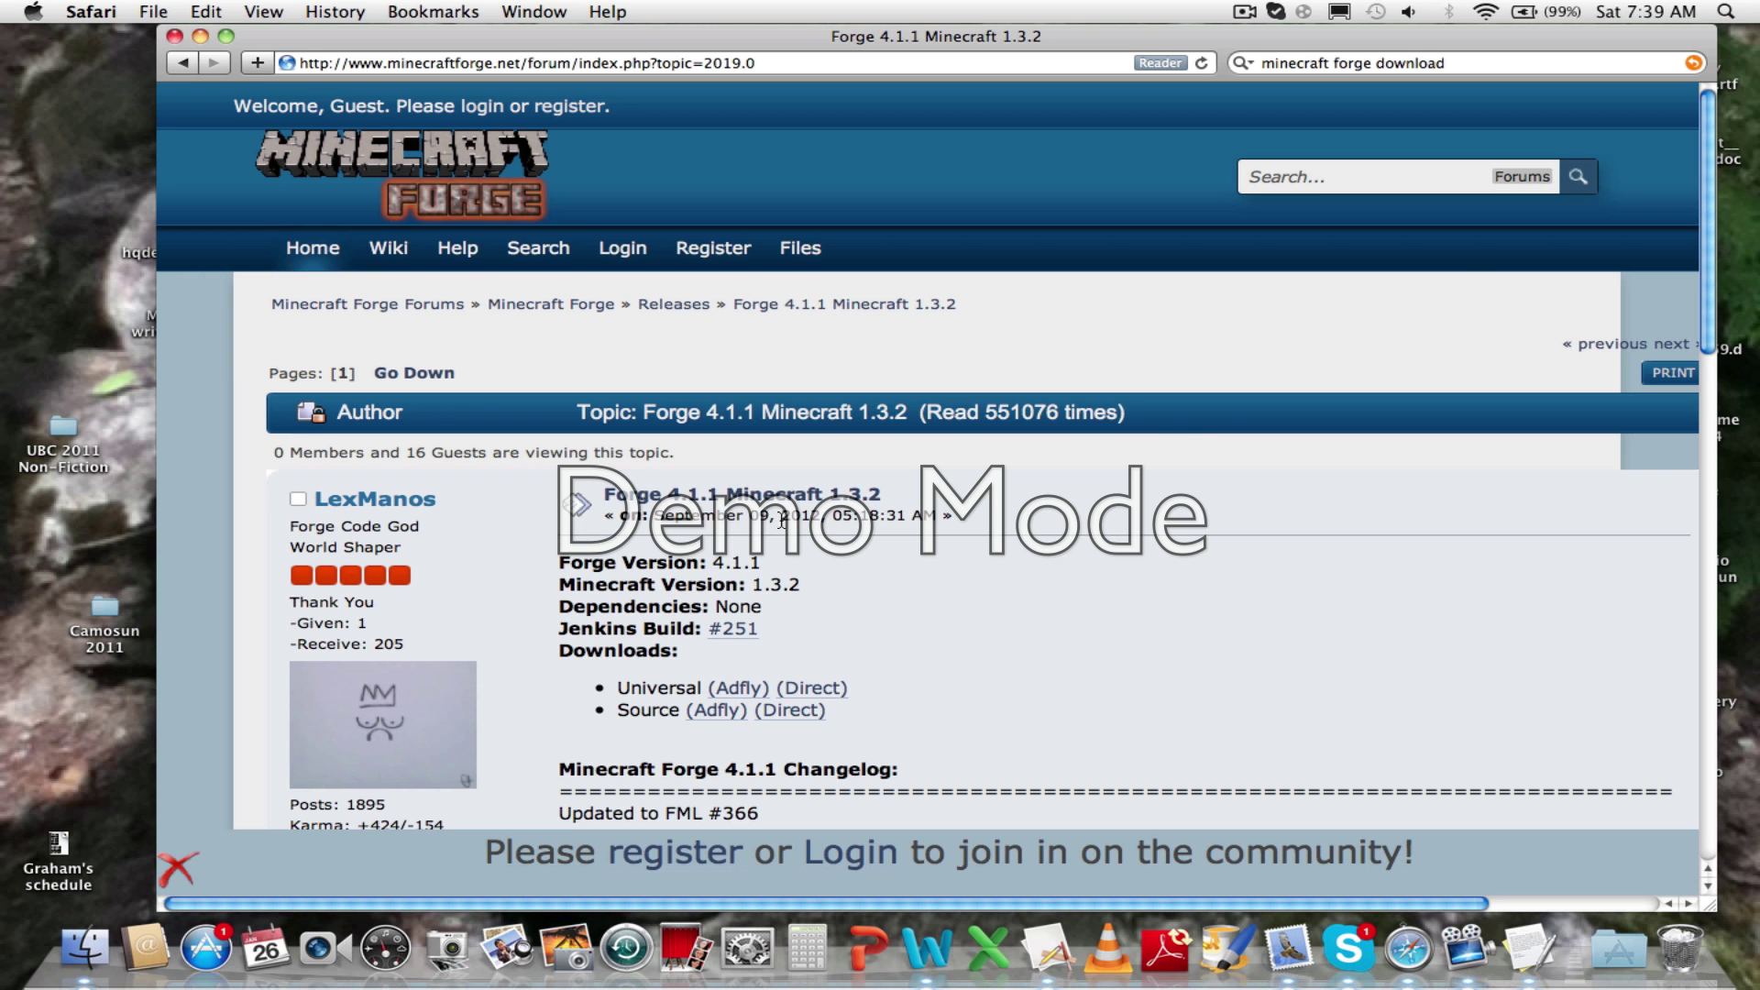
{"action": "scroll", "coordinate": [1707, 168], "scroll_direction": "down", "scroll_amount": 5}
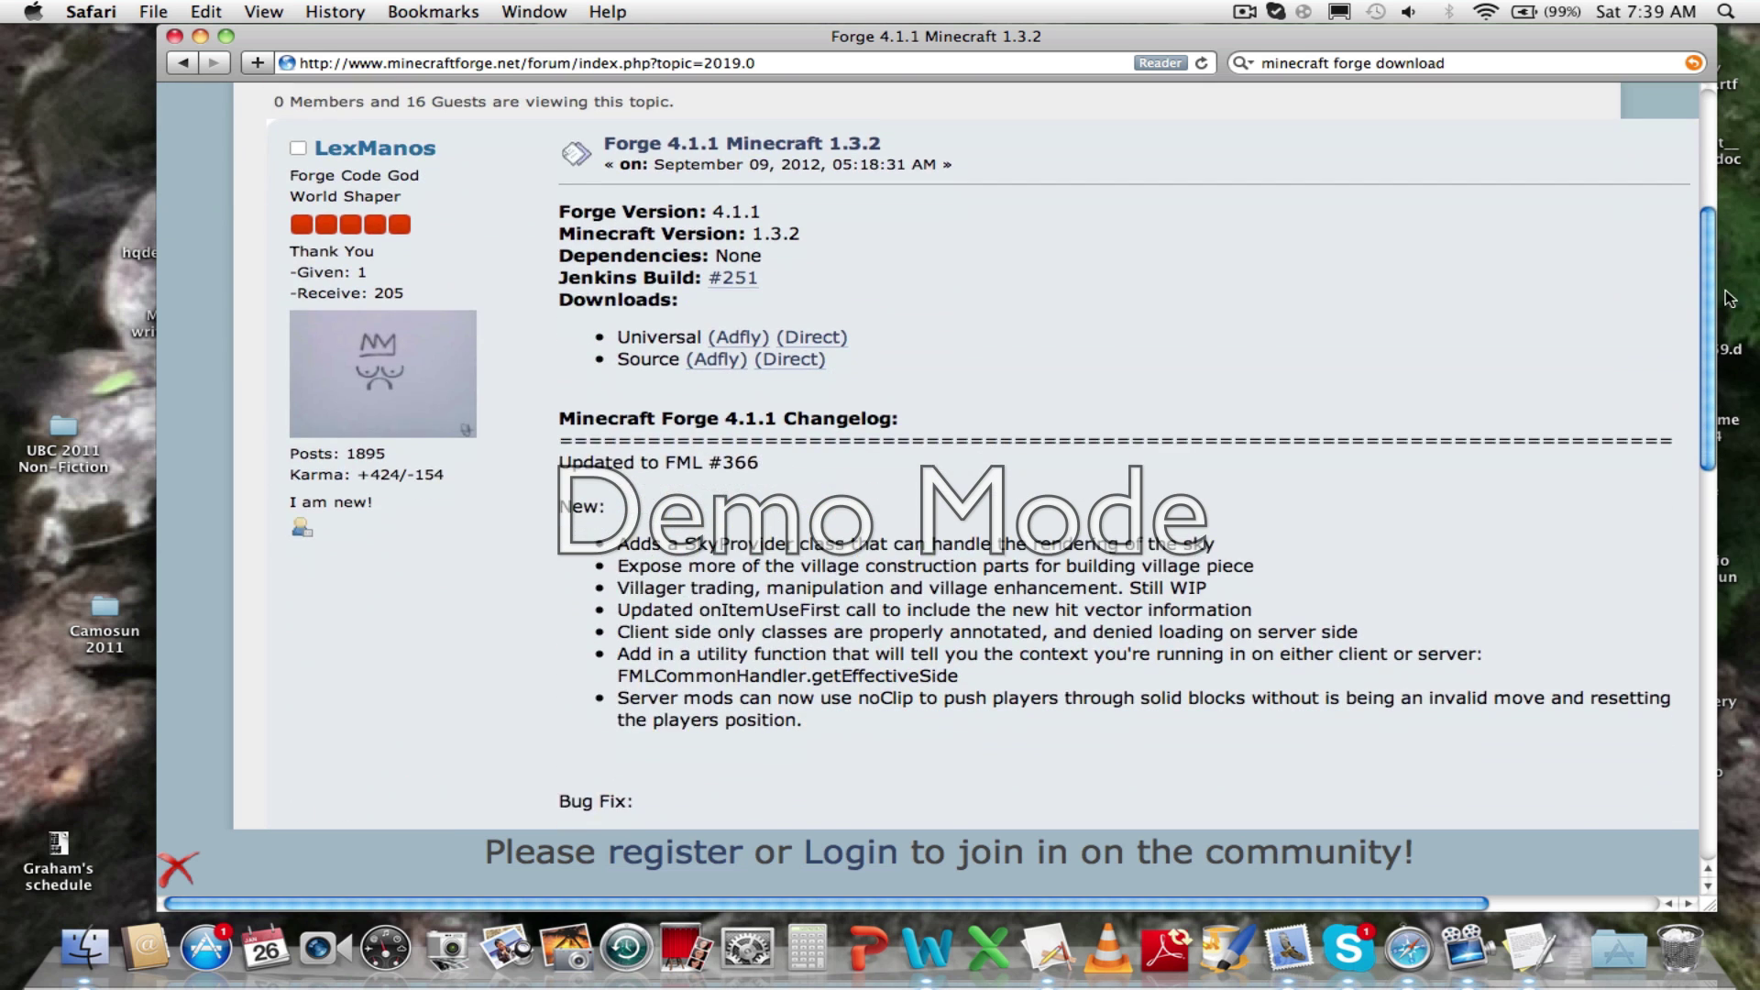
{"action": "scroll", "coordinate": [1707, 168], "scroll_direction": "down", "scroll_amount": 10}
{"action": "scroll", "coordinate": [596, 104], "scroll_direction": "up", "scroll_amount": 15}
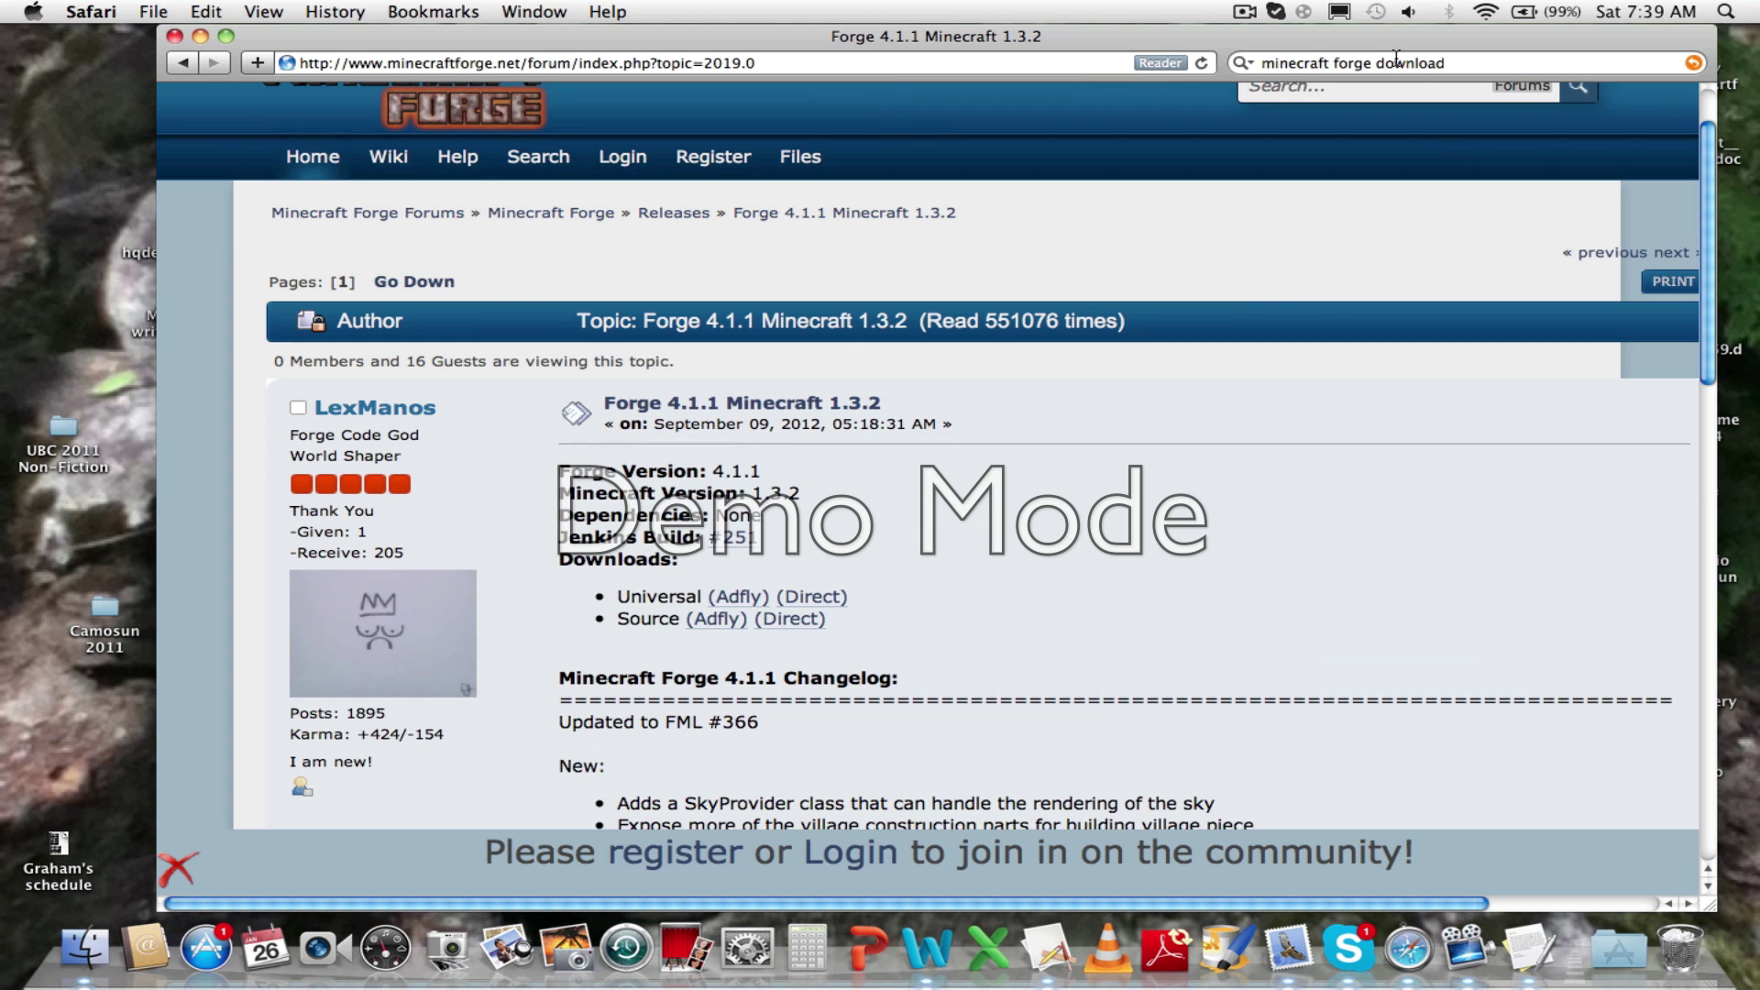
- Search 'minecraft forge download 1.4.7' and open the MinecraftDL Forge API 1.4.7 result
{"action": "left_click", "coordinate": [1457, 65]}
{"action": "type", "text": "1.4"}
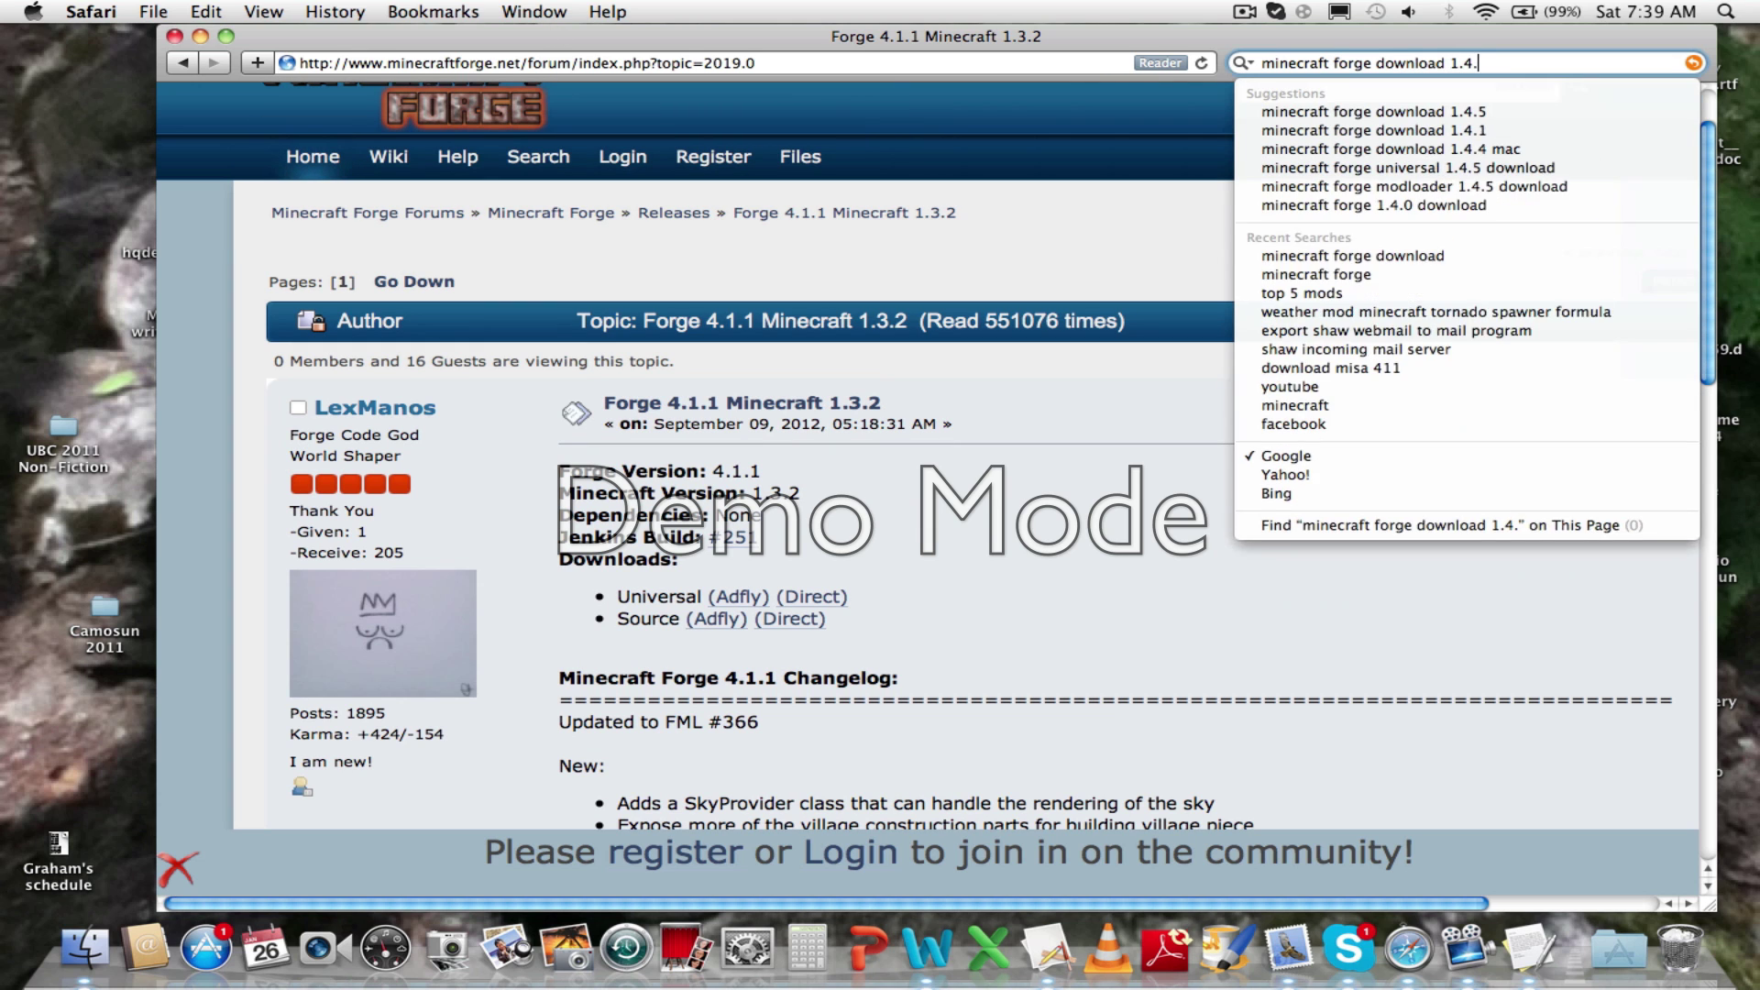
{"action": "type", "text": ".7"}
{"action": "key", "text": "Return"}
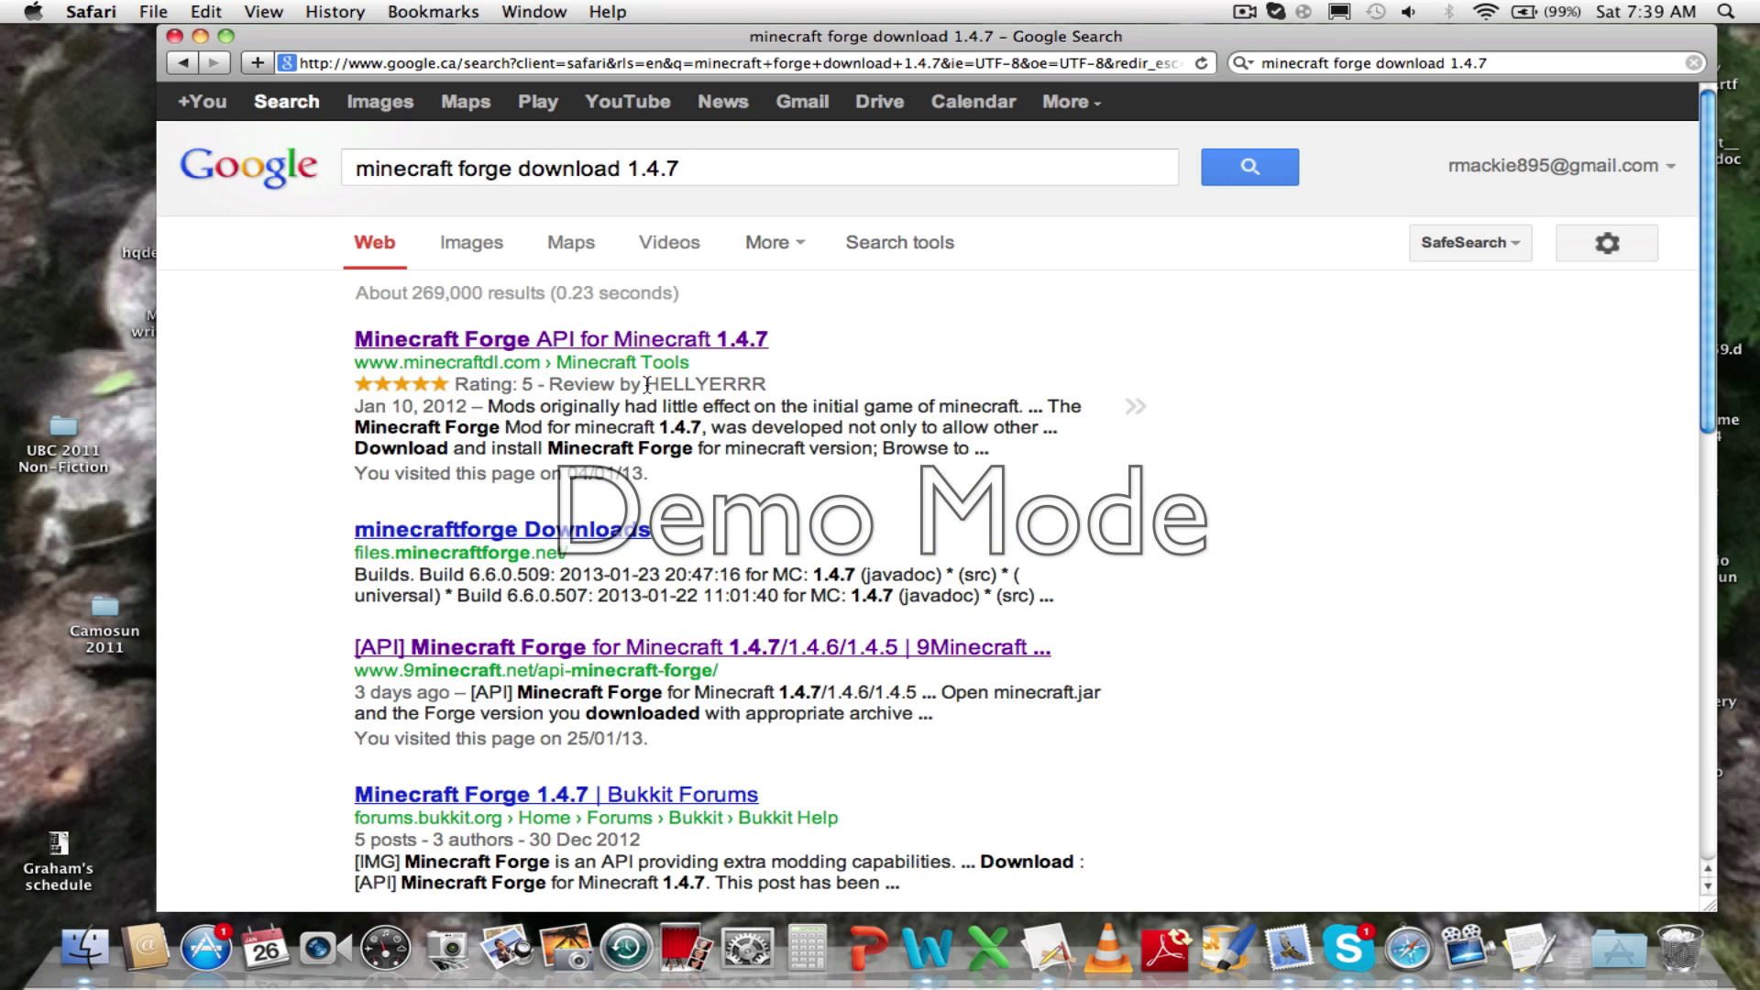
{"action": "left_click", "coordinate": [649, 341]}
{"action": "mouse_move", "coordinate": [850, 273]}
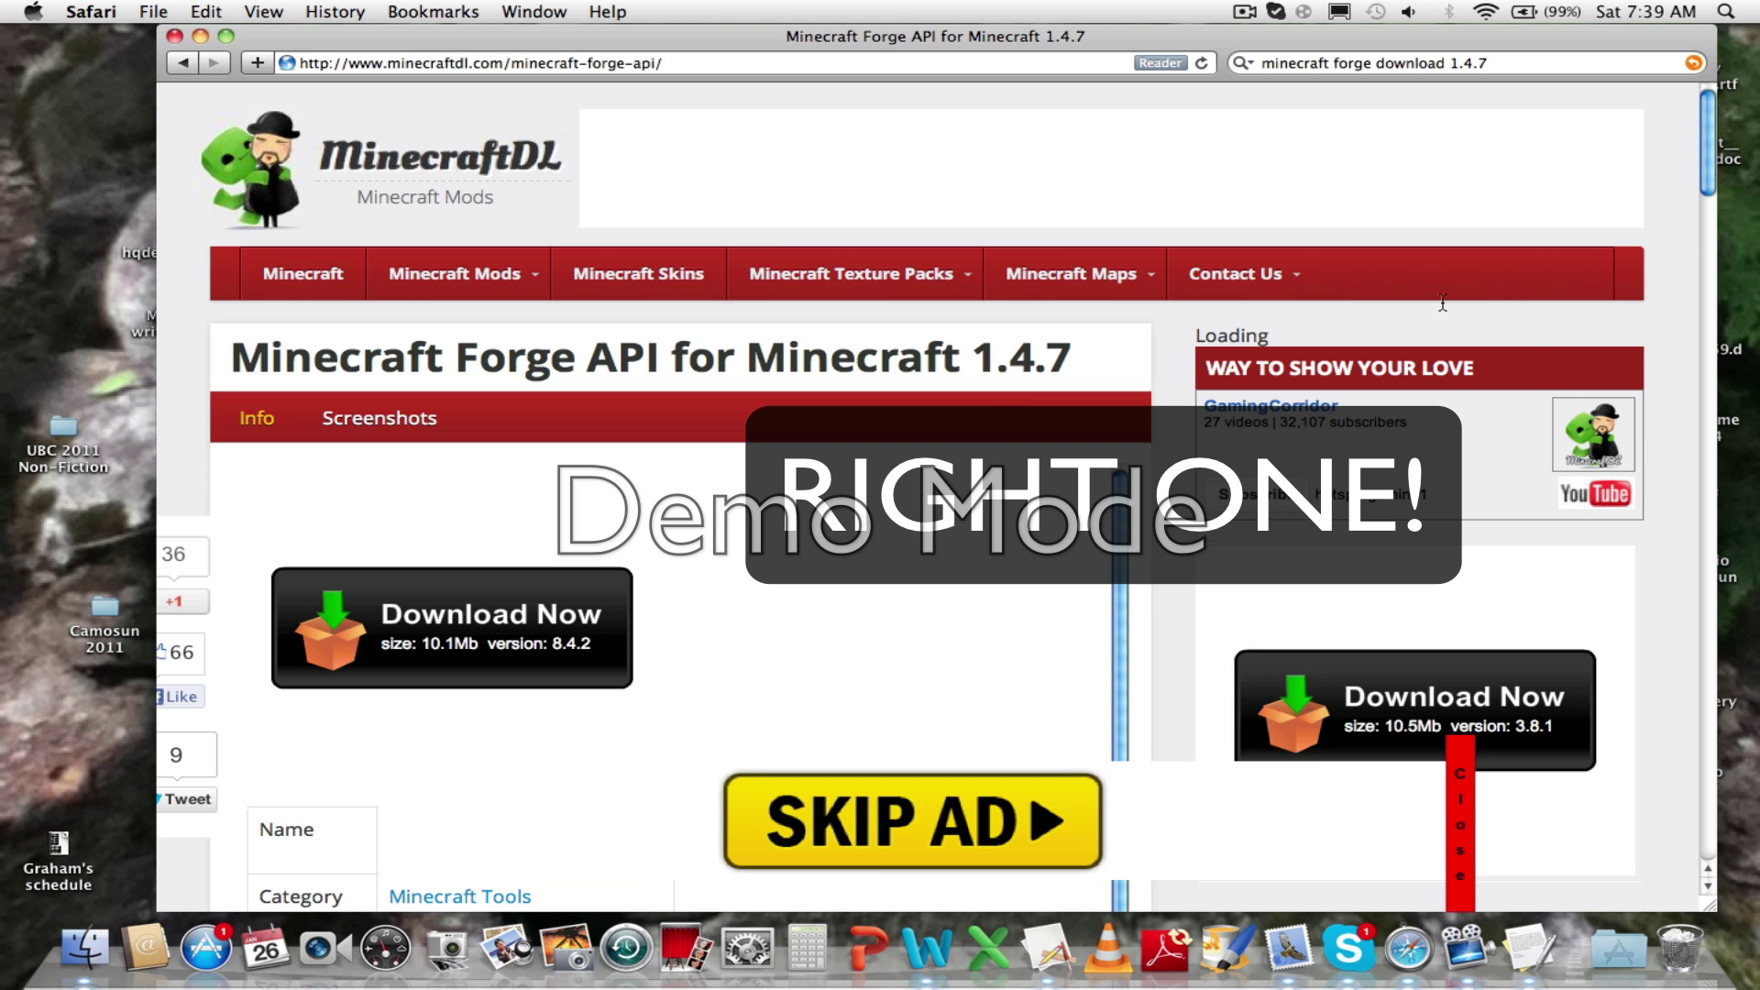
- Scroll past the ad to the five install steps and Forge 1.4.7 download link
{"action": "left_click_drag", "start_coordinate": [1715, 124], "coordinate": [1693, 277]}
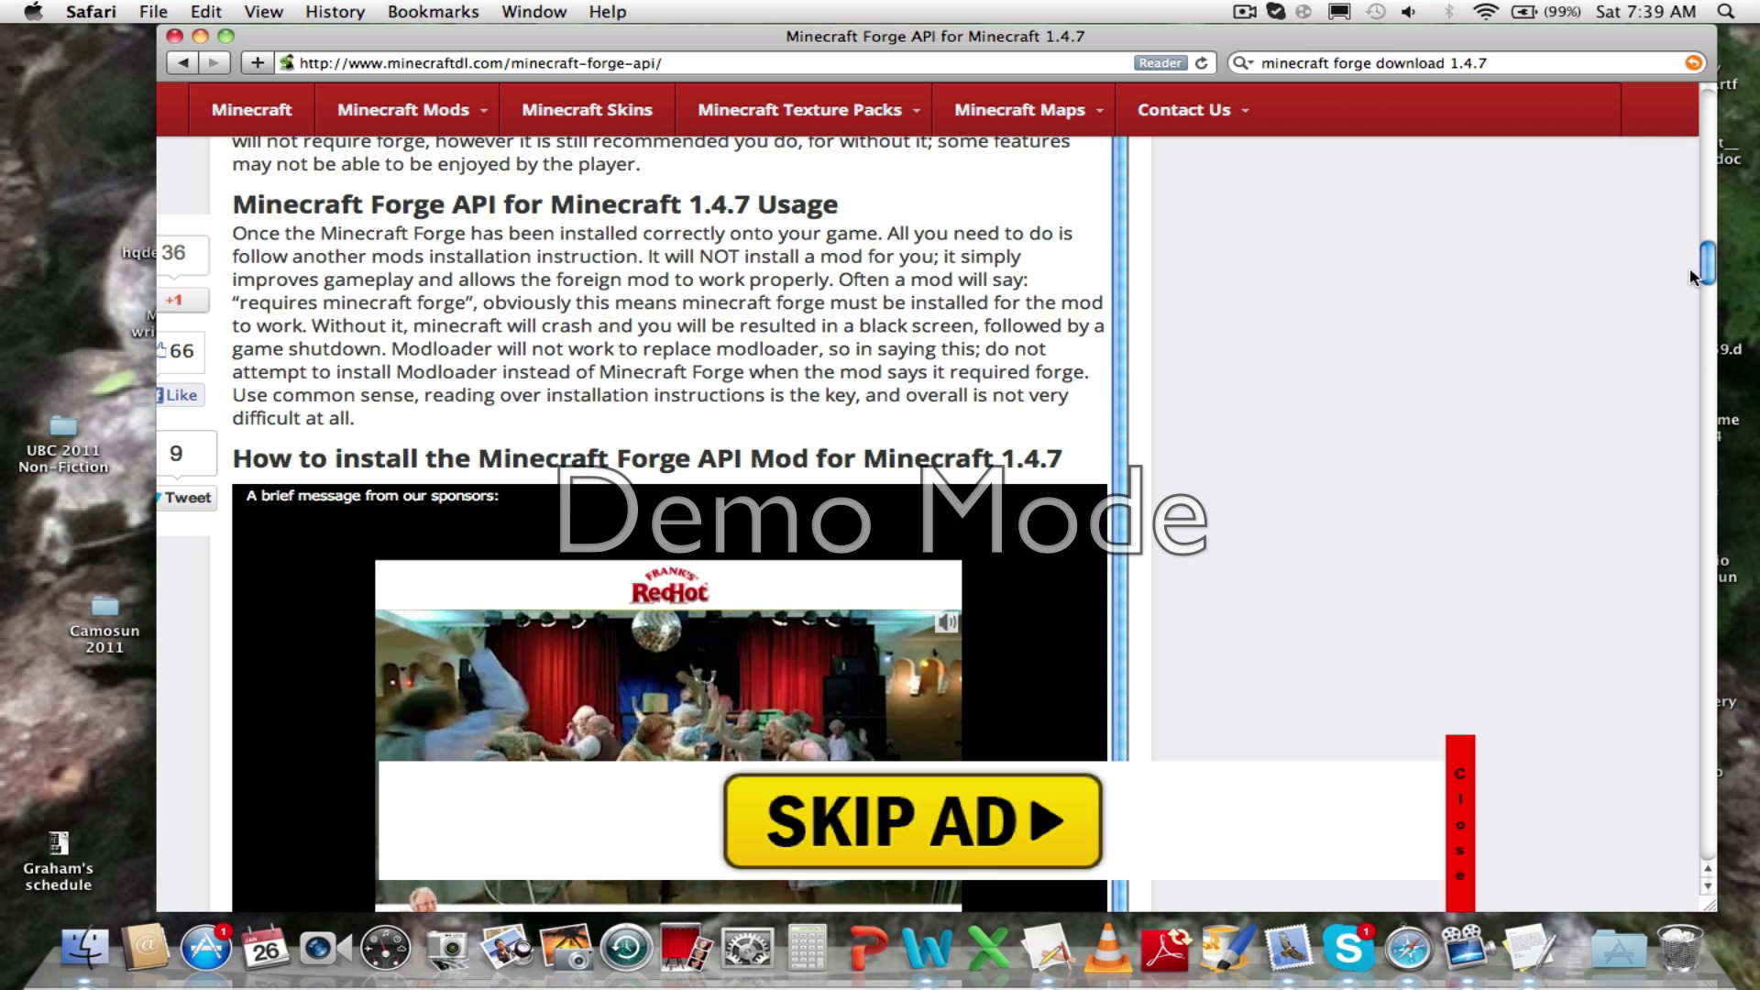
{"action": "mouse_move", "coordinate": [1694, 277]}
{"action": "left_mouse_down"}
{"action": "mouse_move", "coordinate": [1703, 374]}
{"action": "mouse_move", "coordinate": [1705, 325]}
{"action": "left_mouse_up"}
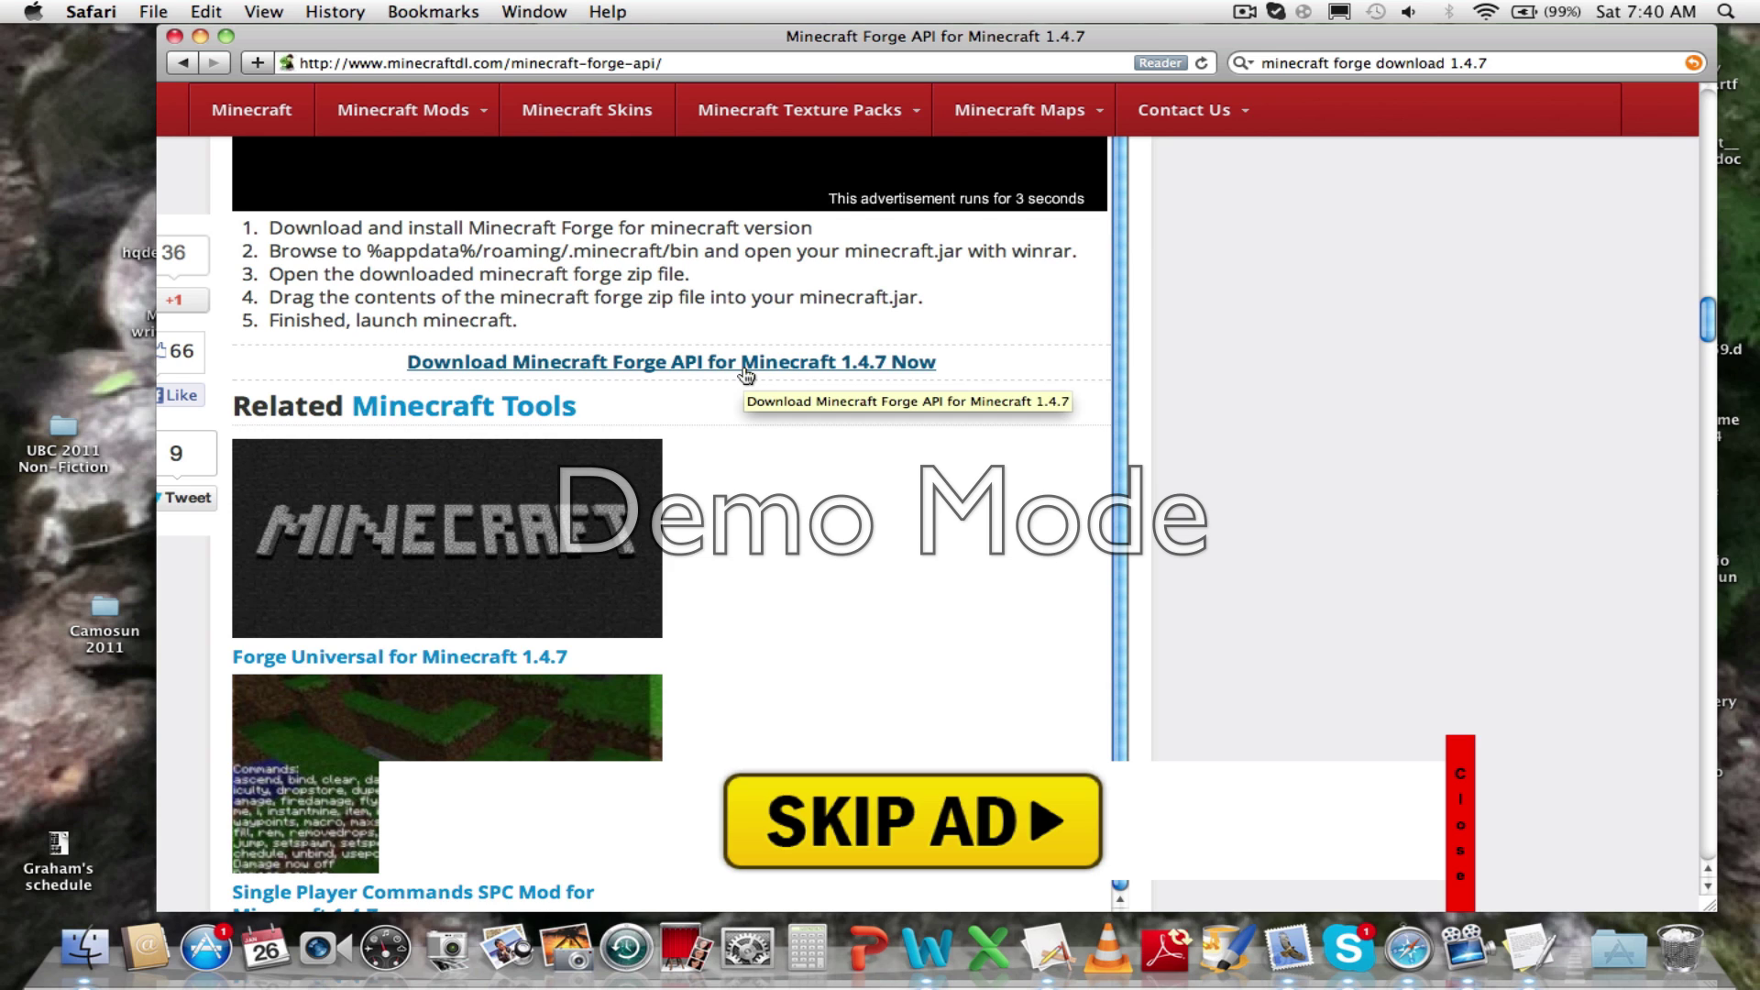
{"action": "scroll", "coordinate": [746, 376], "scroll_direction": "down", "scroll_amount": 1}
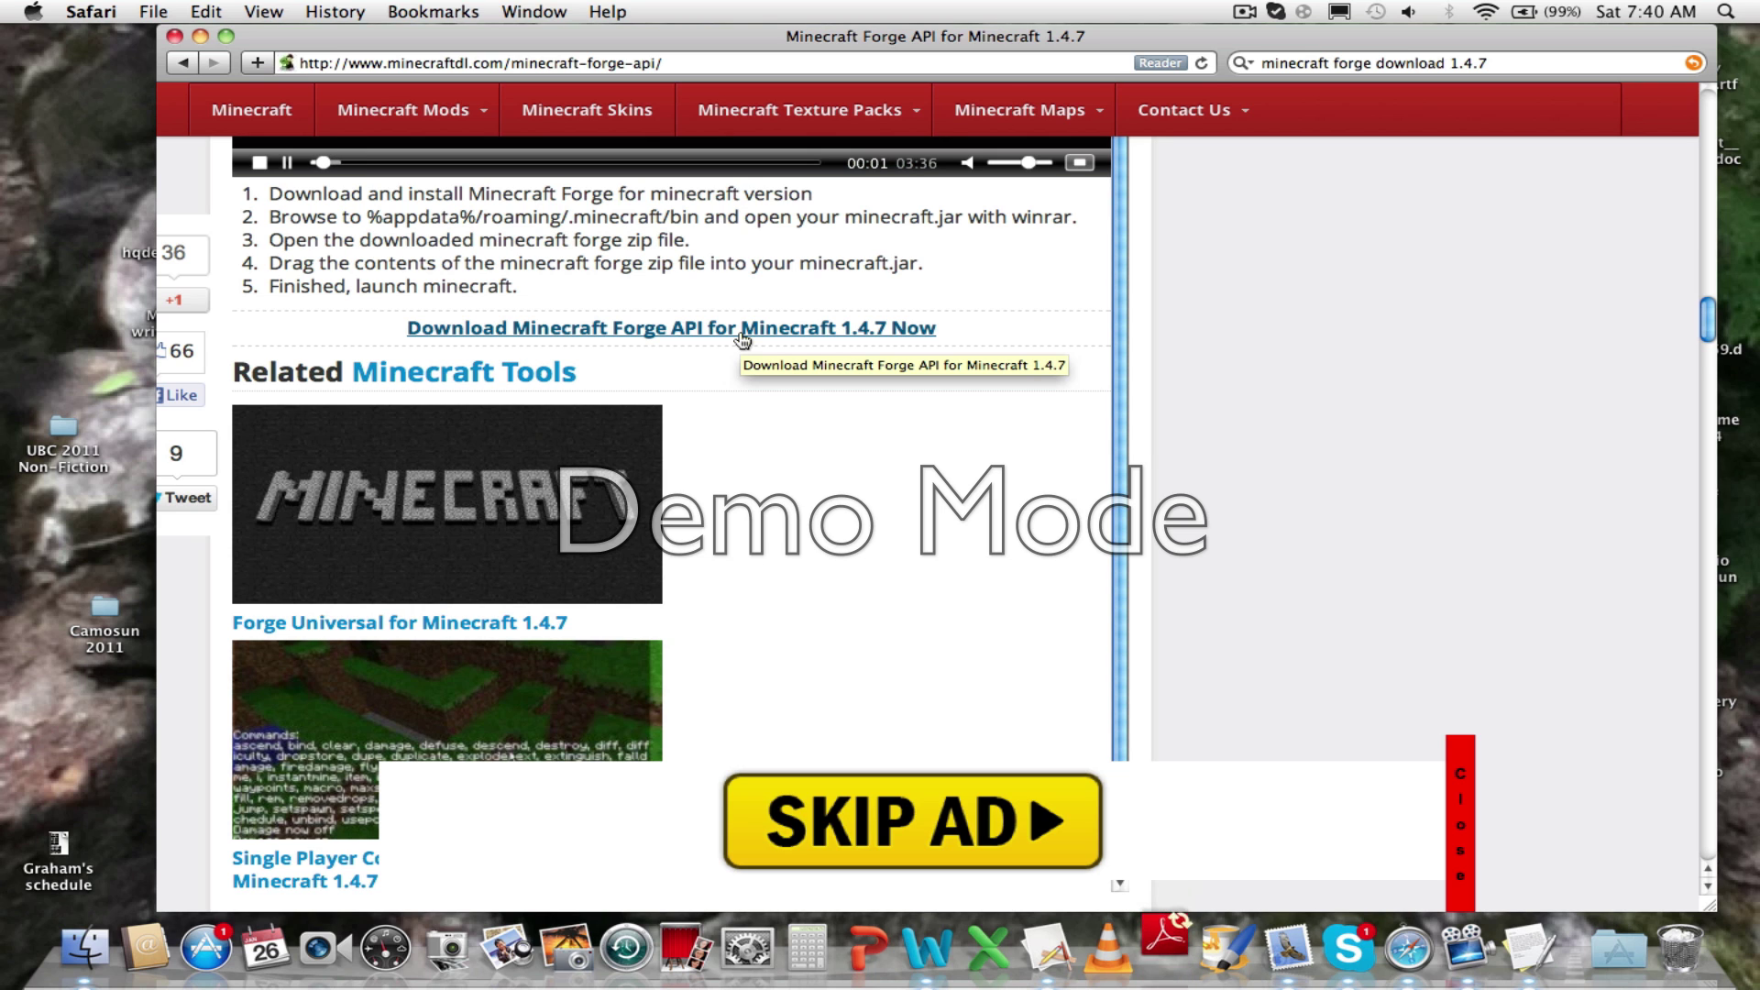
{"action": "mouse_move", "coordinate": [799, 110]}
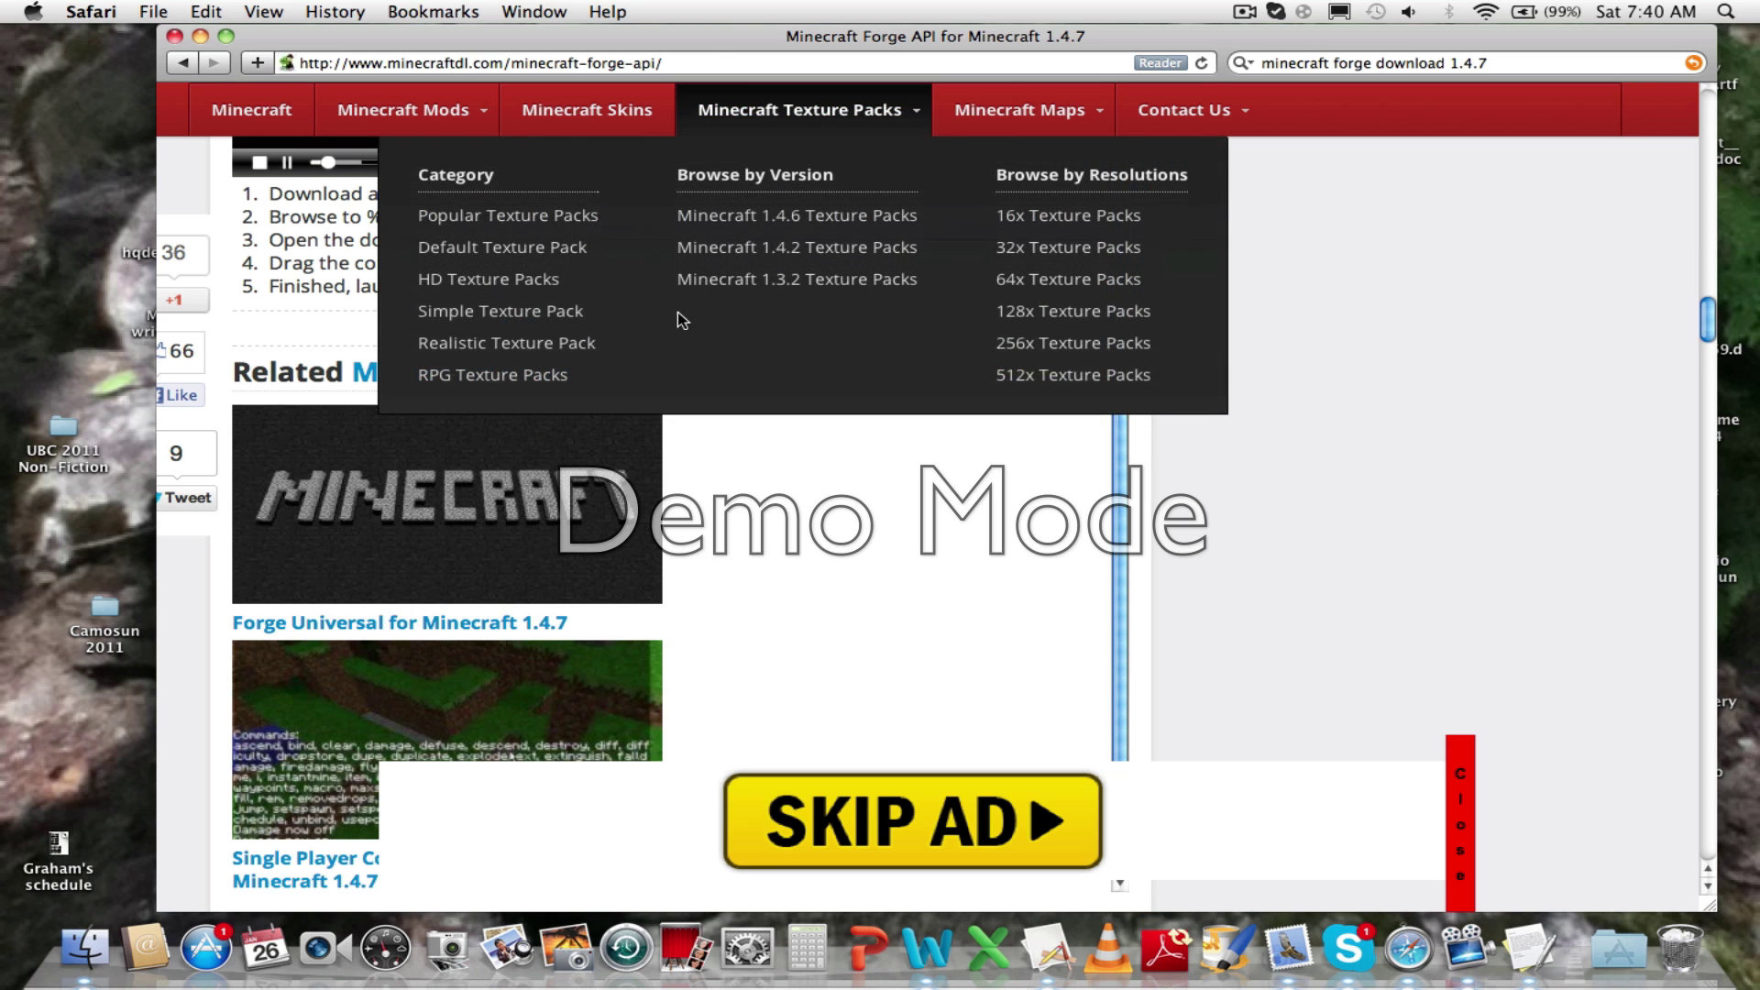
{"action": "left_click_drag", "start_coordinate": [680, 44], "coordinate": [908, 44]}
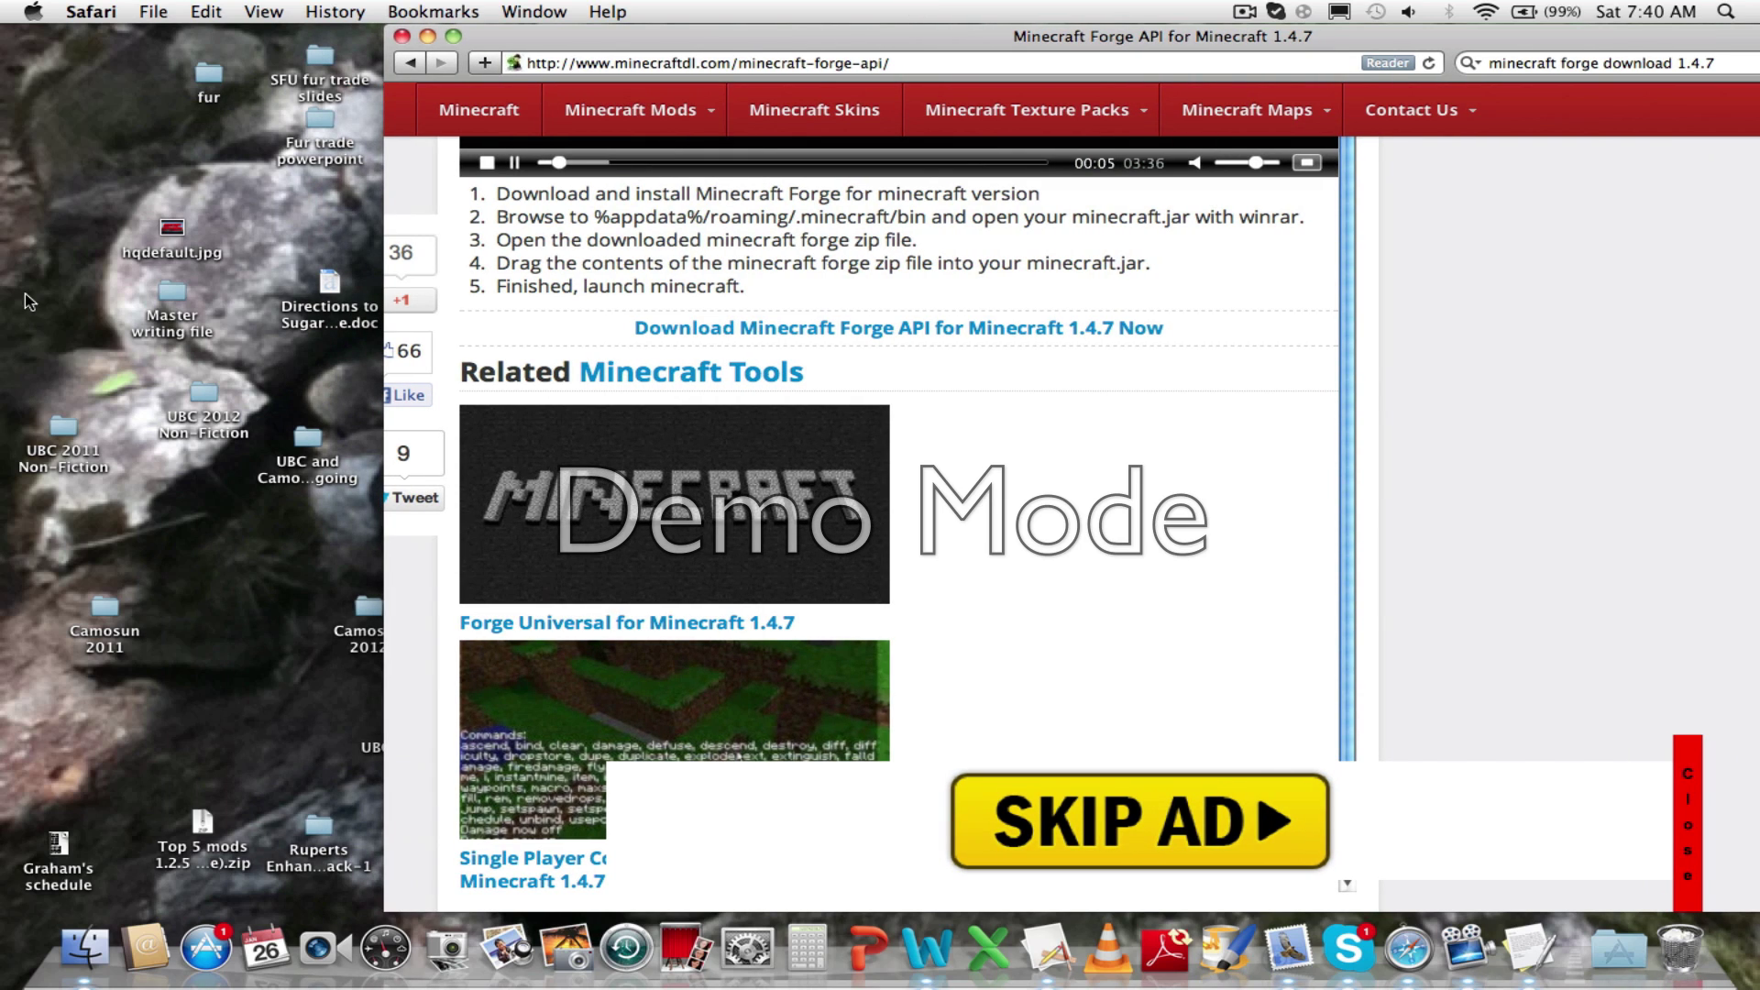
{"action": "left_click", "coordinate": [61, 218]}
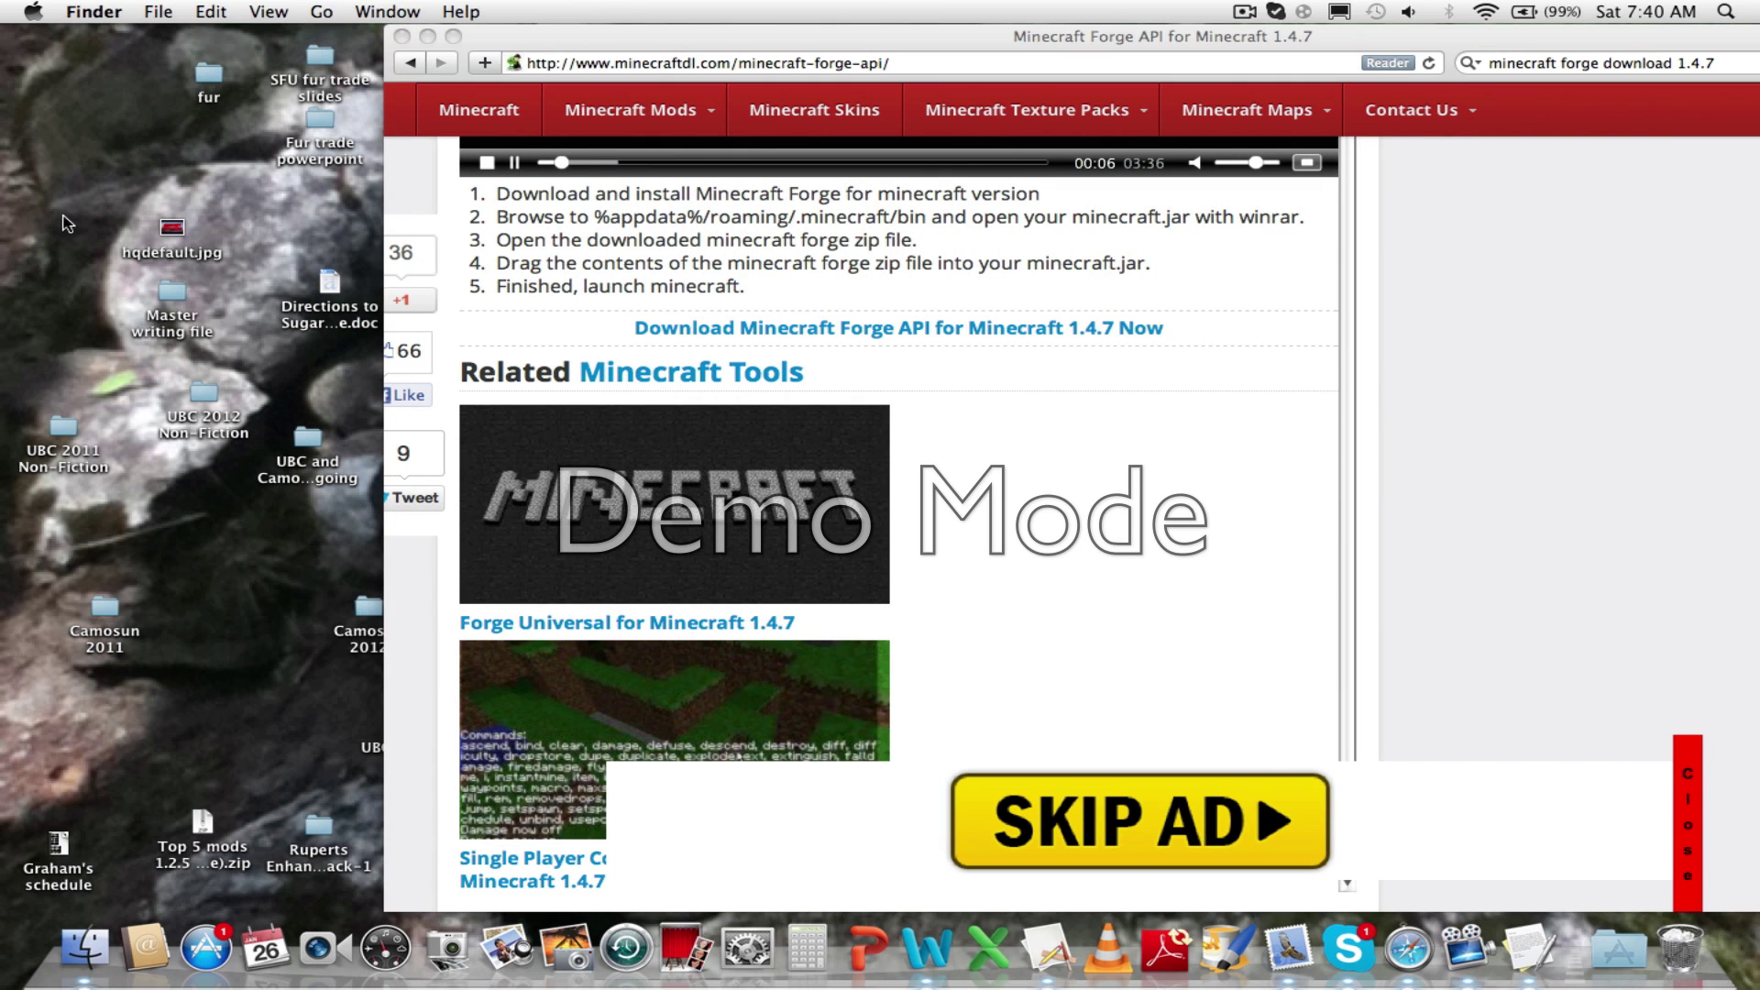
- Download minecraftforge-universal-1.4.7-6.6.0.497.zip, skipping the adf.ly ad
{"action": "left_click", "coordinate": [706, 330]}
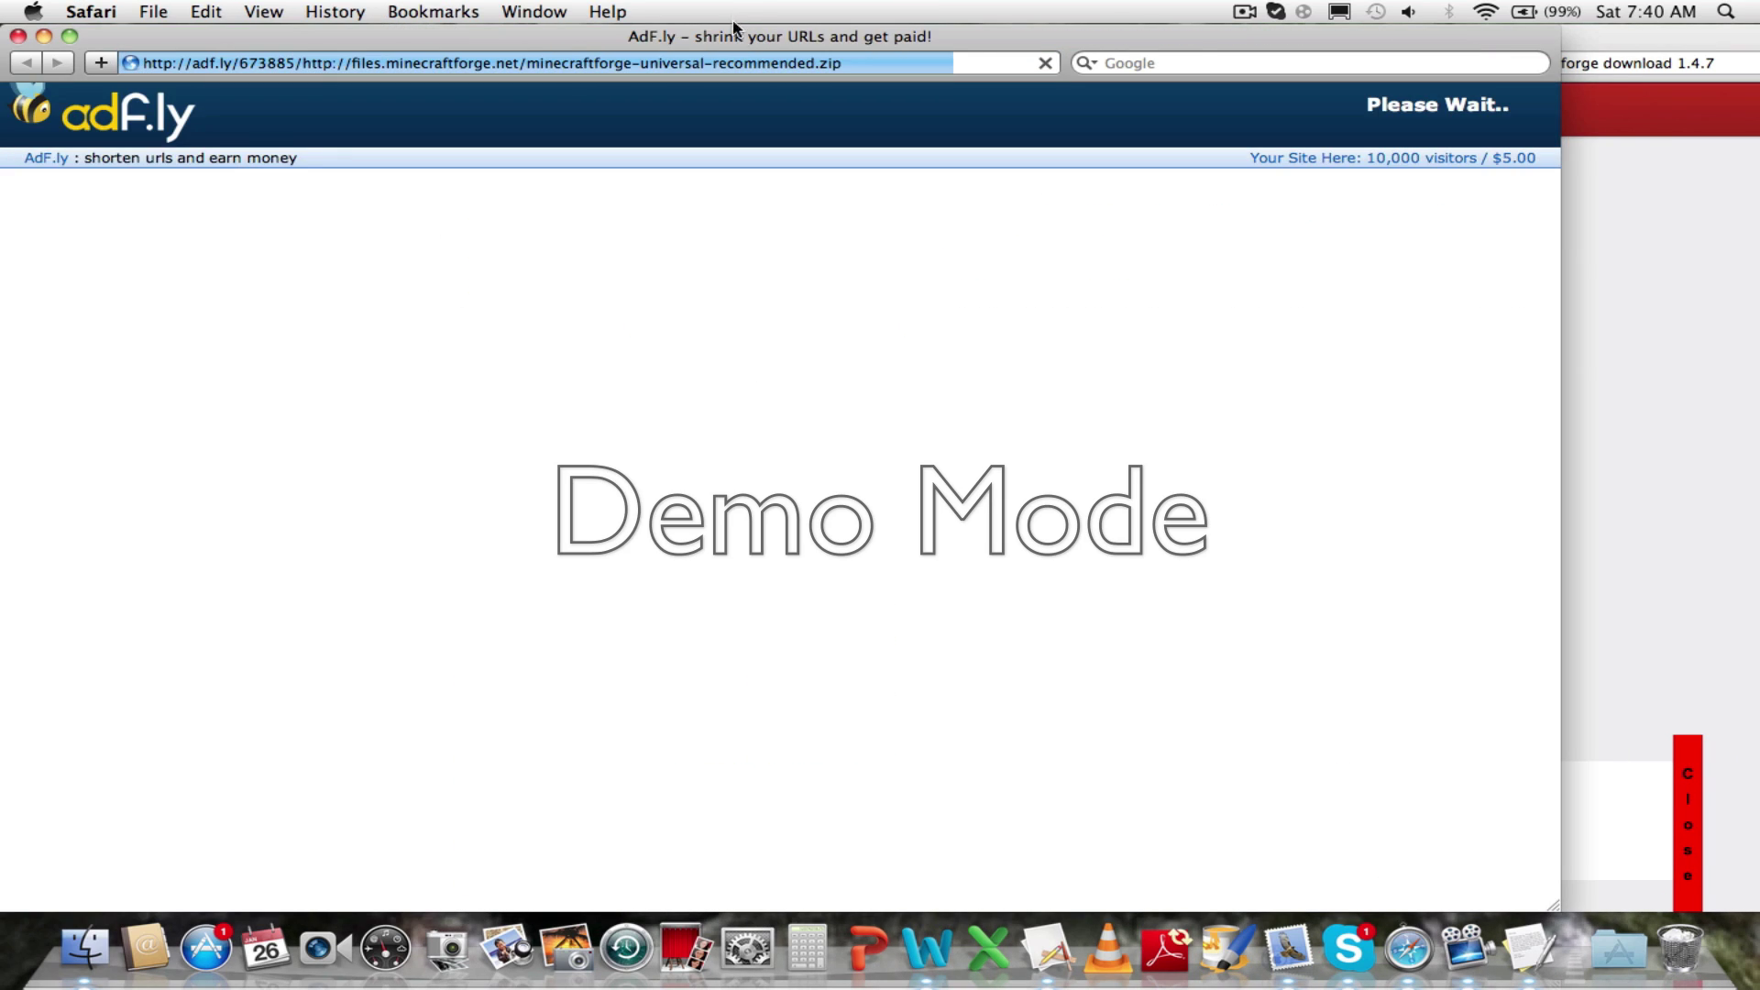
{"action": "left_click_drag", "start_coordinate": [733, 27], "coordinate": [853, 28]}
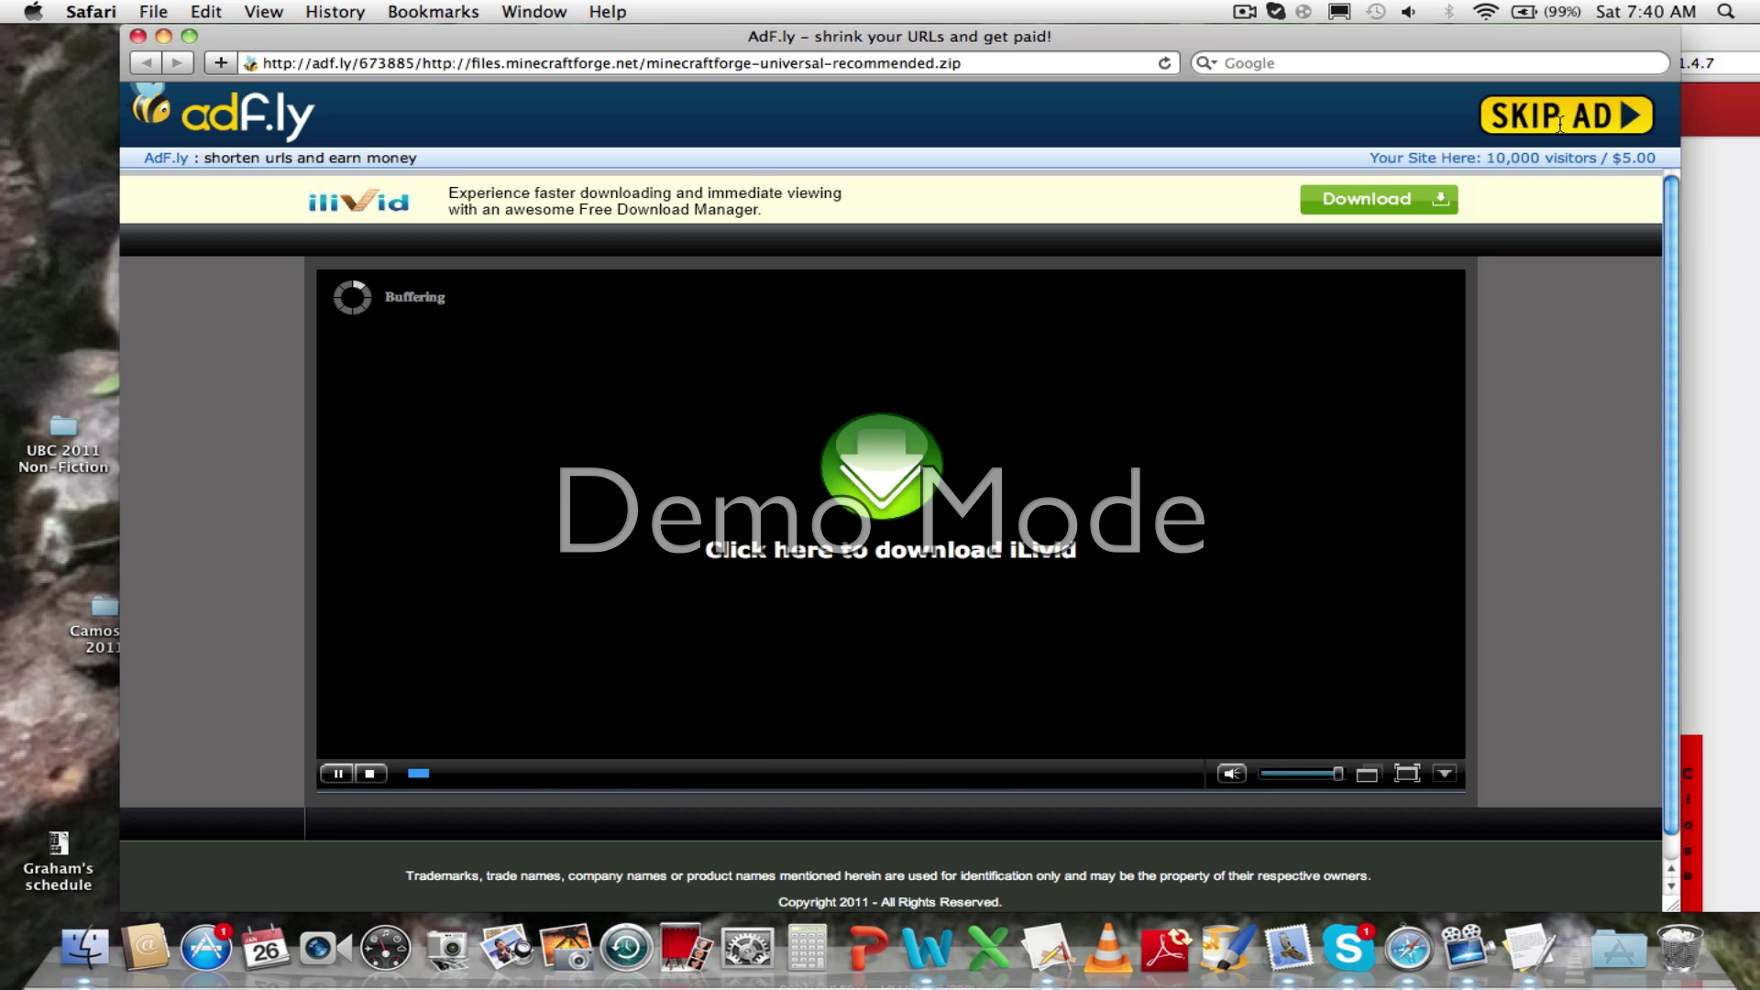
{"action": "left_click", "coordinate": [1570, 116]}
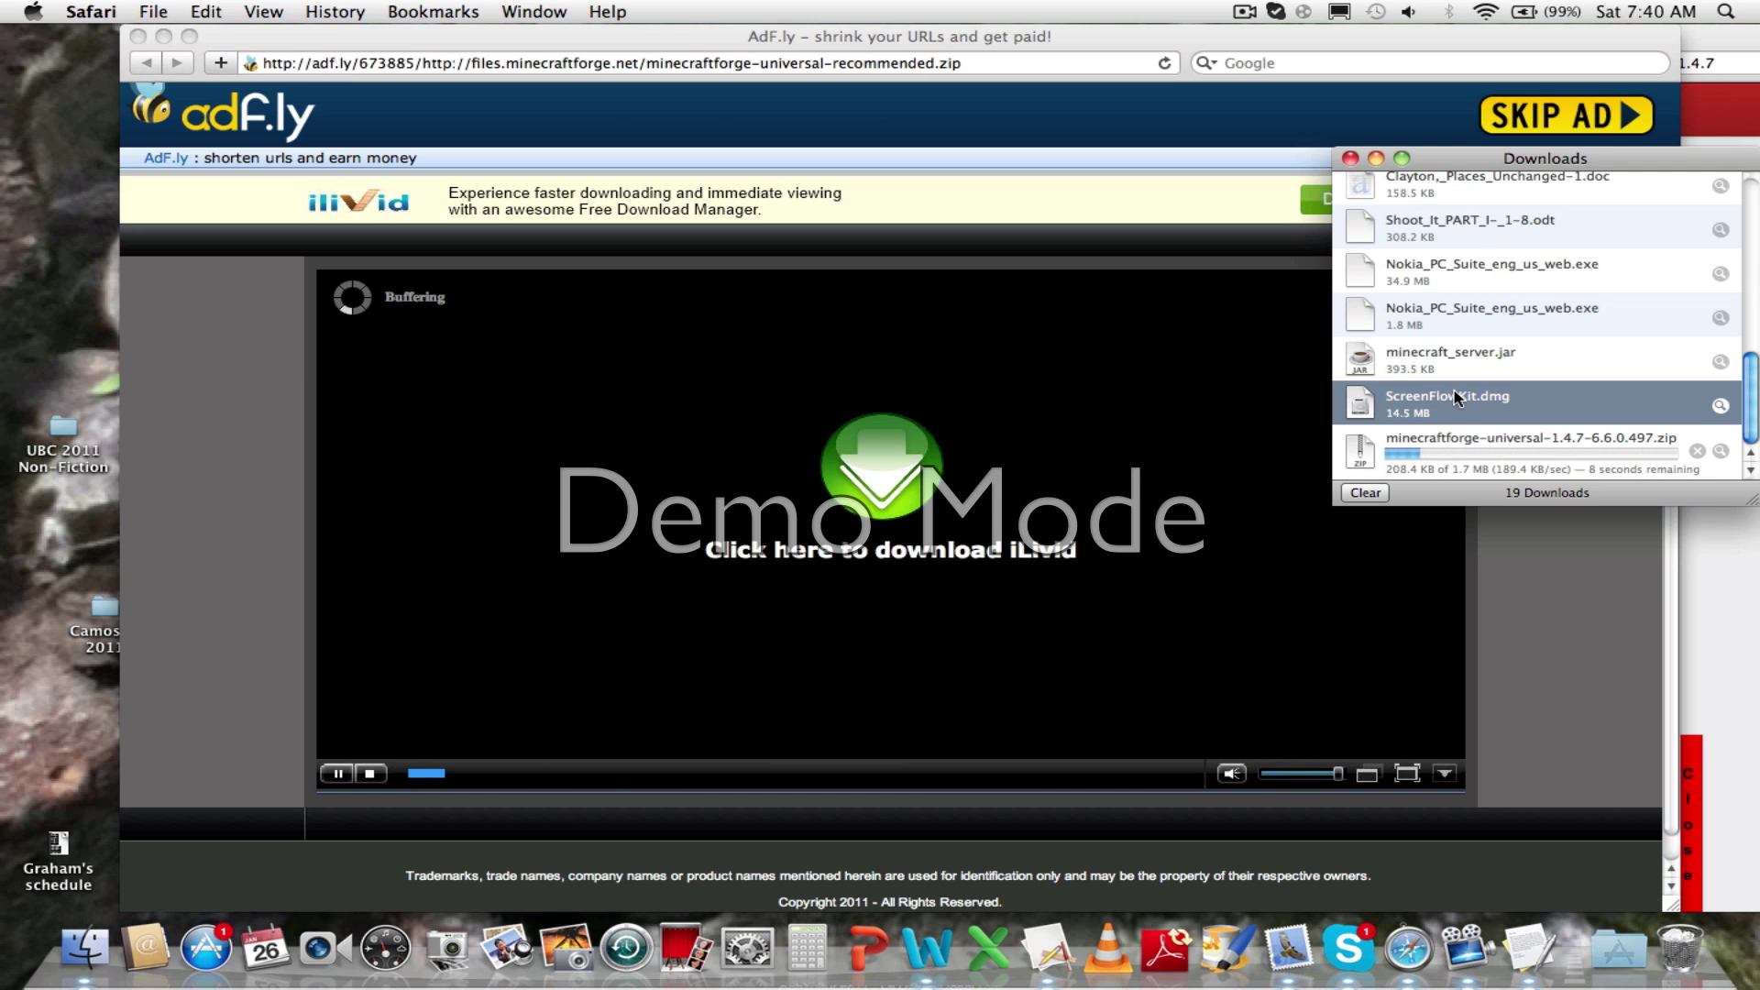
{"action": "left_click_drag", "start_coordinate": [1471, 169], "coordinate": [243, 126]}
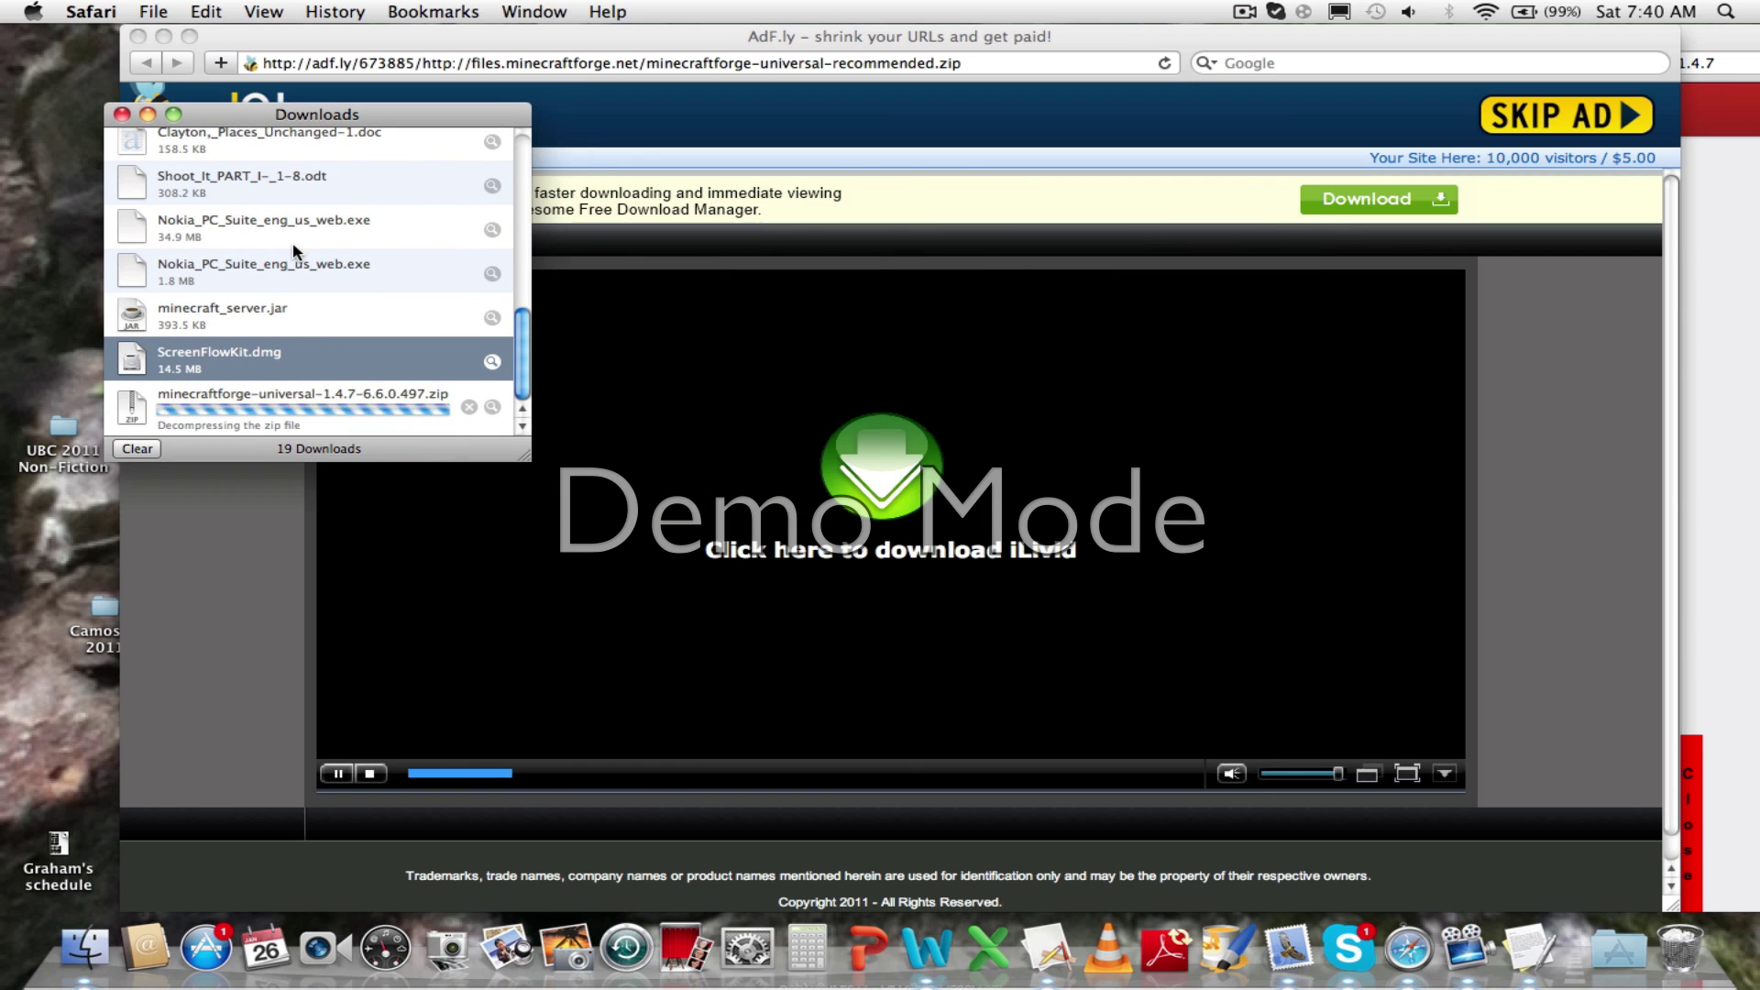
- Open the extracted minecraftforge-universal-1 folder, then close Downloads and minimize both Safari windows
{"action": "double_click", "coordinate": [194, 418]}
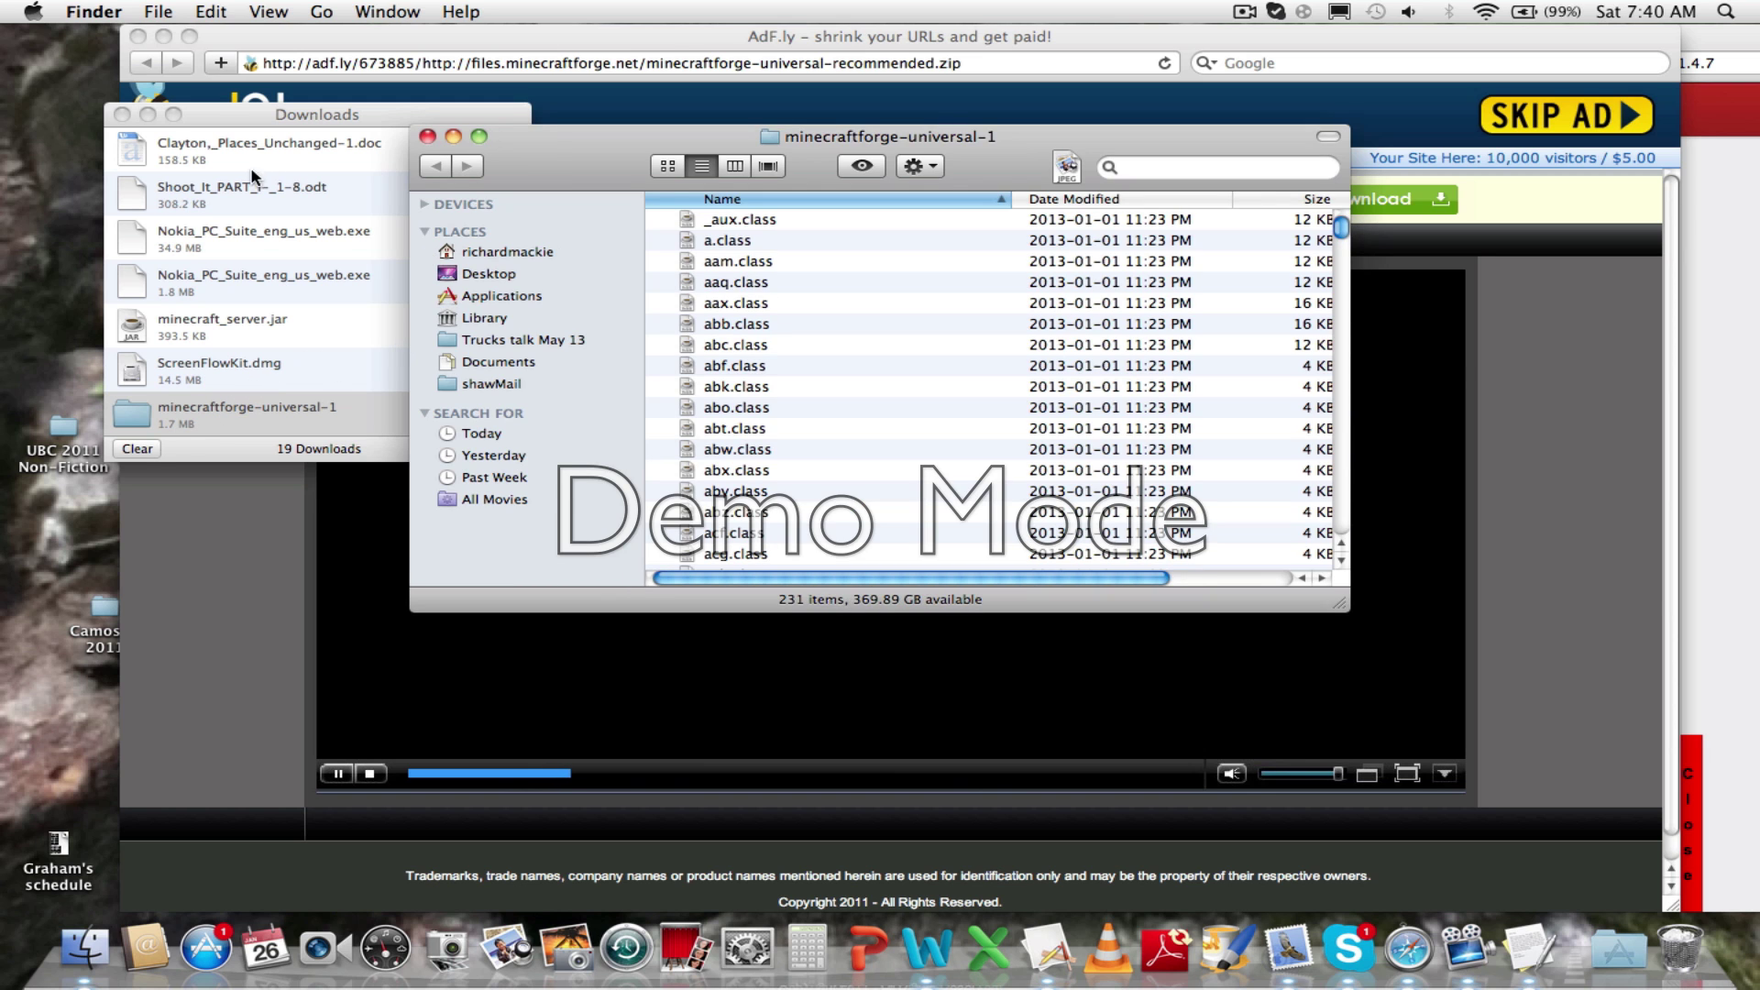
{"action": "left_click", "coordinate": [122, 115]}
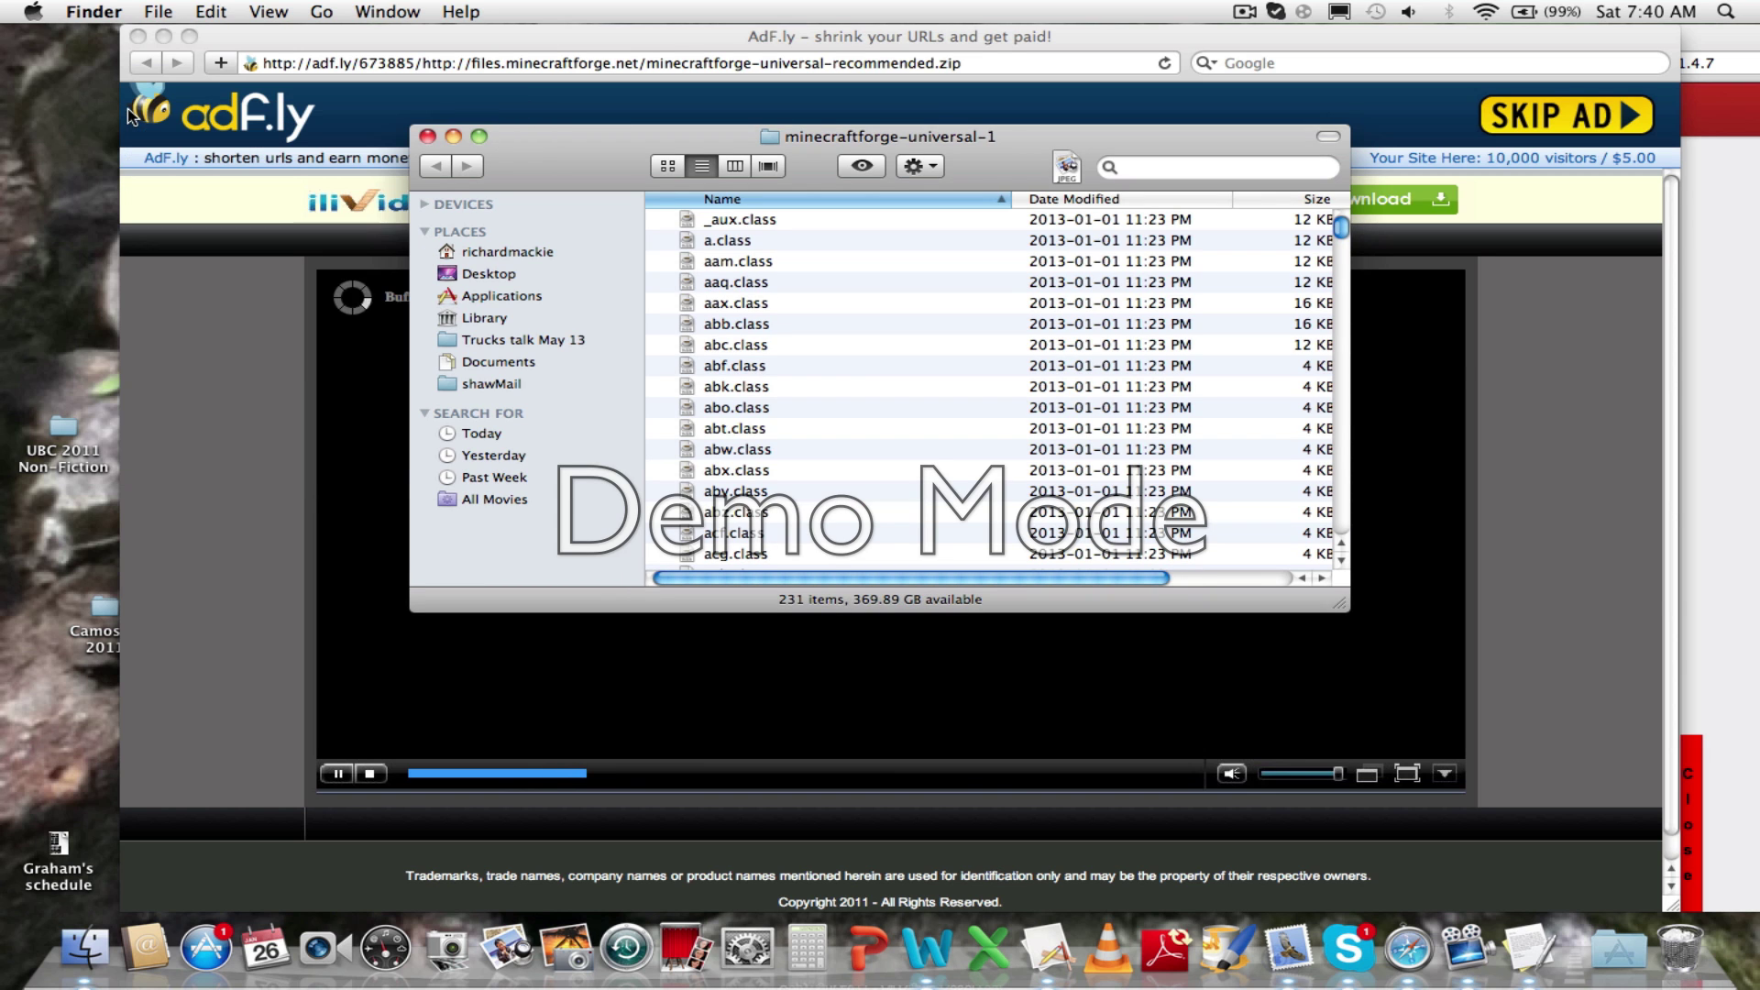
{"action": "left_click", "coordinate": [166, 42]}
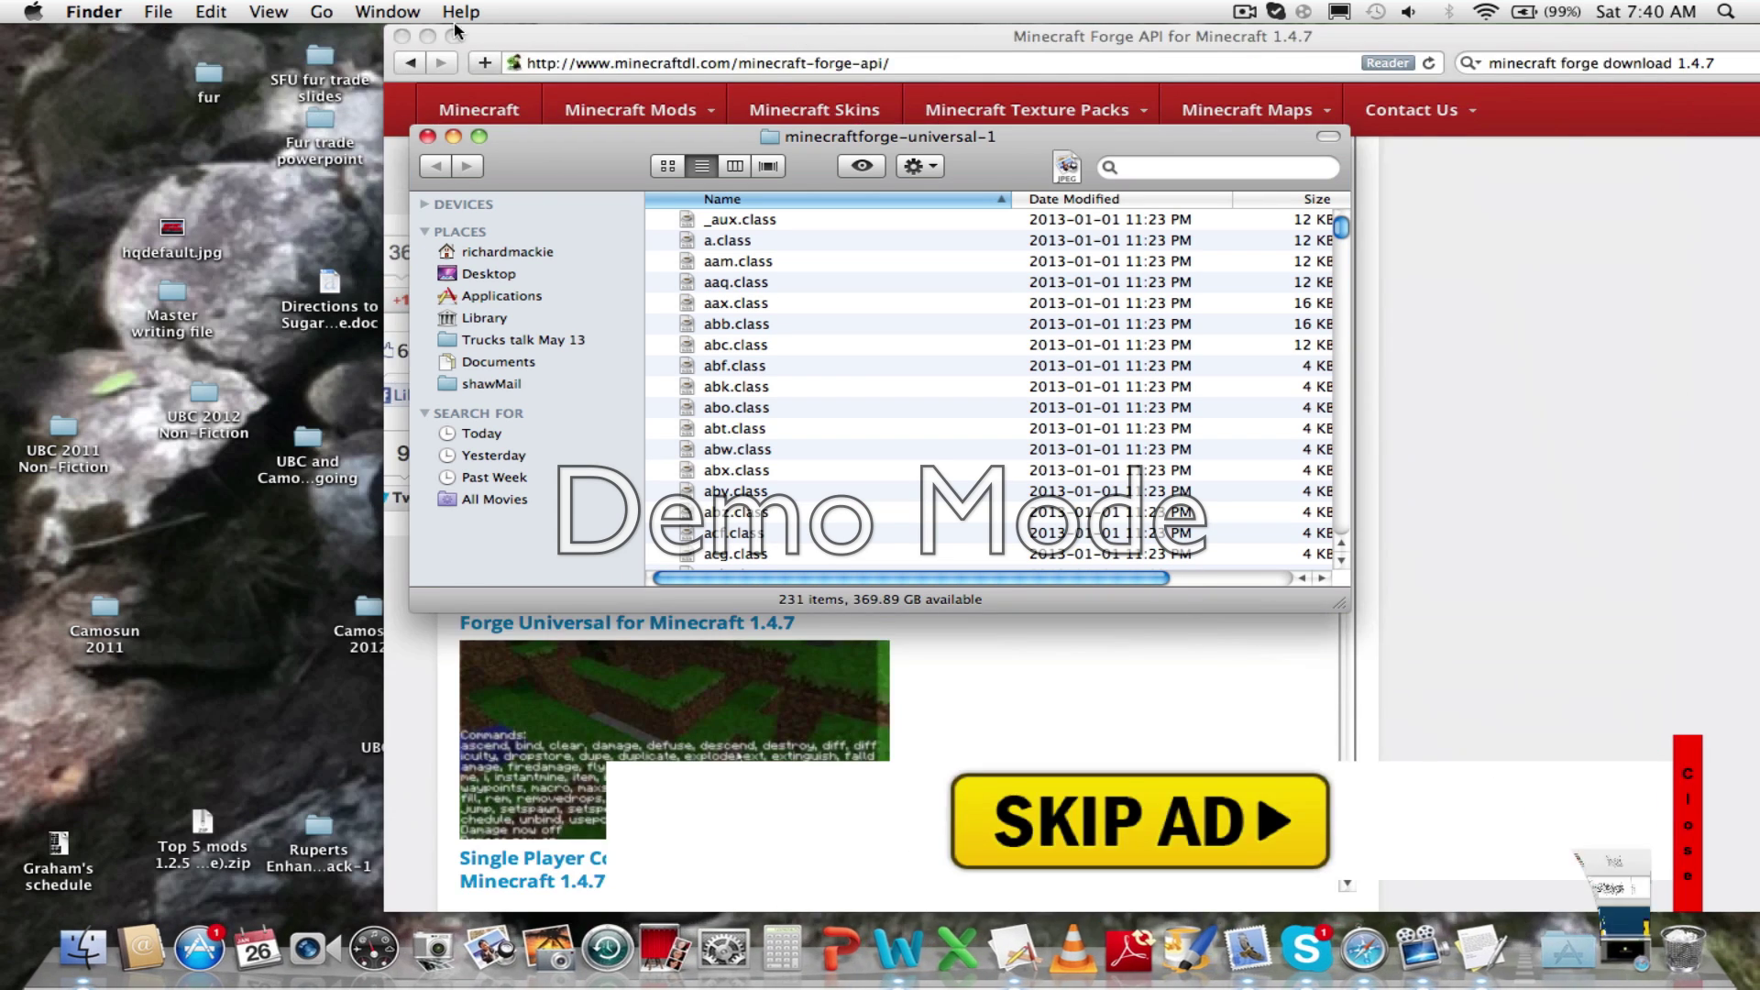
{"action": "left_click", "coordinate": [429, 37]}
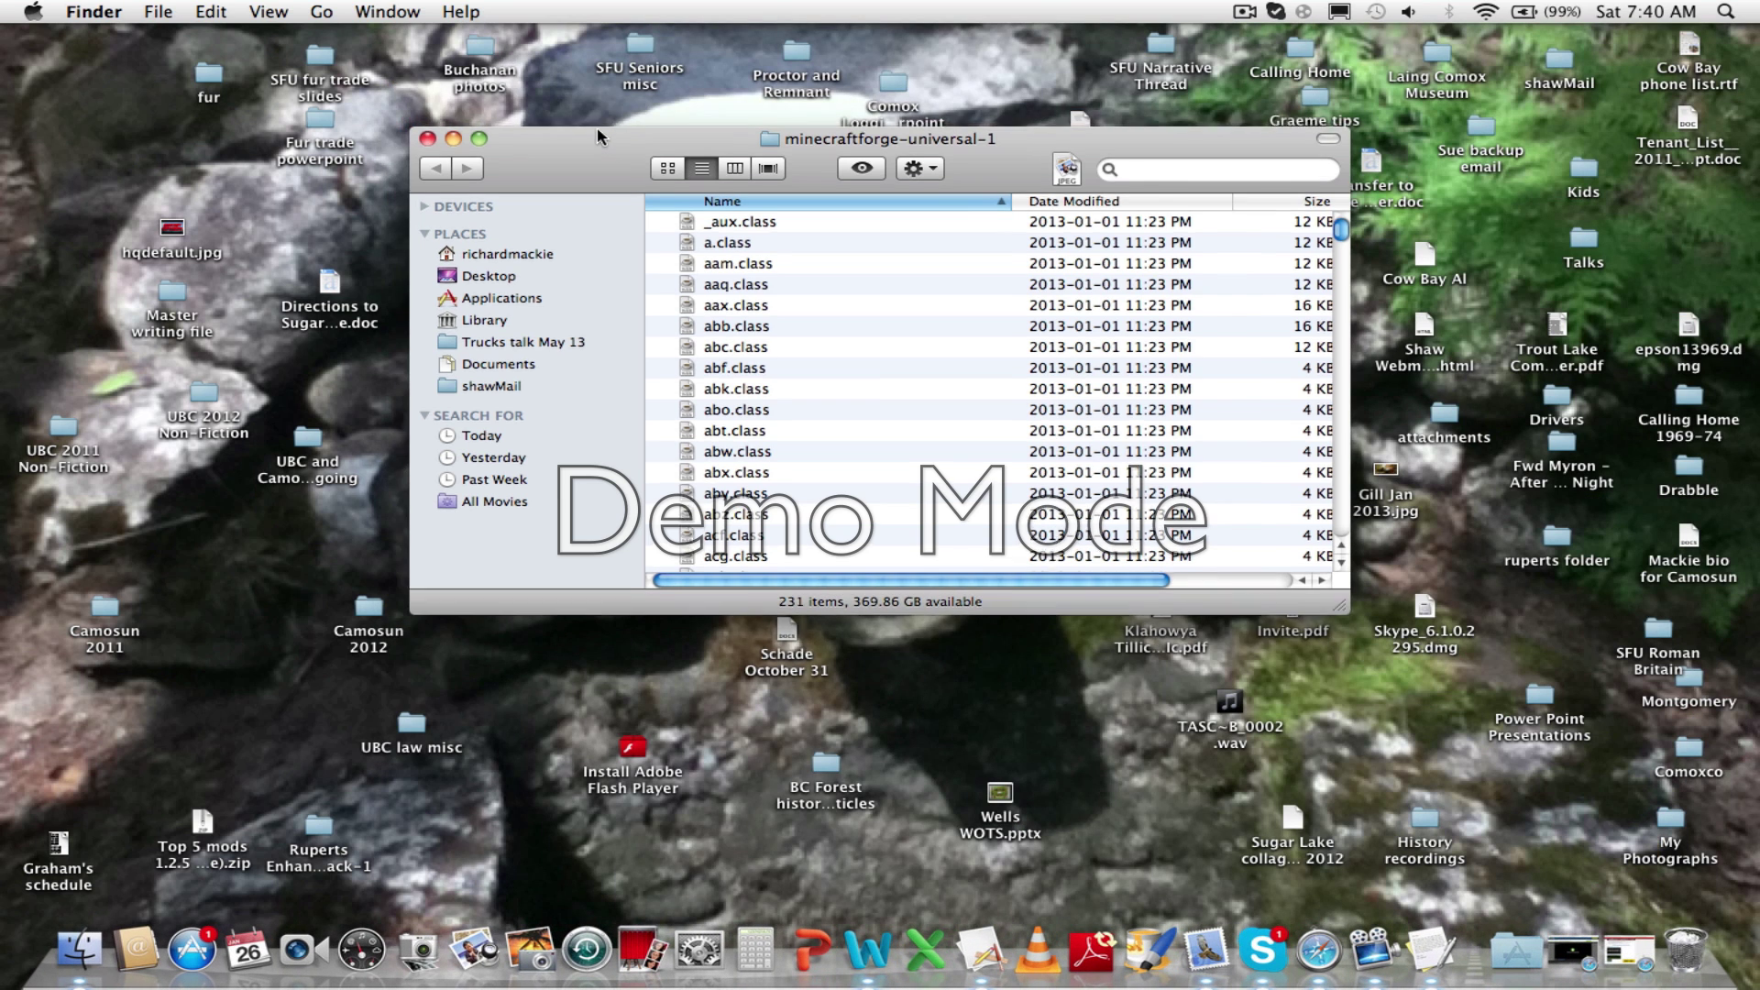
{"action": "left_click_drag", "start_coordinate": [563, 136], "coordinate": [501, 208]}
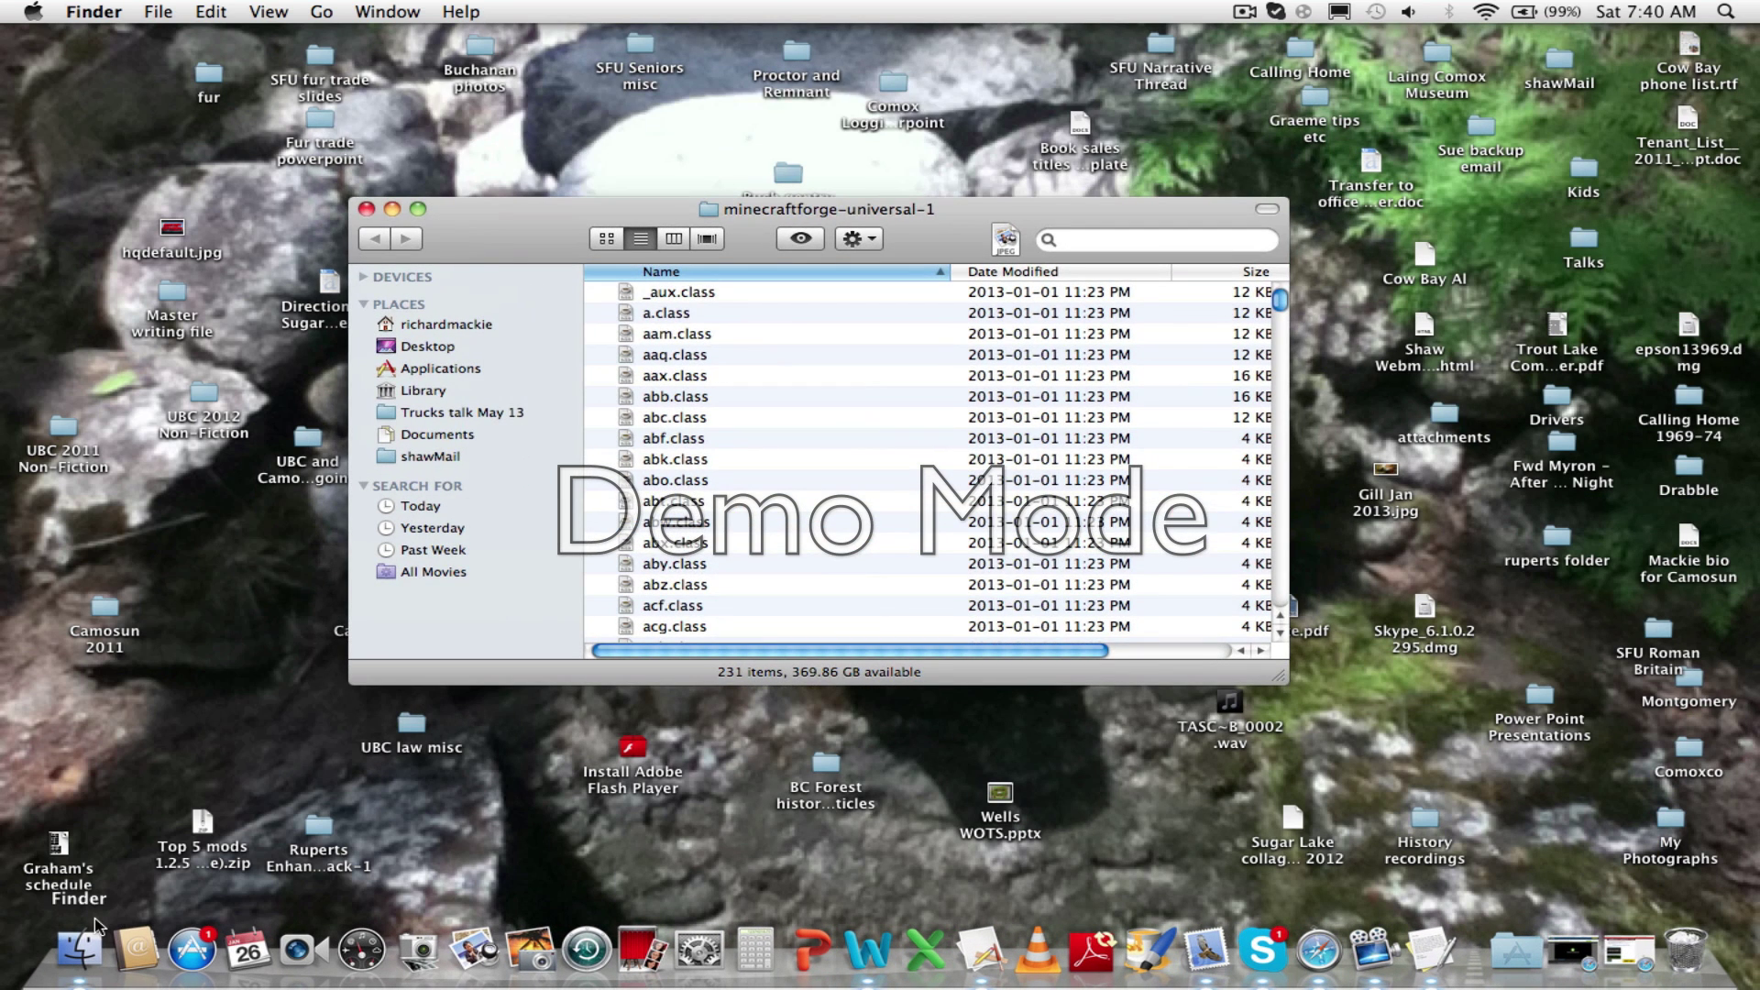
- Open a new Finder window from the Dock and enter the home Library folder
{"action": "right_click", "coordinate": [80, 950]}
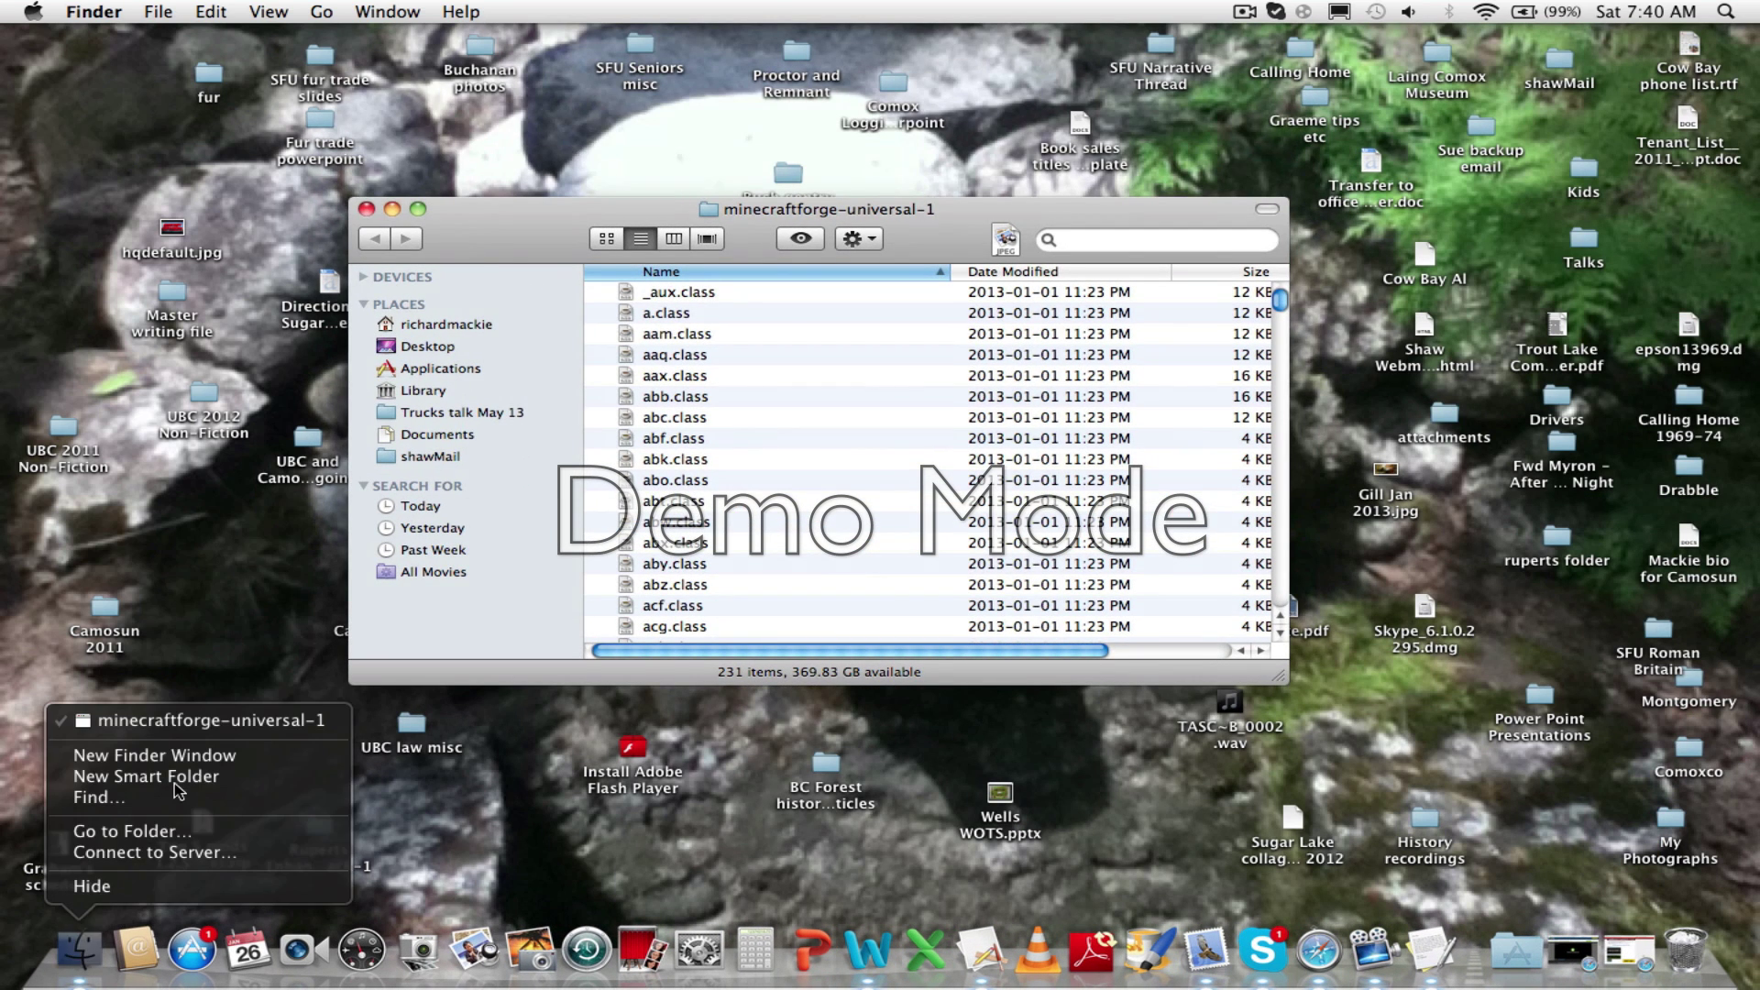
{"action": "left_click", "coordinate": [188, 756]}
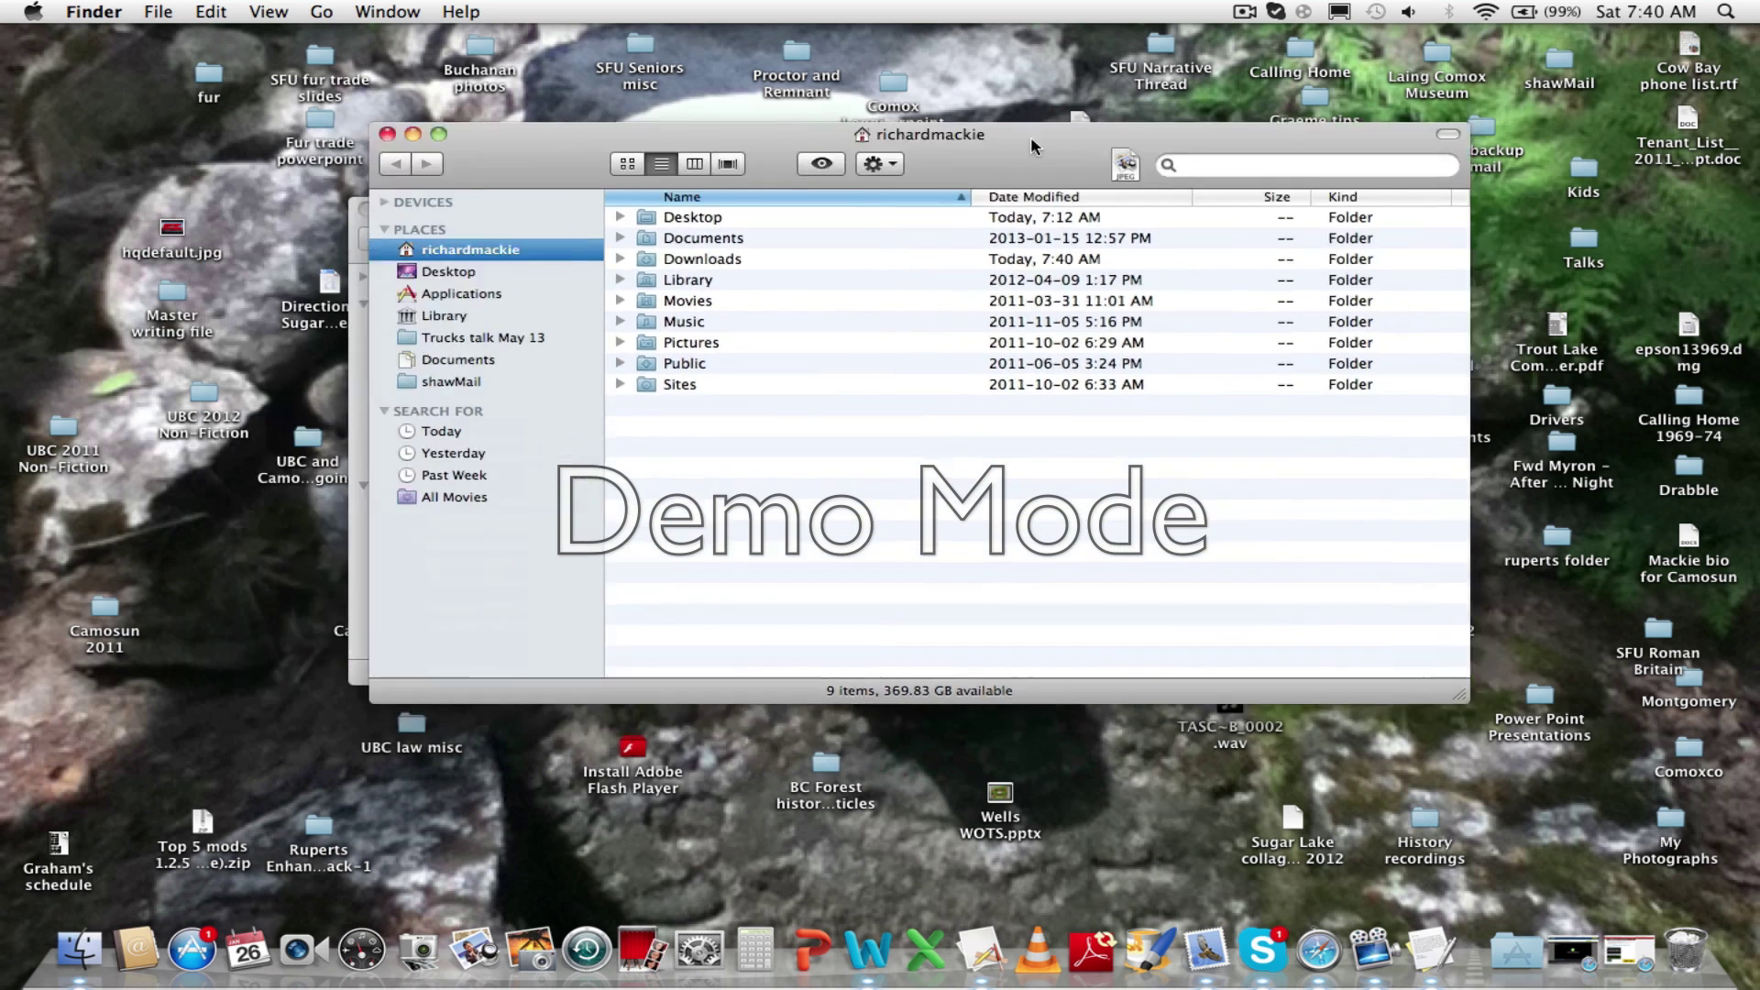
{"action": "left_click_drag", "start_coordinate": [603, 179], "coordinate": [1171, 179]}
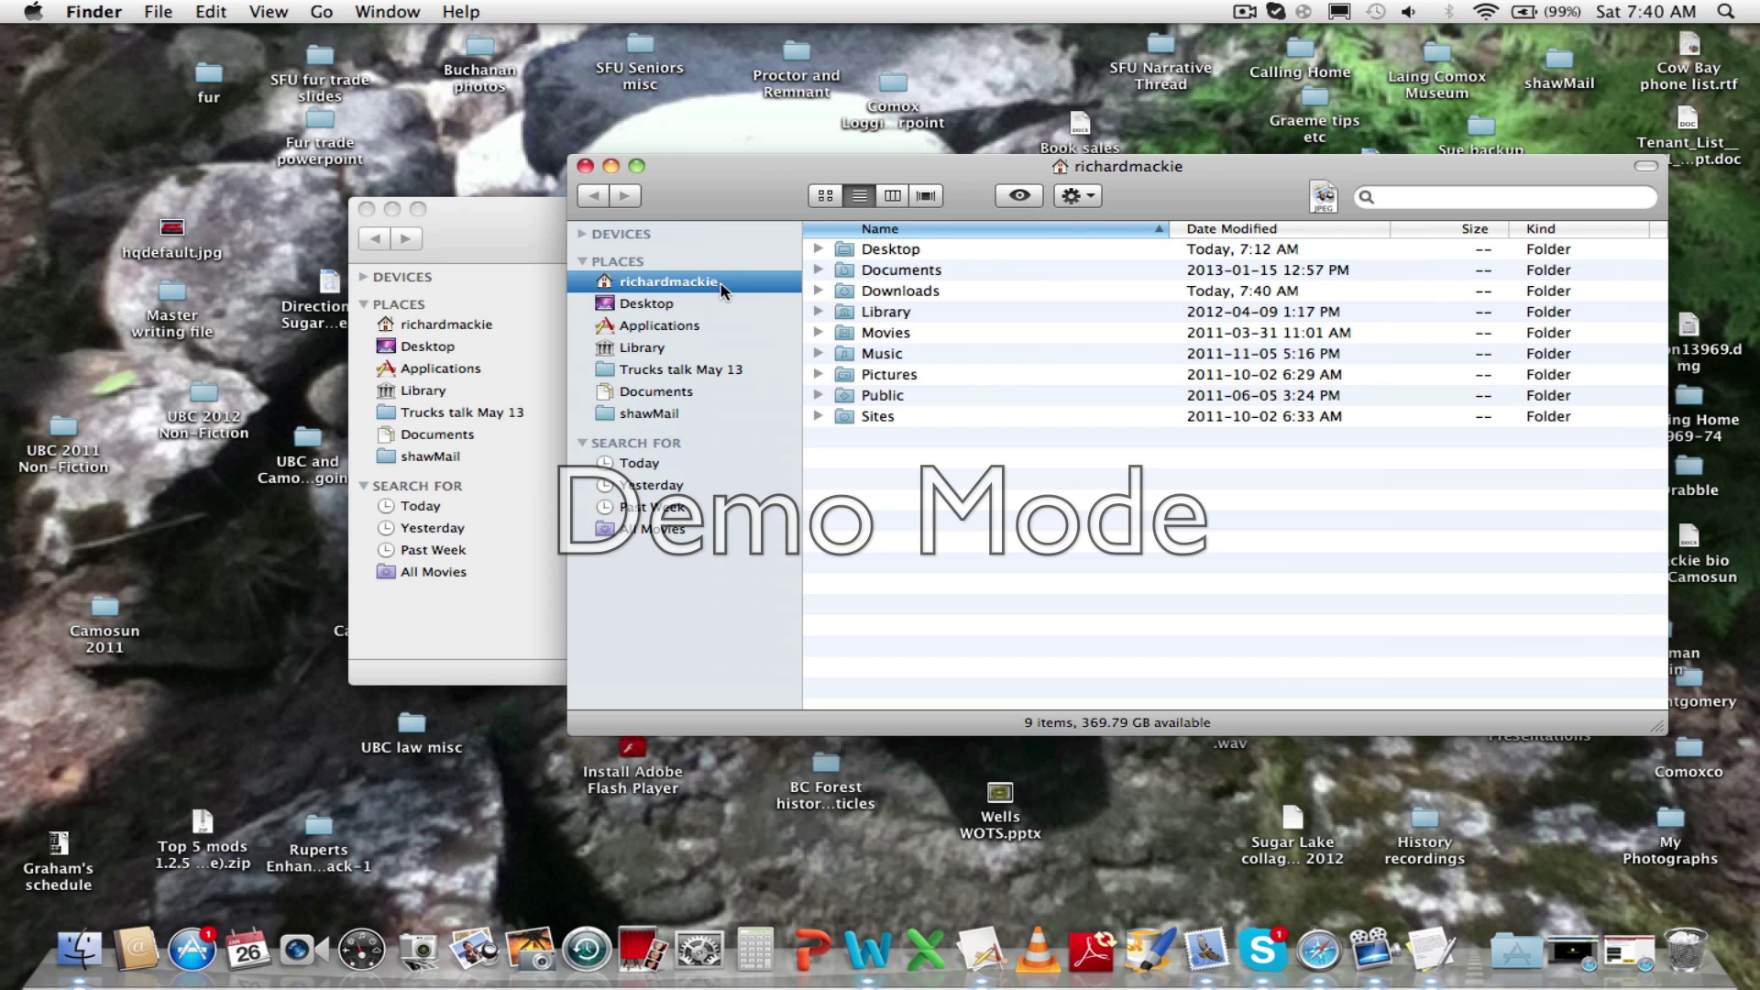
{"action": "mouse_move", "coordinate": [1059, 170]}
{"action": "left_mouse_down"}
{"action": "mouse_move", "coordinate": [1062, 146]}
{"action": "mouse_move", "coordinate": [1176, 129]}
{"action": "left_mouse_up"}
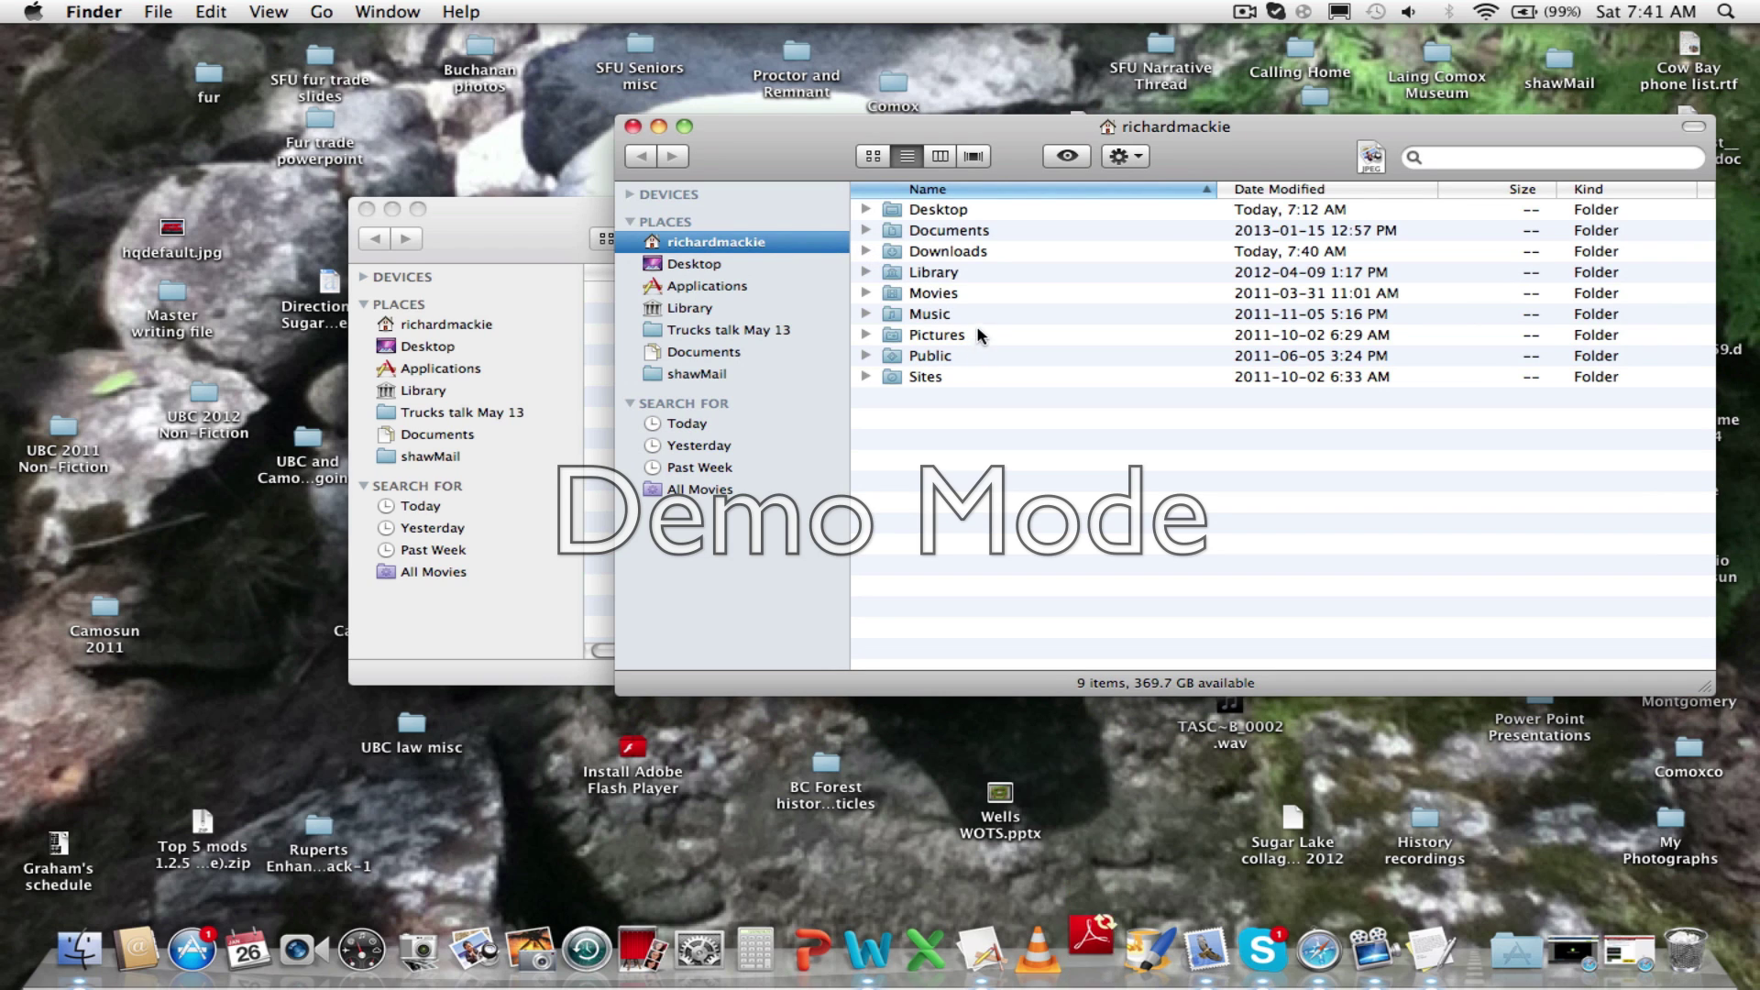
{"action": "double_click", "coordinate": [964, 274]}
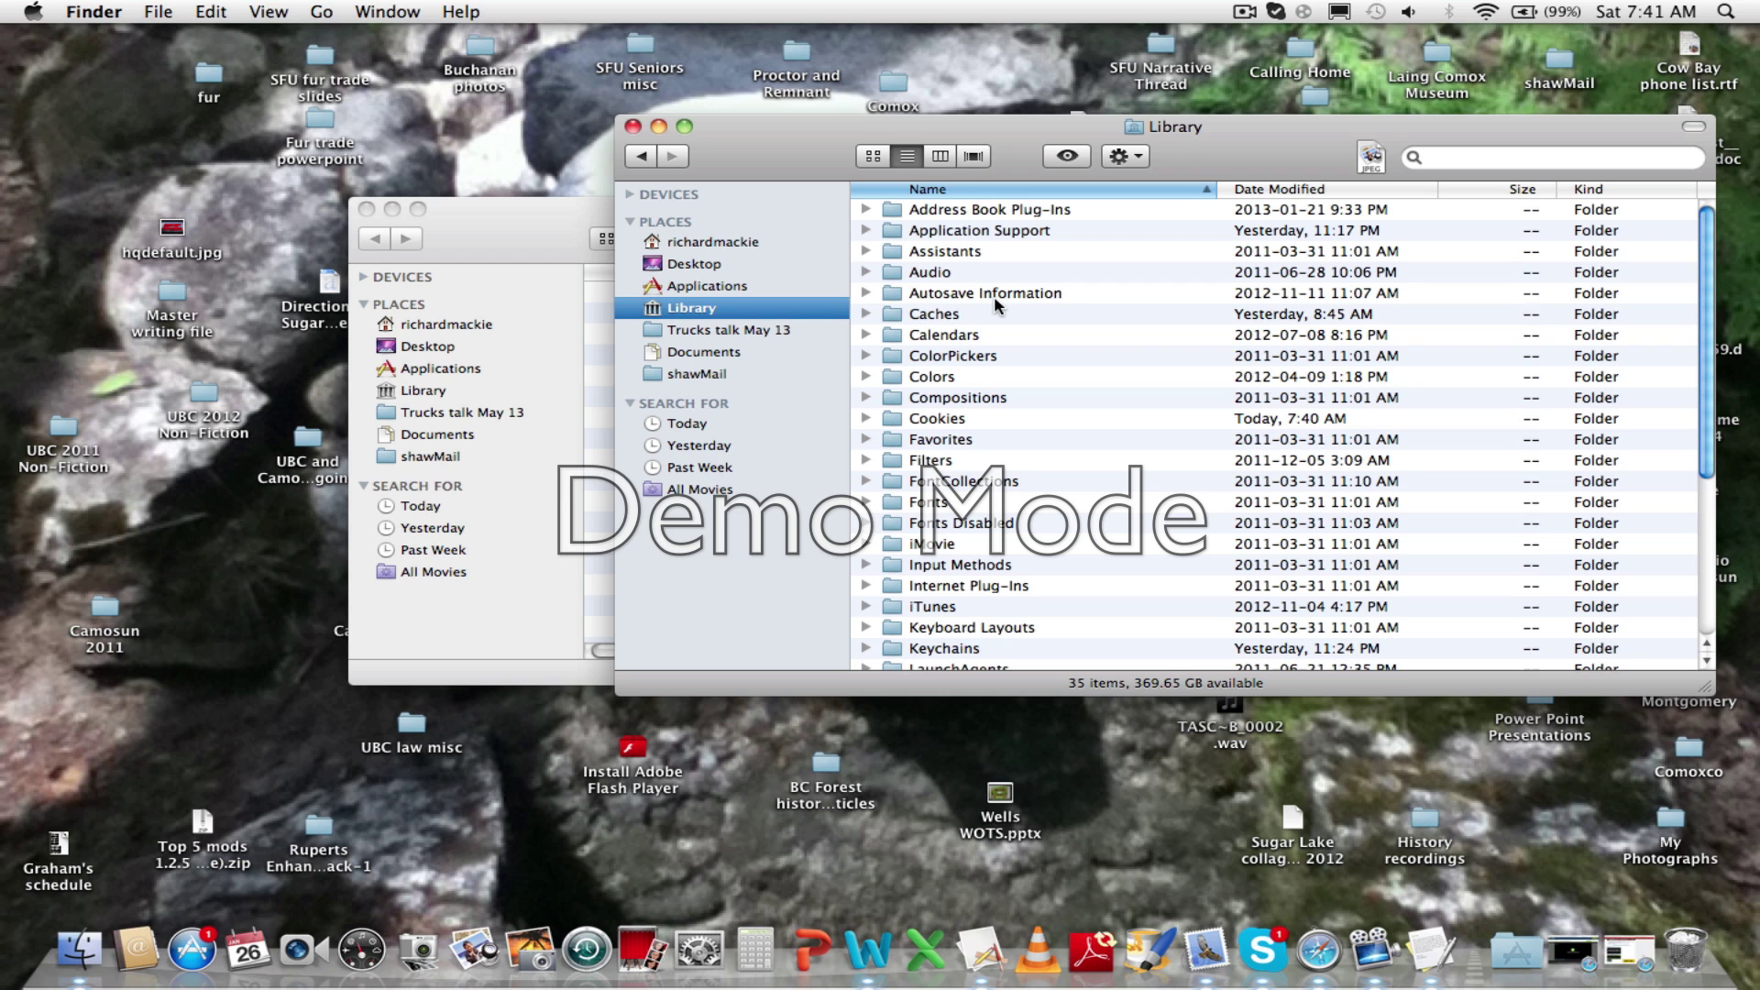
- Navigate from Library through Application Support and minecraft into bin
{"action": "key", "text": "super+shift+g"}
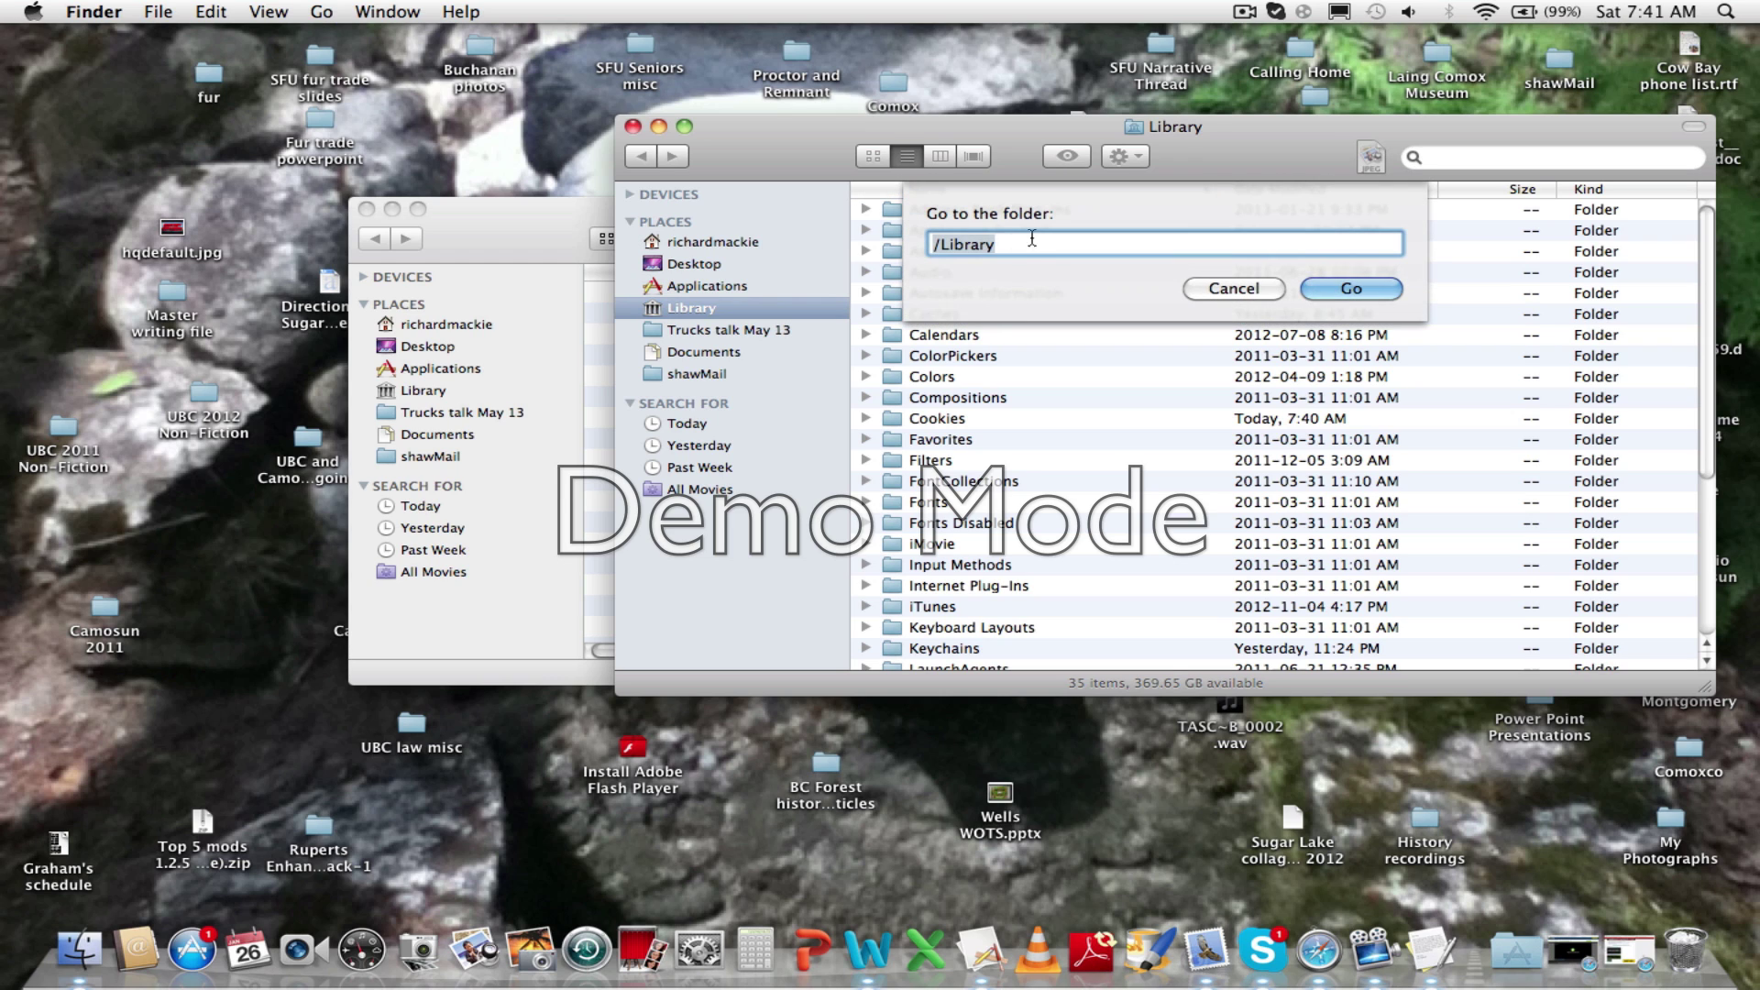
{"action": "left_click", "coordinate": [1352, 288]}
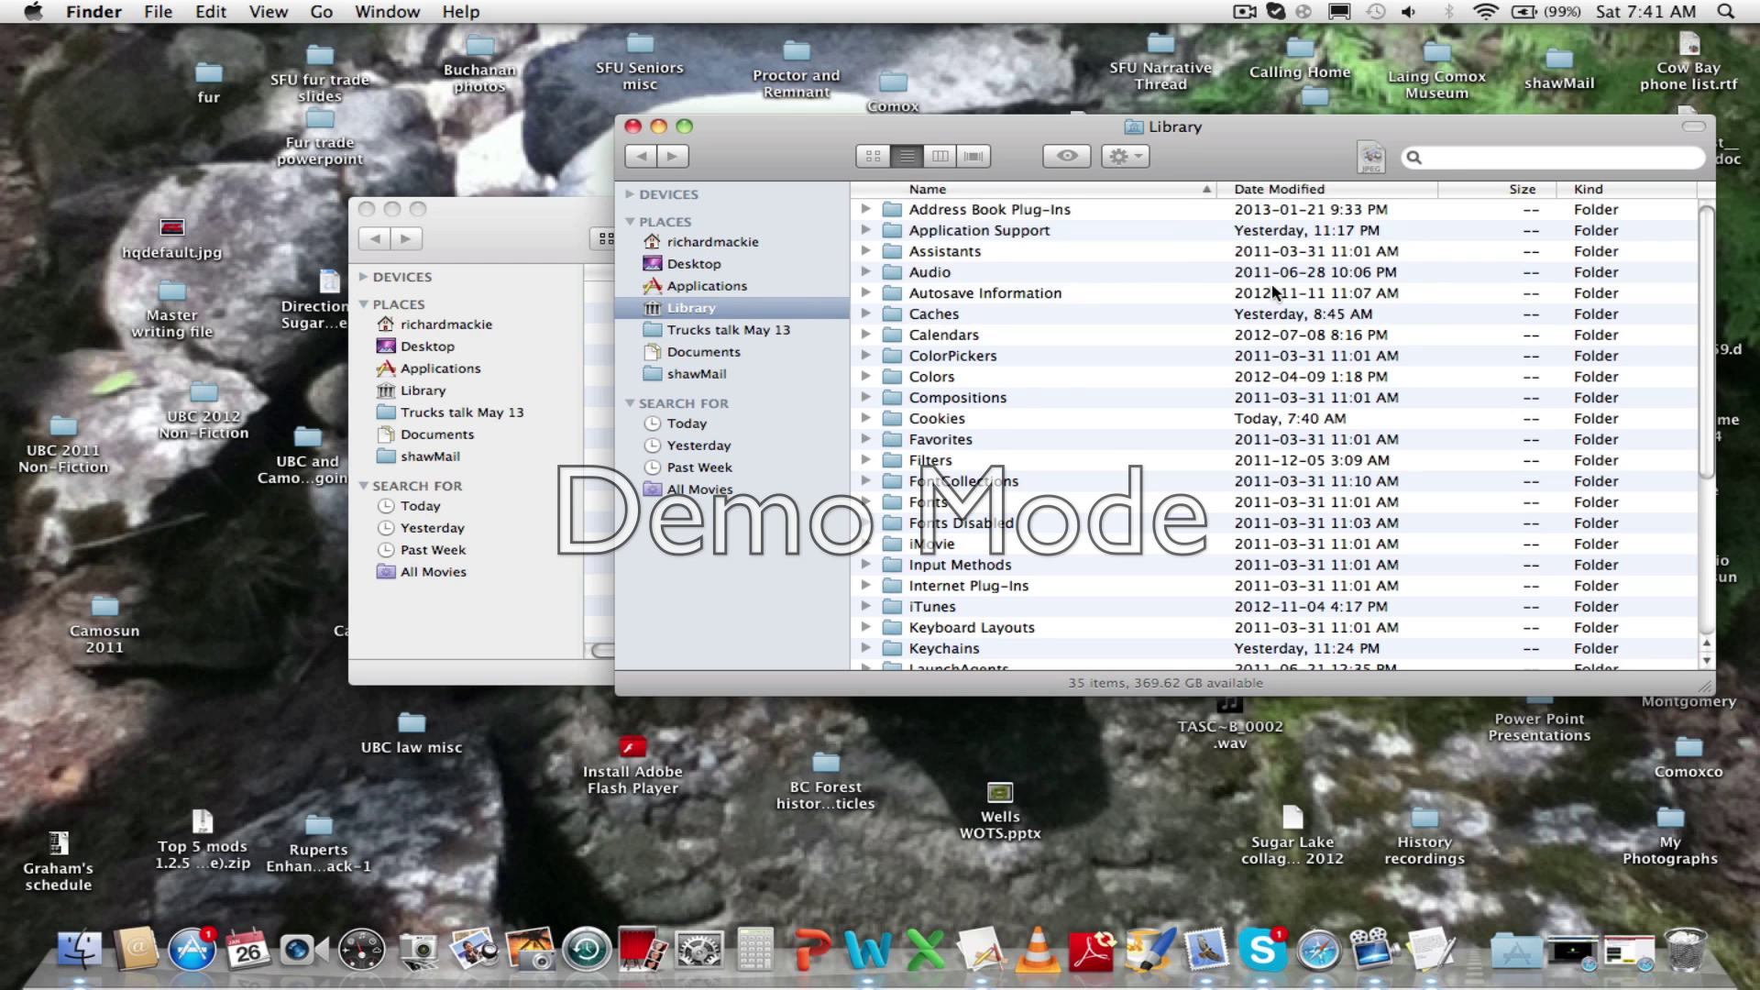
{"action": "left_click", "coordinate": [792, 312]}
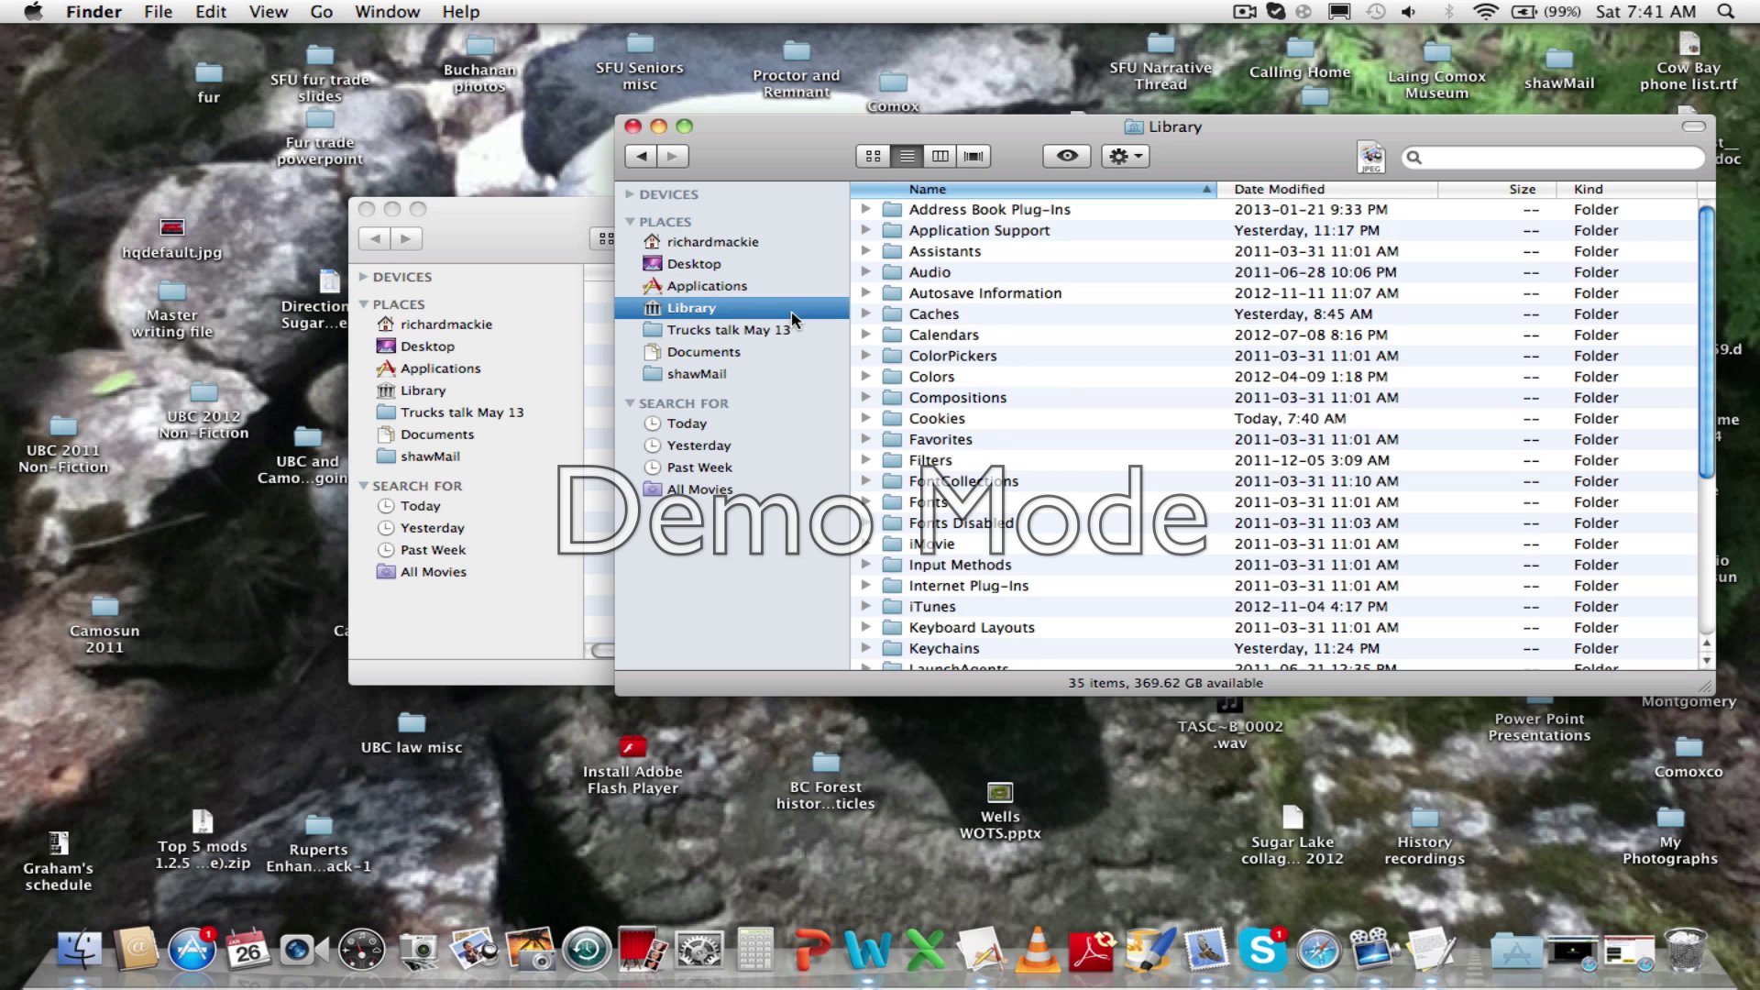
{"action": "double_click", "coordinate": [1025, 231]}
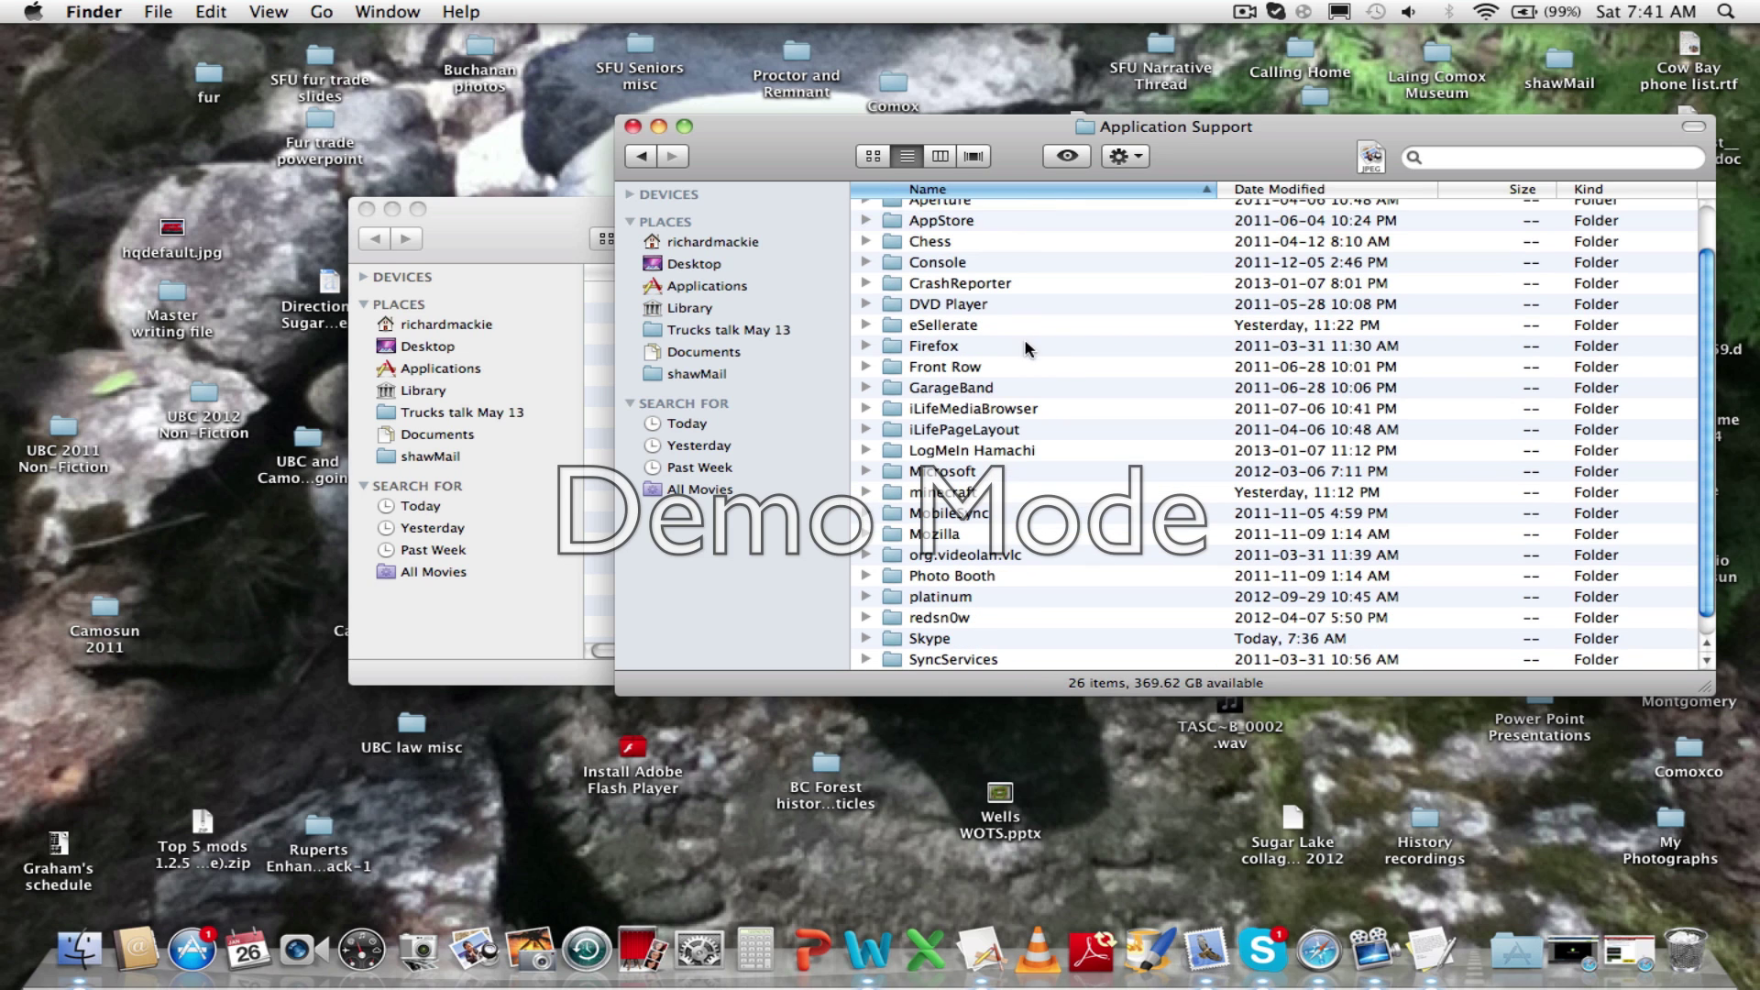
{"action": "double_click", "coordinate": [1013, 493]}
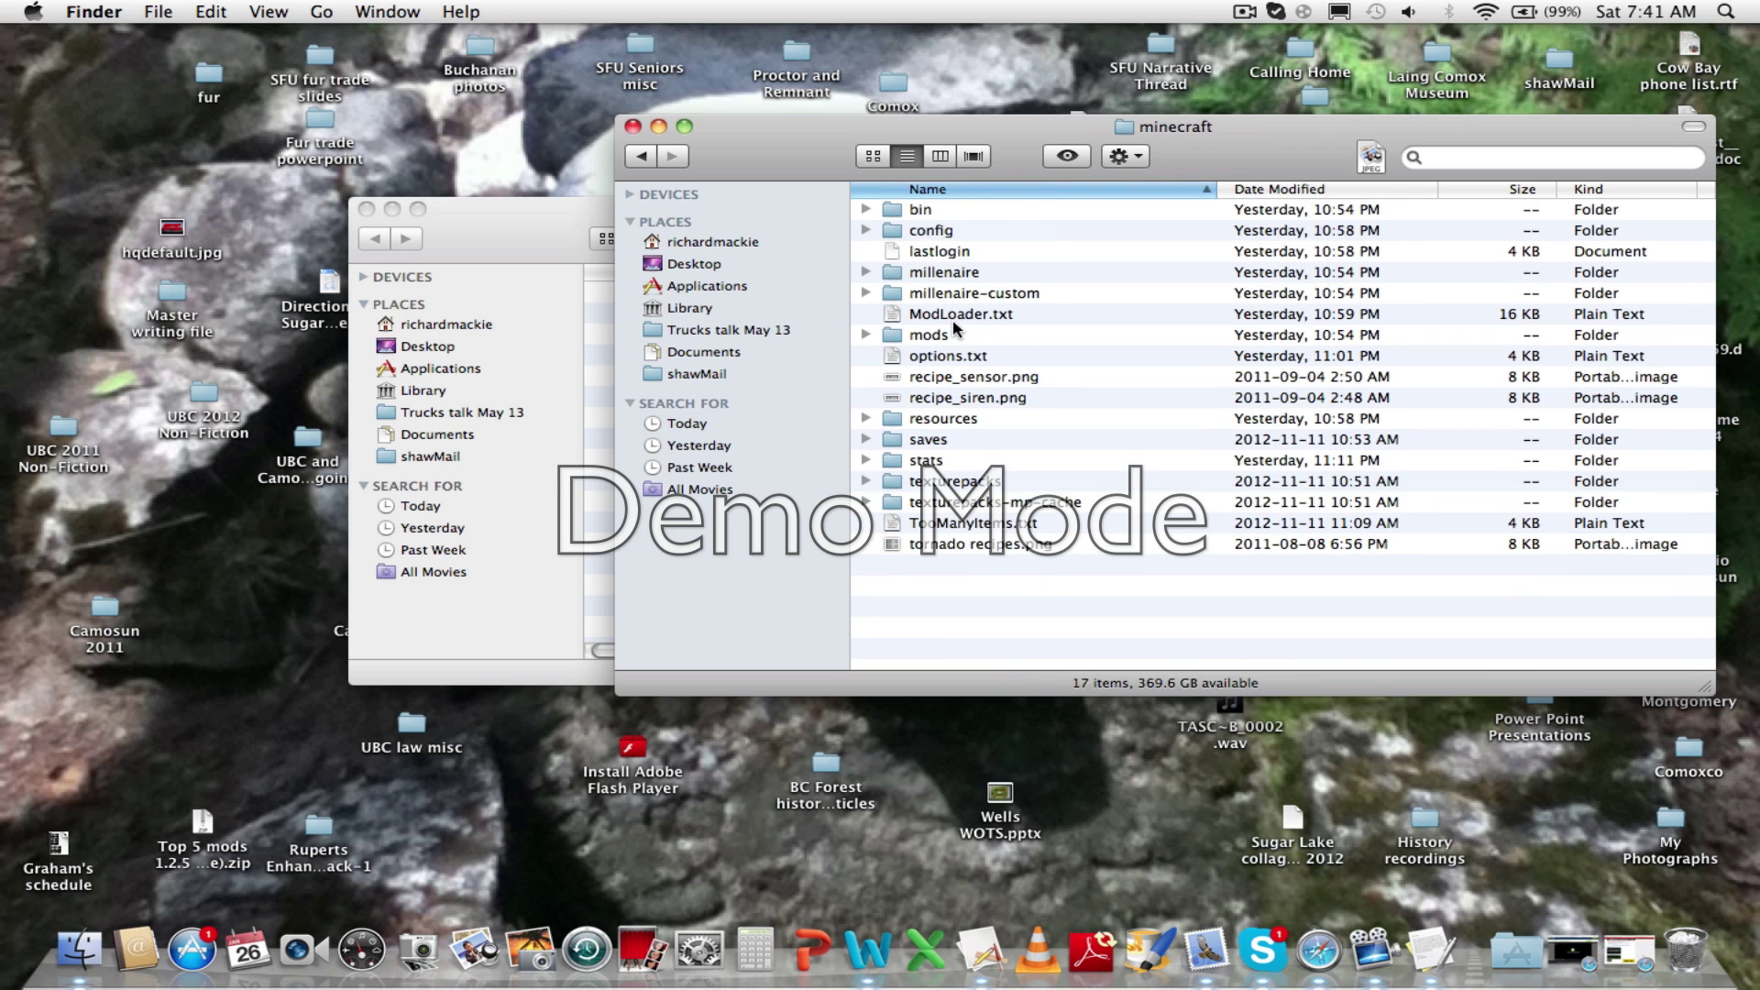
{"action": "double_click", "coordinate": [920, 211]}
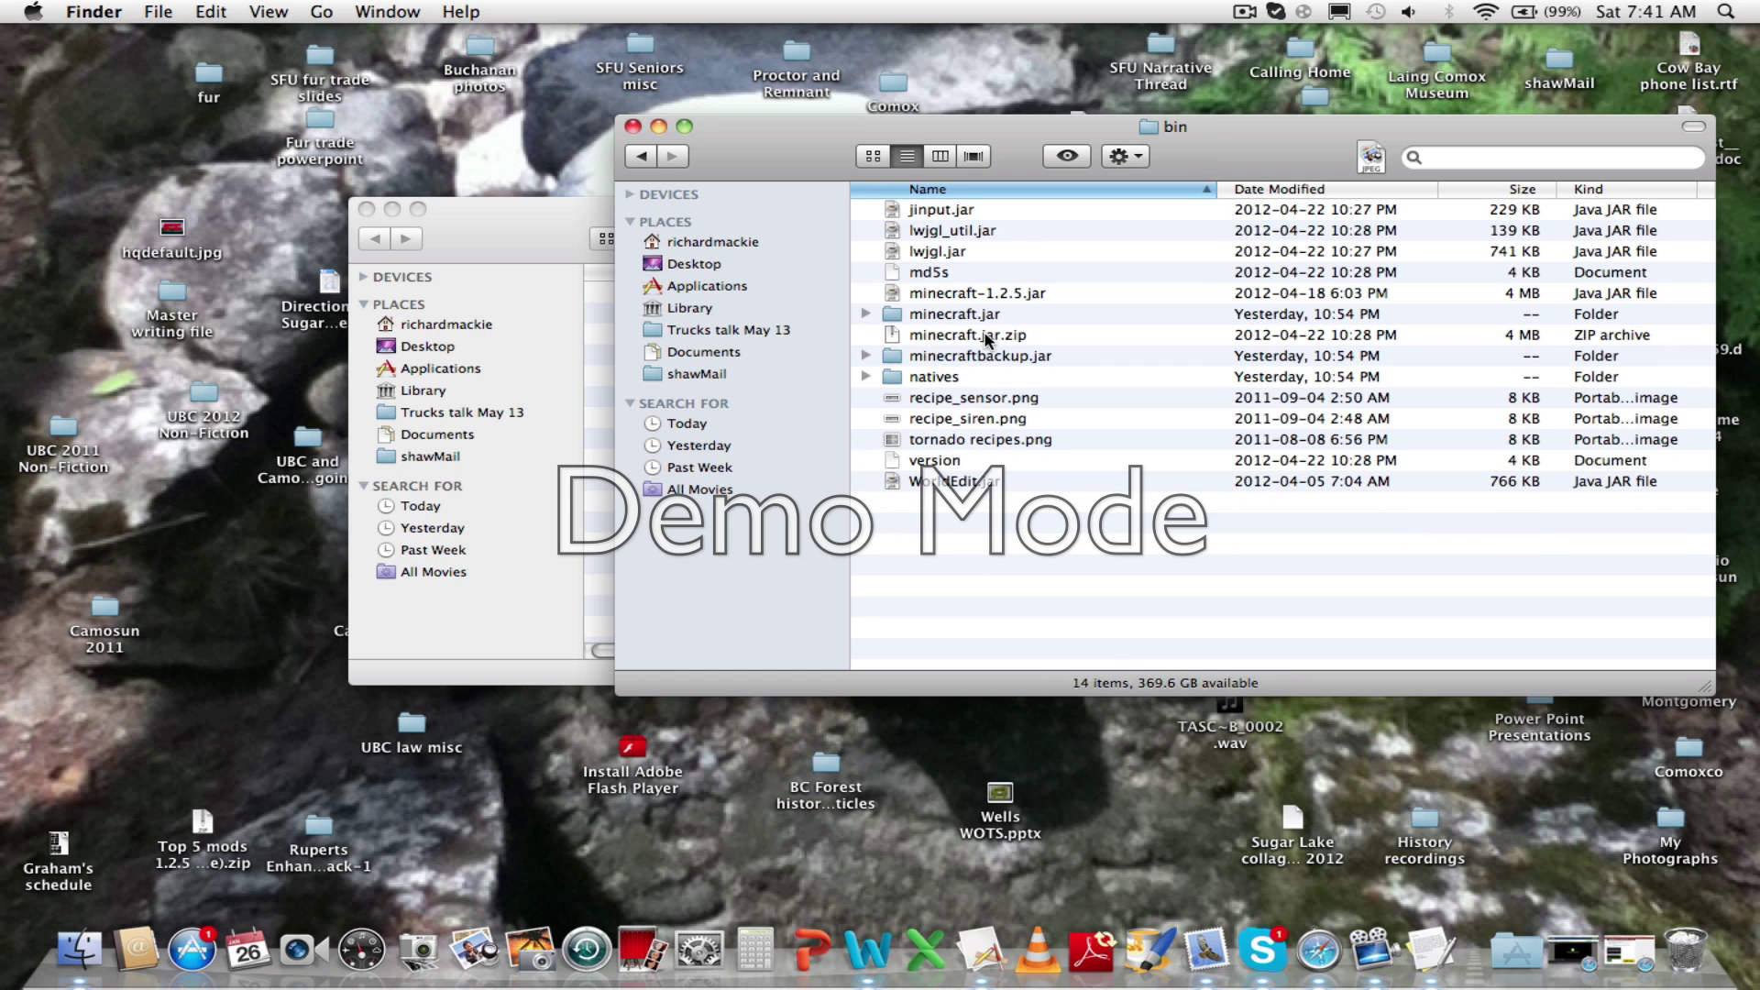
- Select minecraft-1.2.5.jar and the bottom files in bin, then clear the selection
{"action": "left_click", "coordinate": [1006, 318]}
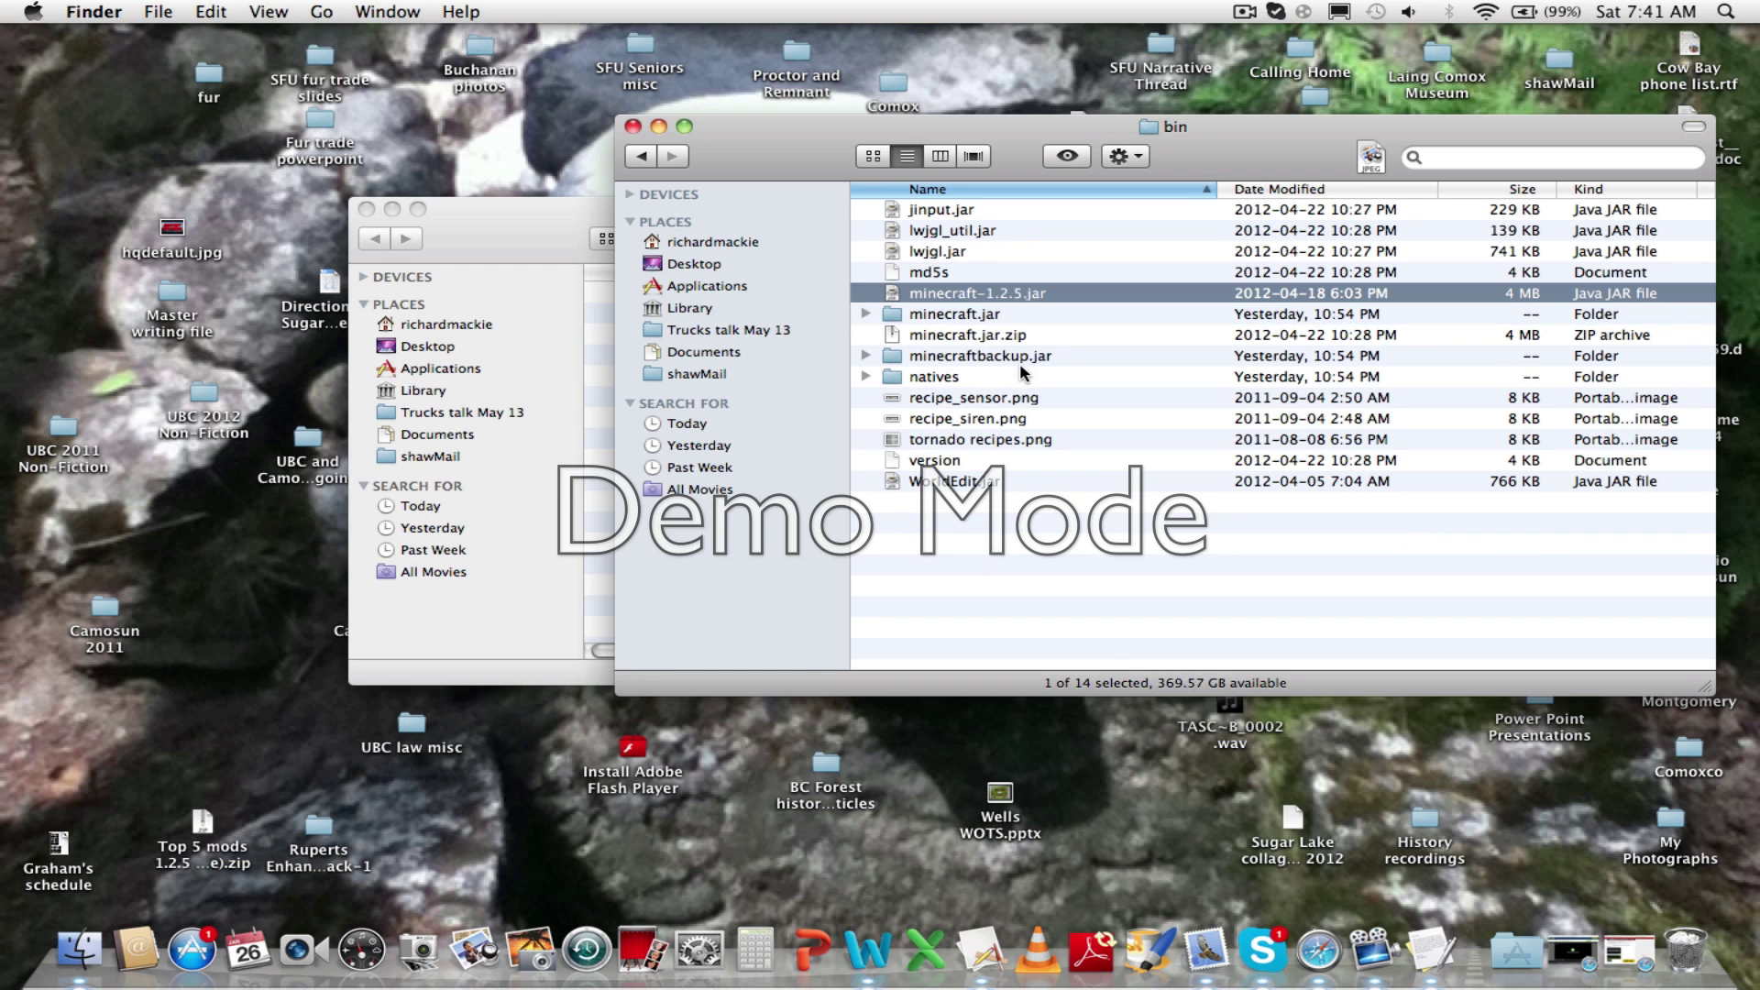
{"action": "left_click_drag", "start_coordinate": [1006, 553], "coordinate": [1032, 533]}
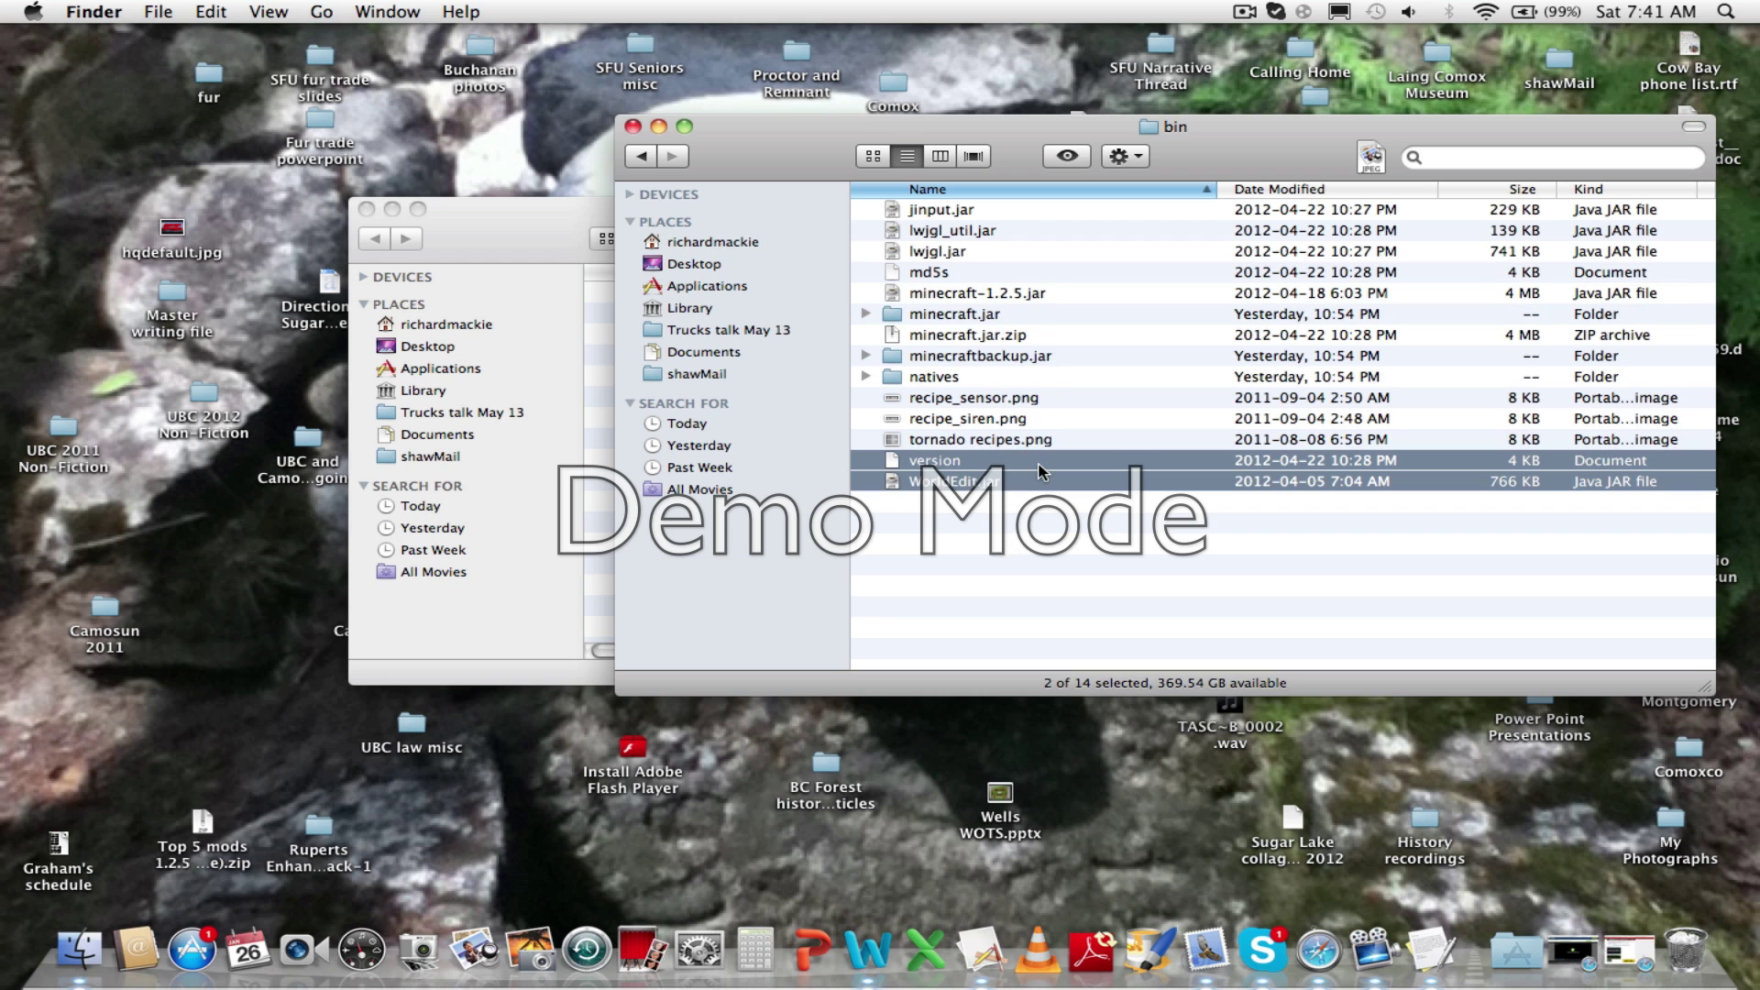
{"action": "left_click", "coordinate": [1033, 533]}
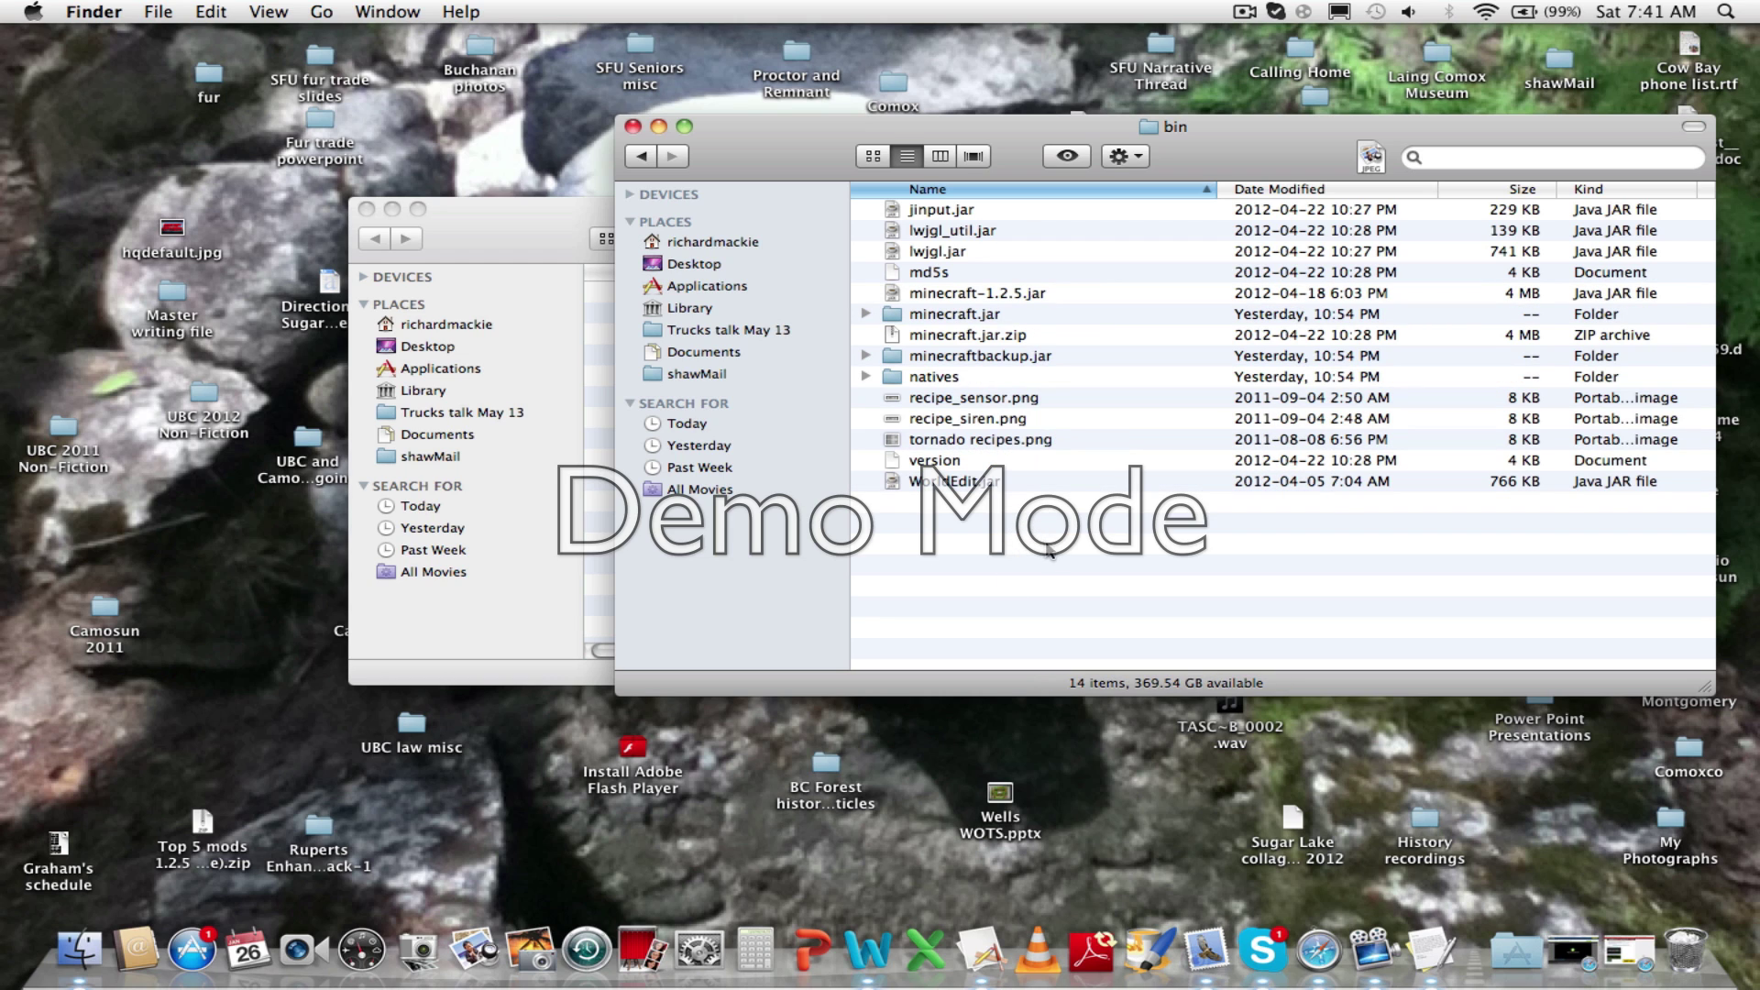
- Check minecraft-1.2.5.jar's Open With options without opening it, leaving it selected
{"action": "left_click", "coordinate": [1012, 295]}
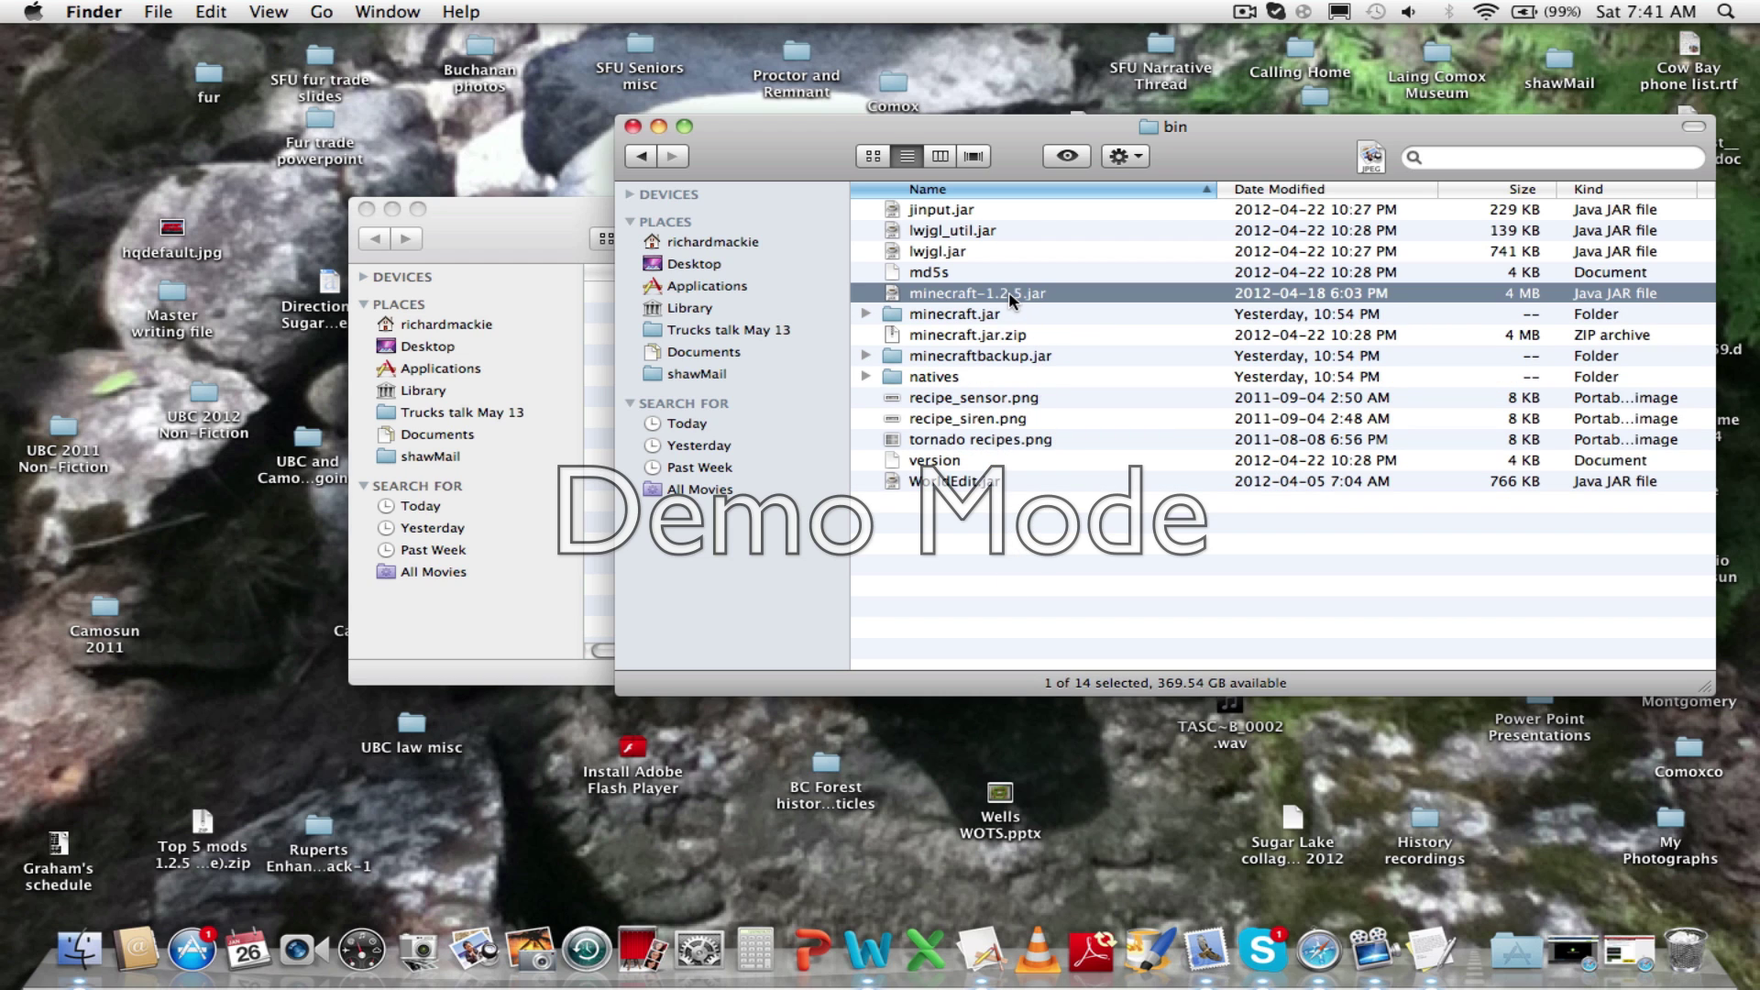
{"action": "right_click", "coordinate": [1012, 298]}
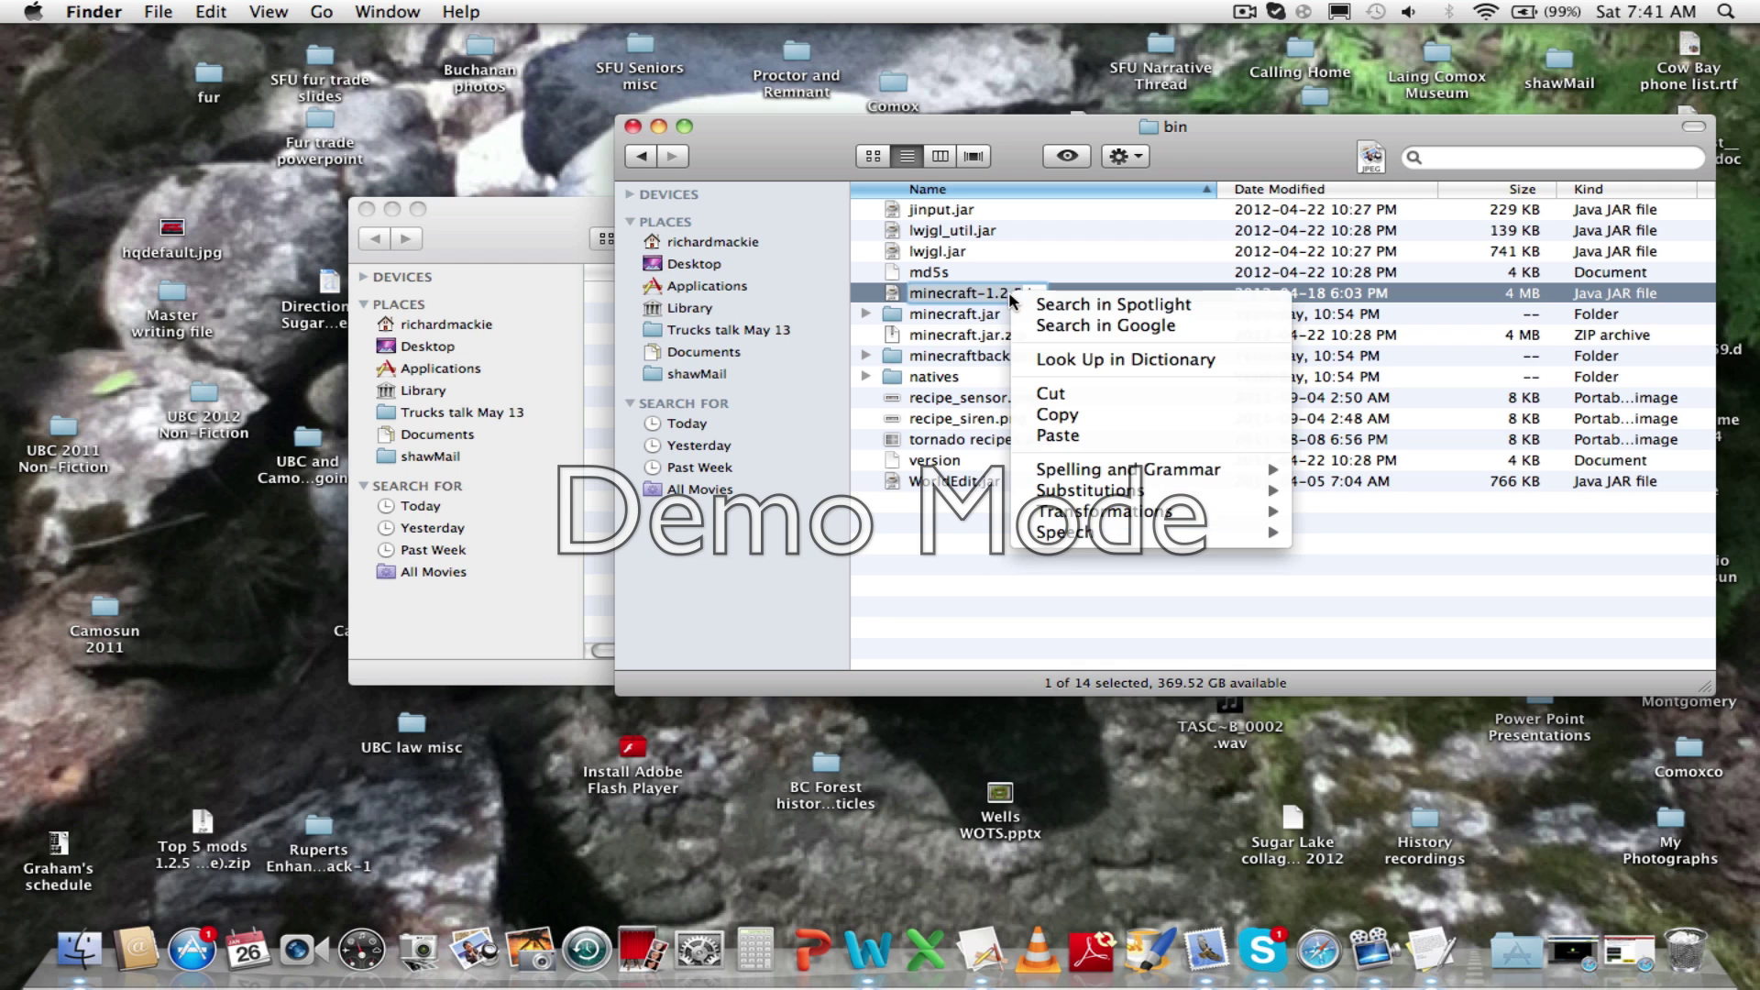
{"action": "left_click", "coordinate": [986, 361]}
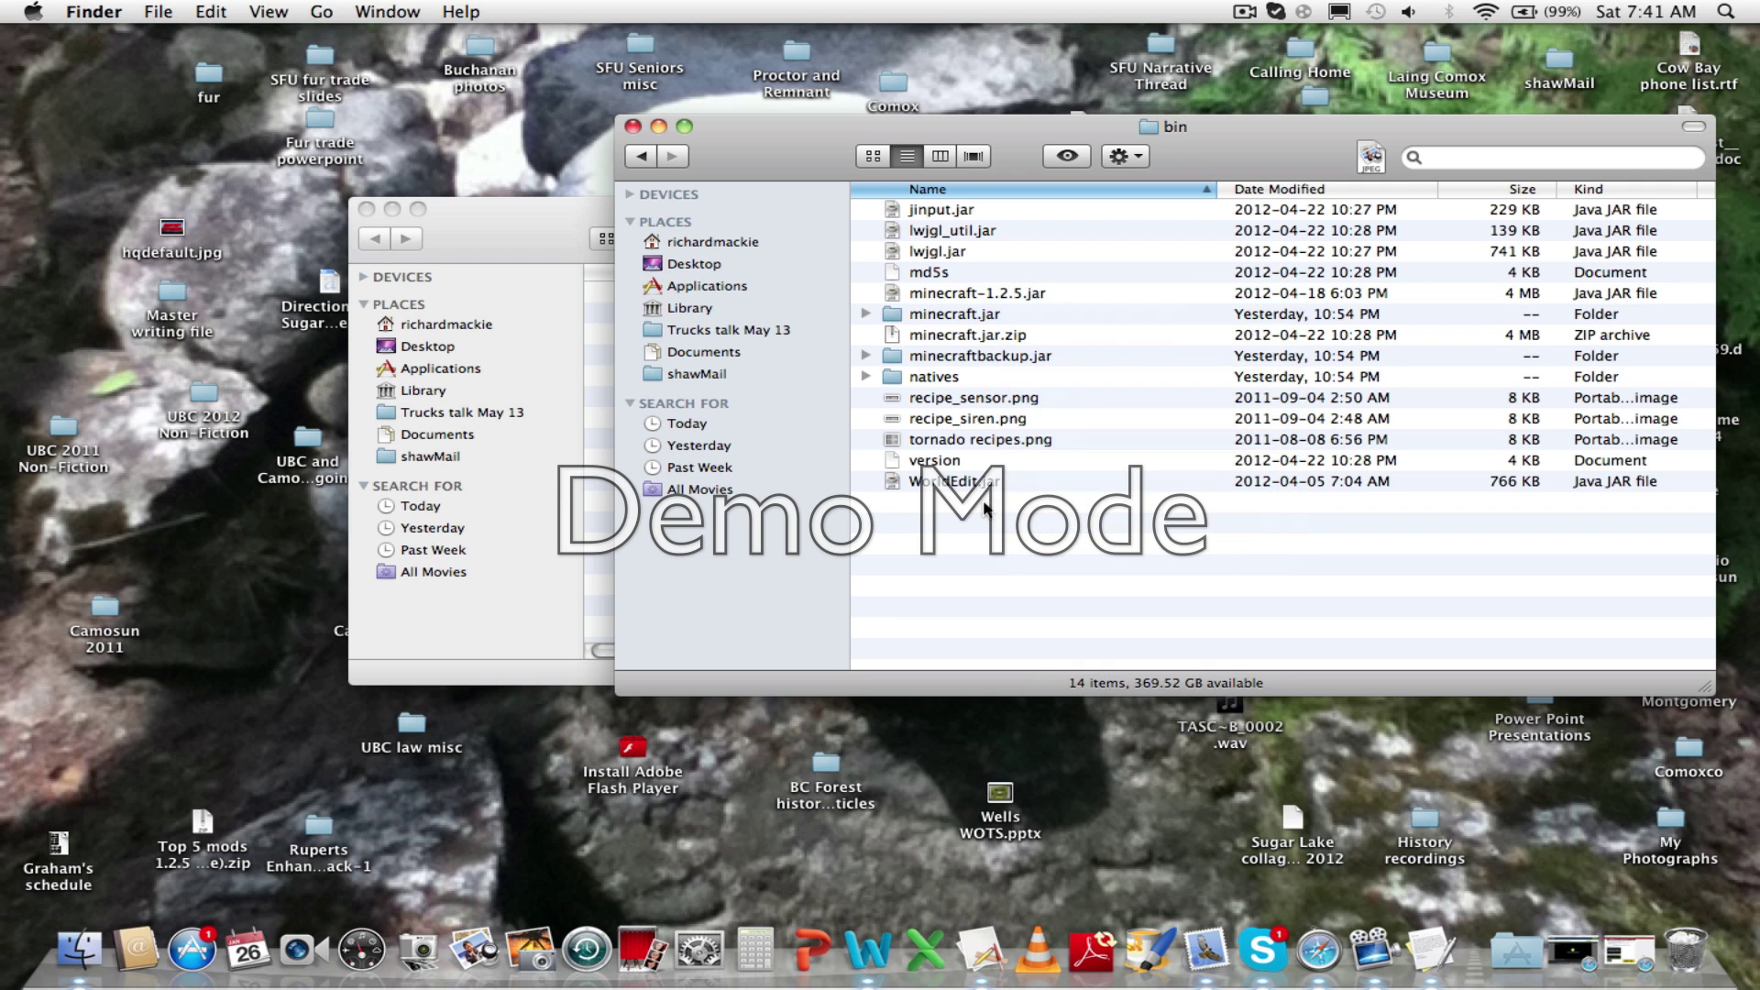
{"action": "left_click", "coordinate": [982, 295]}
{"action": "right_click", "coordinate": [983, 297]}
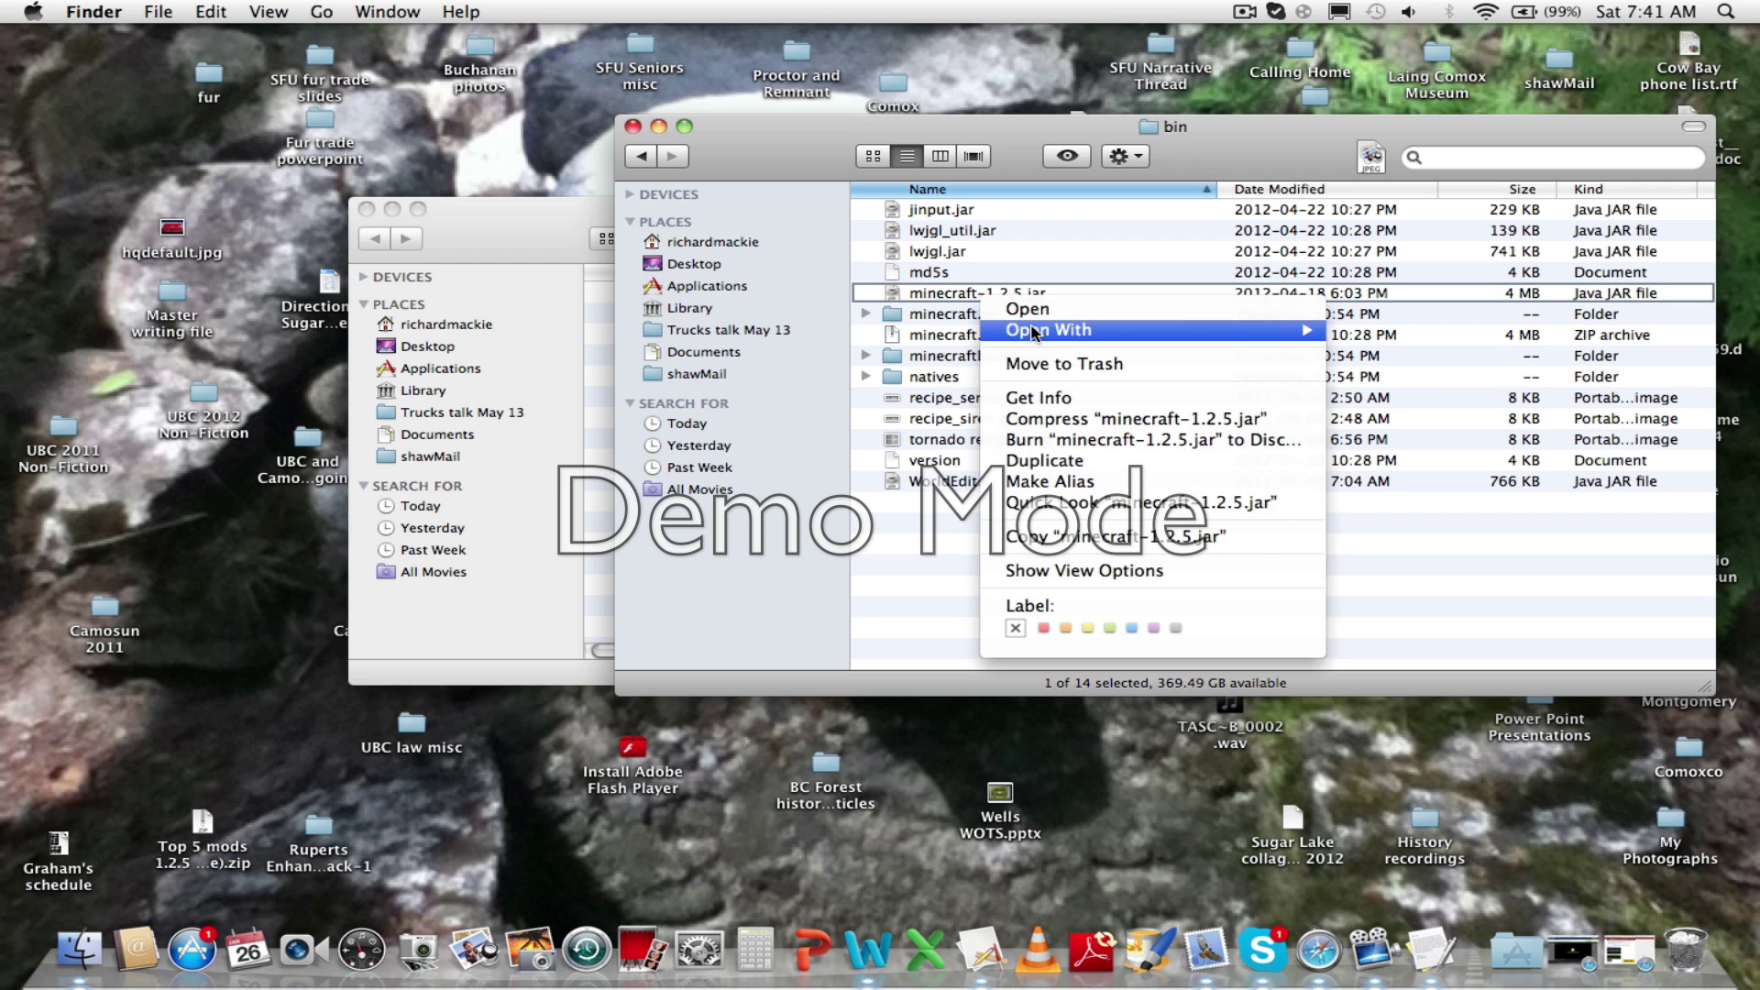
{"action": "mouse_move", "coordinate": [1100, 330]}
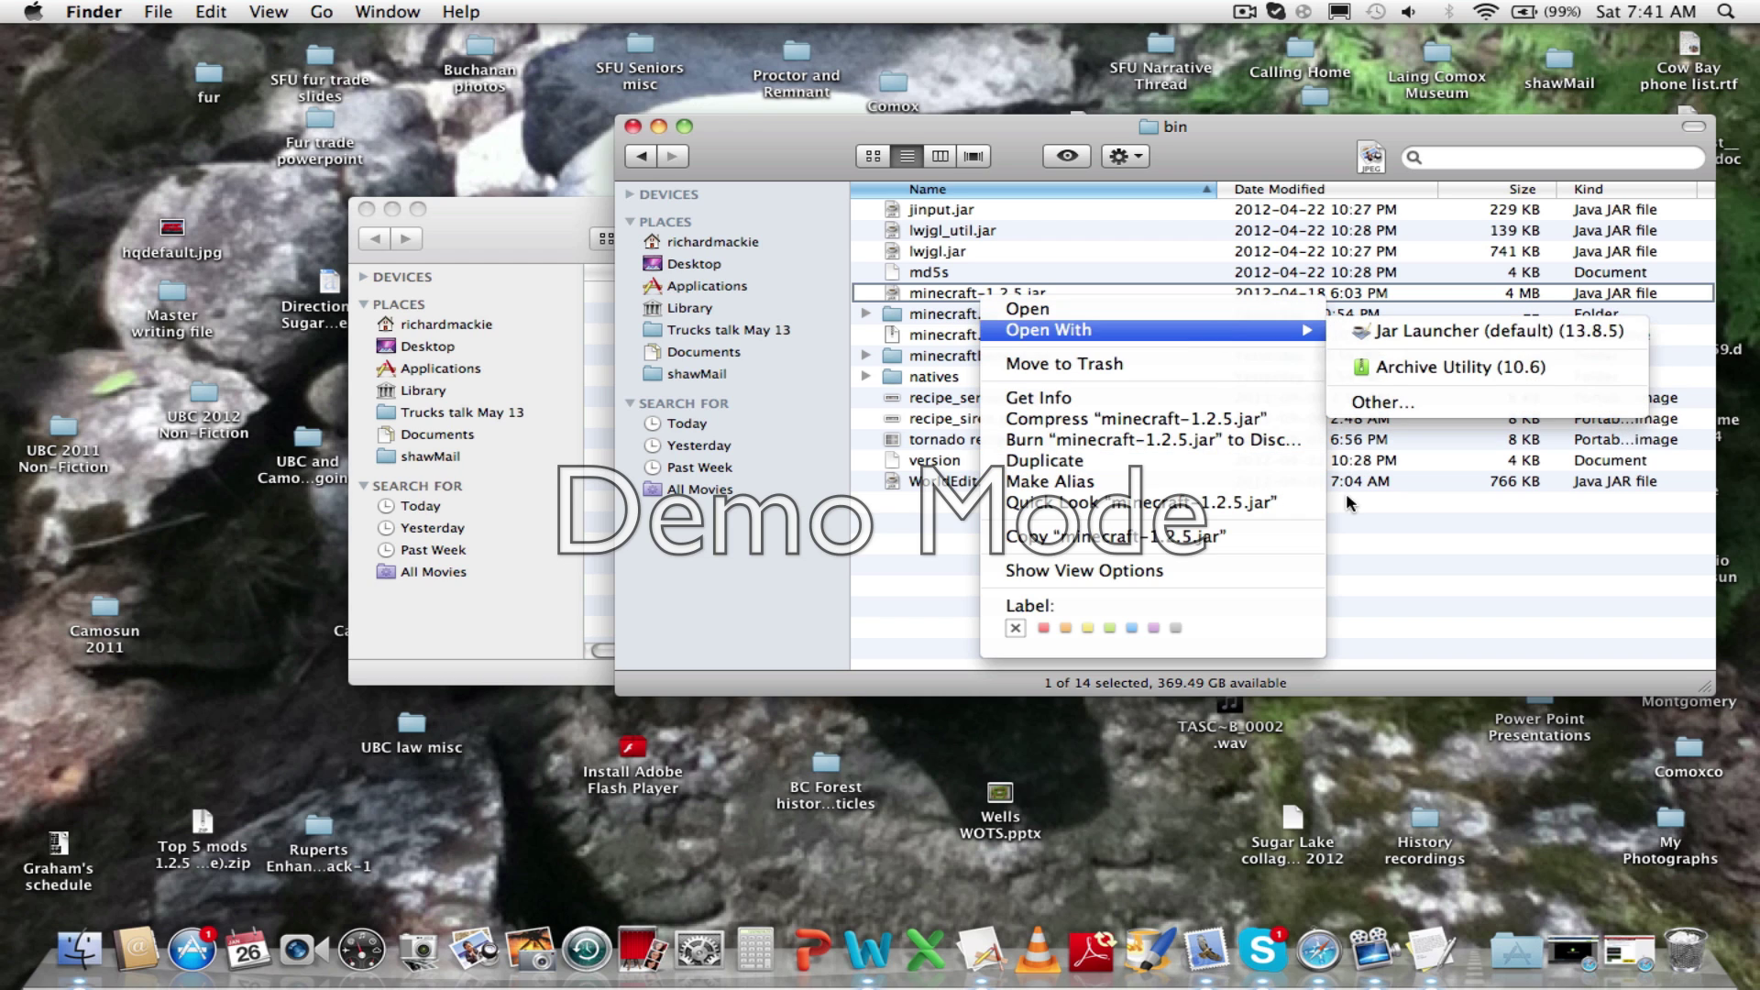
{"action": "left_click", "coordinate": [1348, 502]}
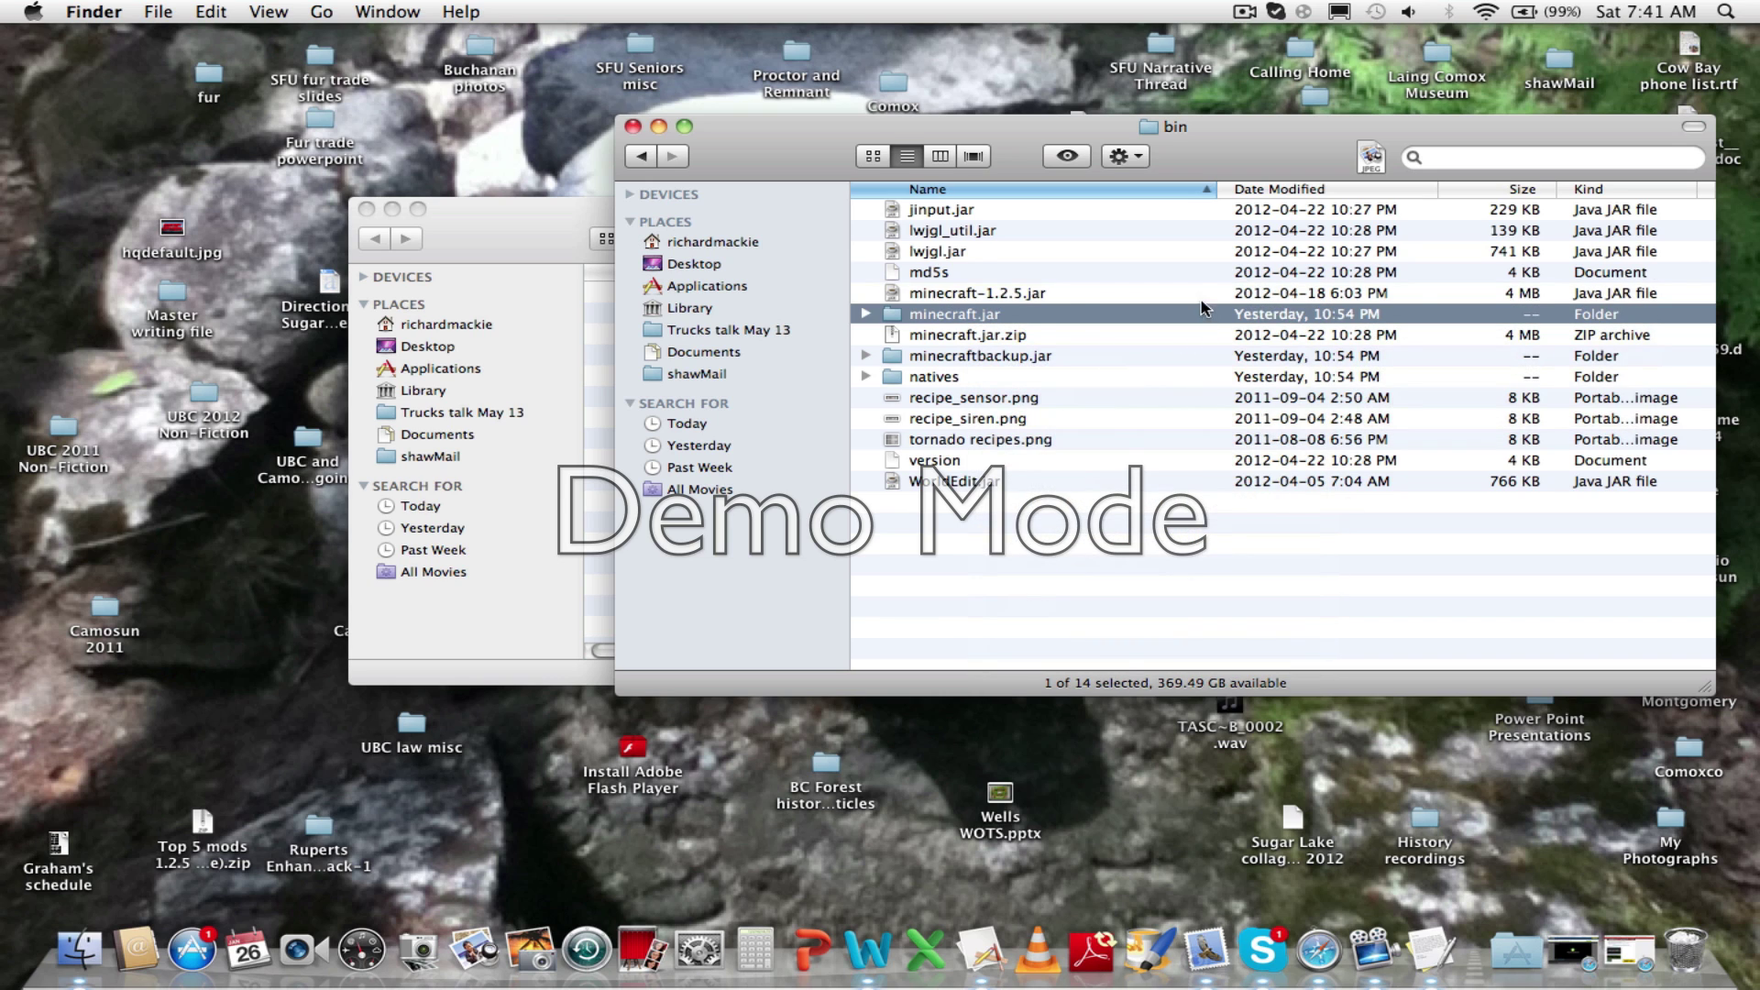
{"action": "left_click", "coordinate": [1202, 298]}
{"action": "left_click", "coordinate": [1163, 313]}
{"action": "left_click", "coordinate": [1133, 295]}
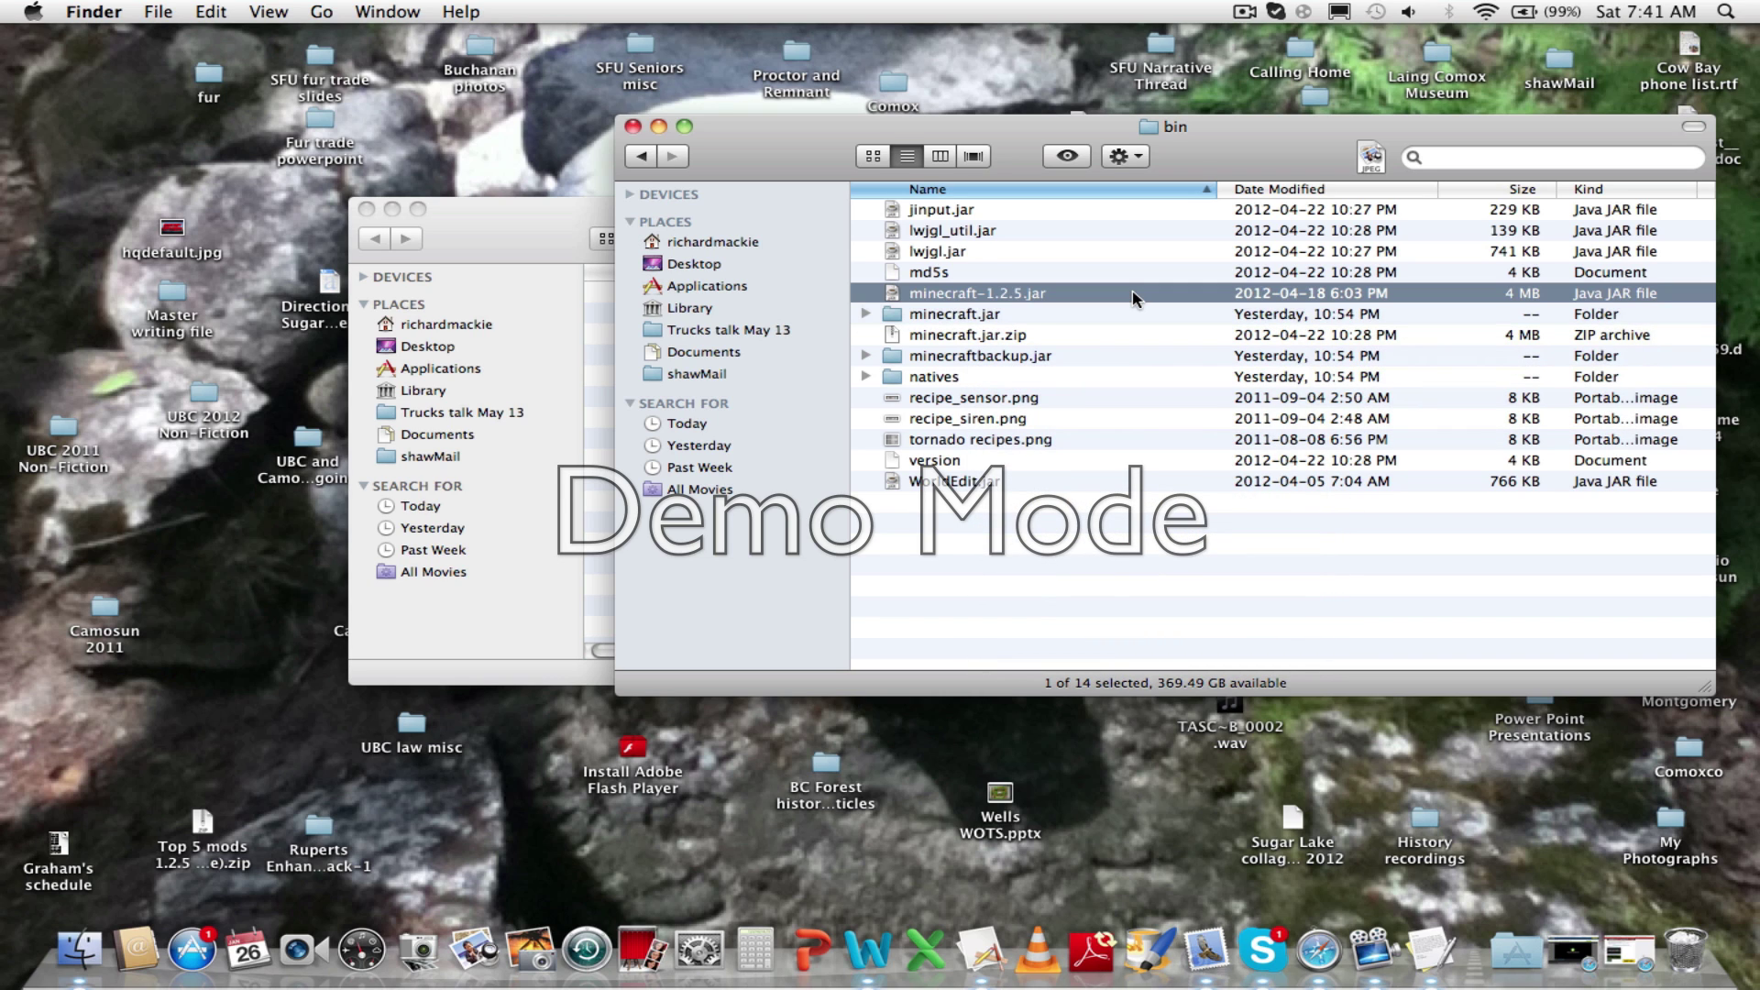
- Open minecraft.jar and drag all 231 Forge class files into it
{"action": "double_click", "coordinate": [1118, 317]}
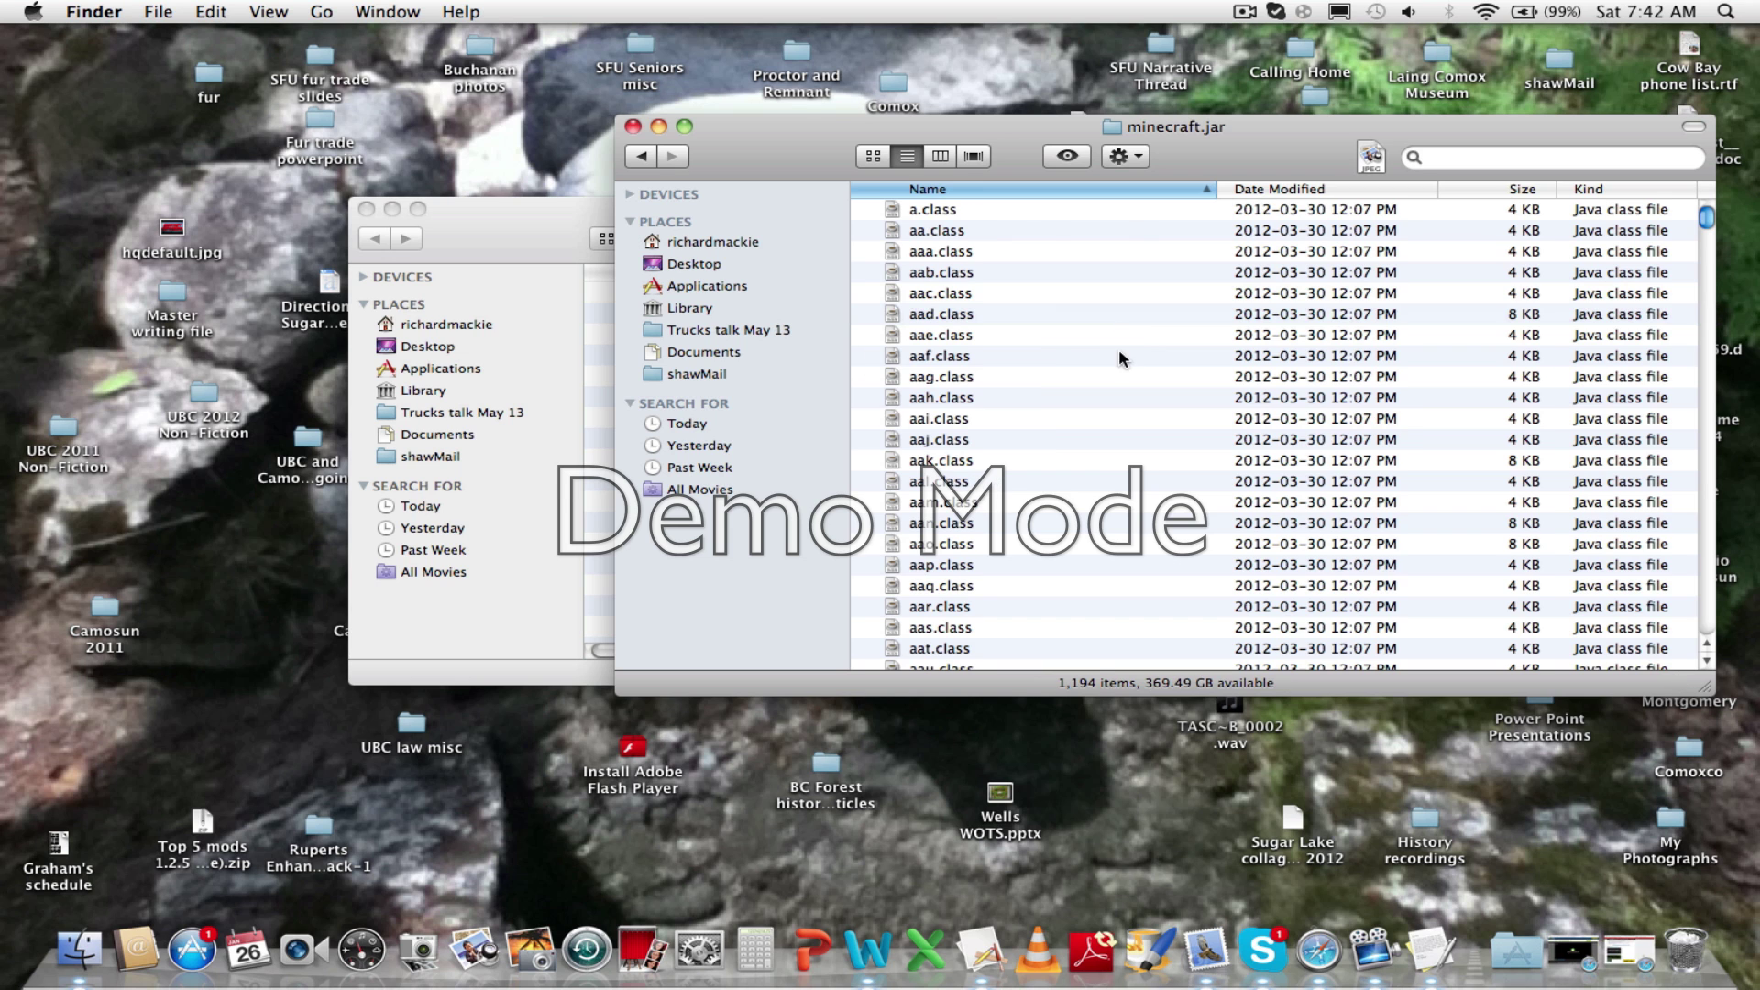
{"action": "left_click_drag", "start_coordinate": [1008, 126], "coordinate": [1268, 94]}
{"action": "left_click_drag", "start_coordinate": [515, 225], "coordinate": [509, 220]}
{"action": "left_click", "coordinate": [677, 314]}
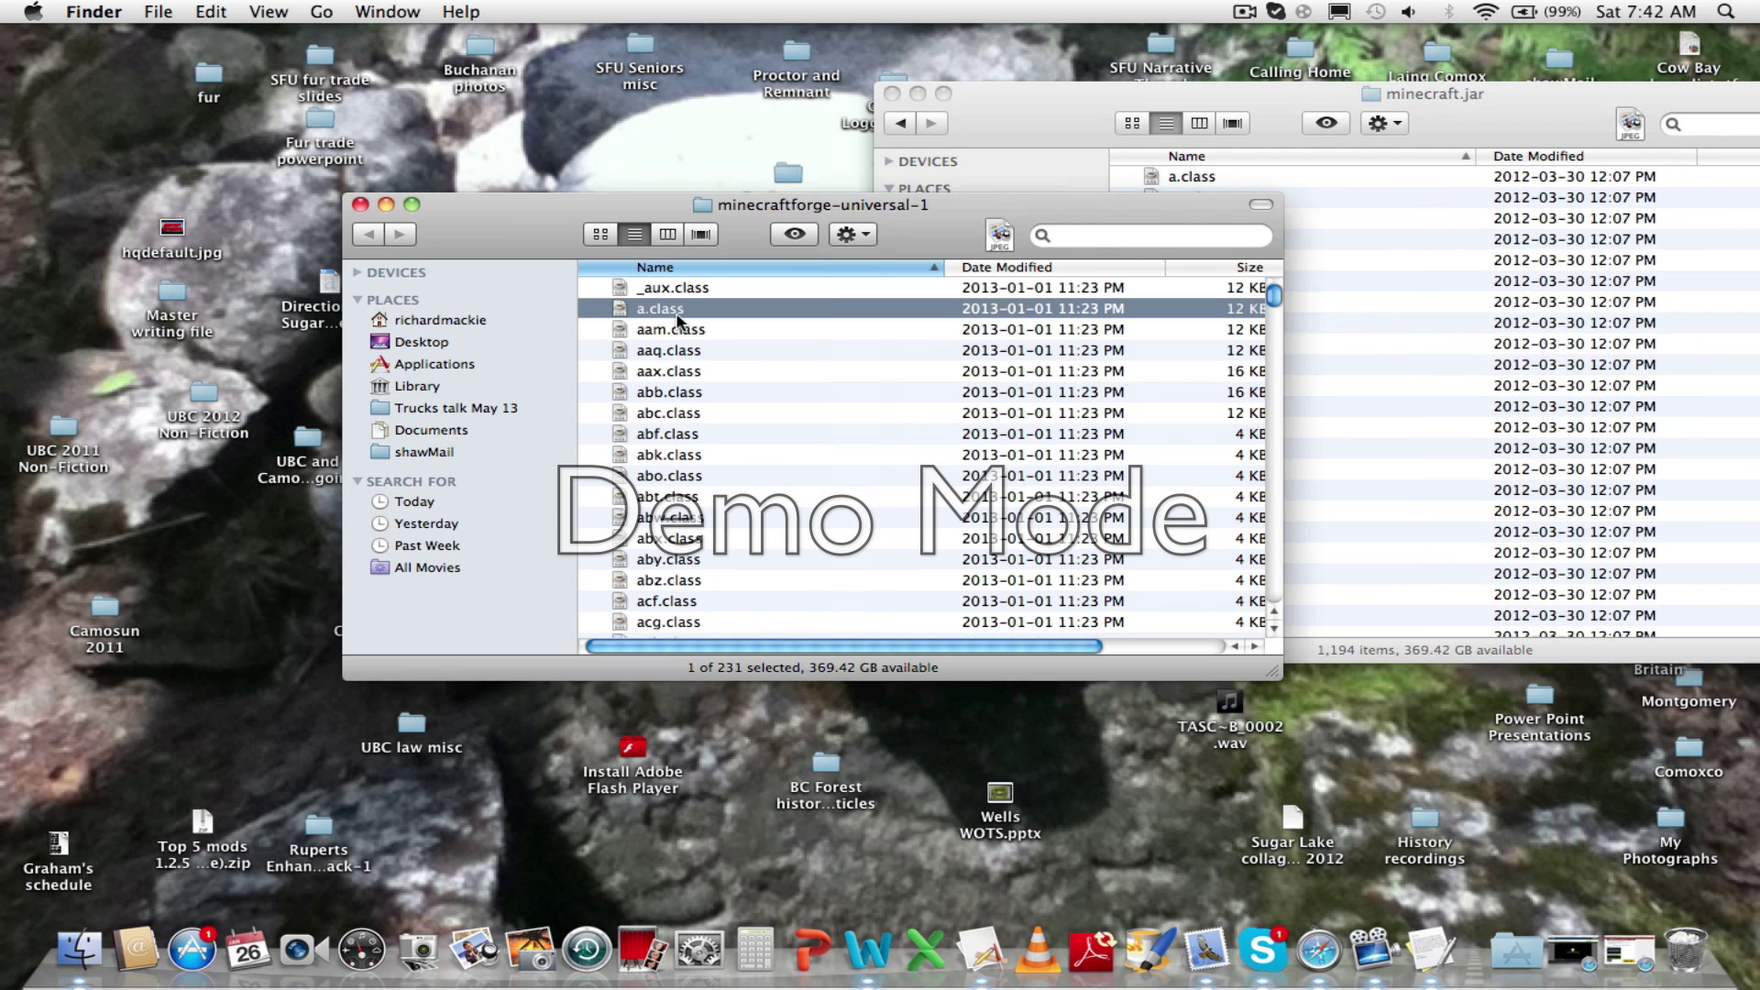
{"action": "key", "text": "ctrl+a"}
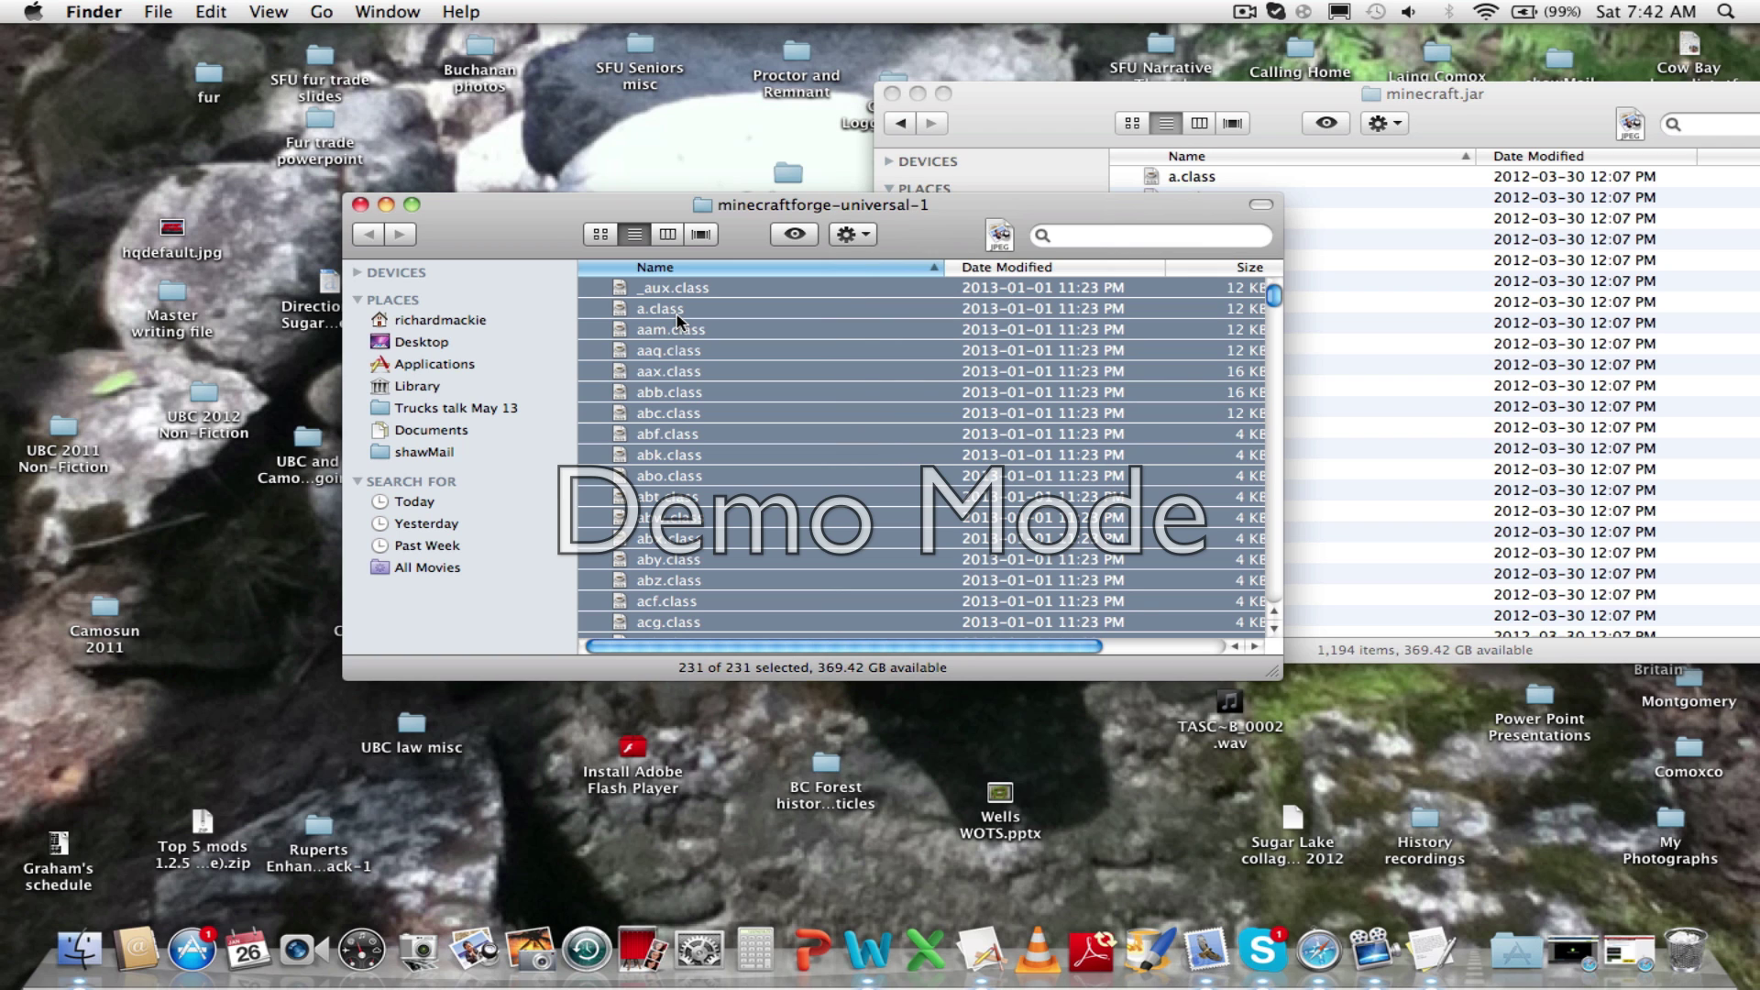
{"action": "left_click", "coordinate": [1412, 234]}
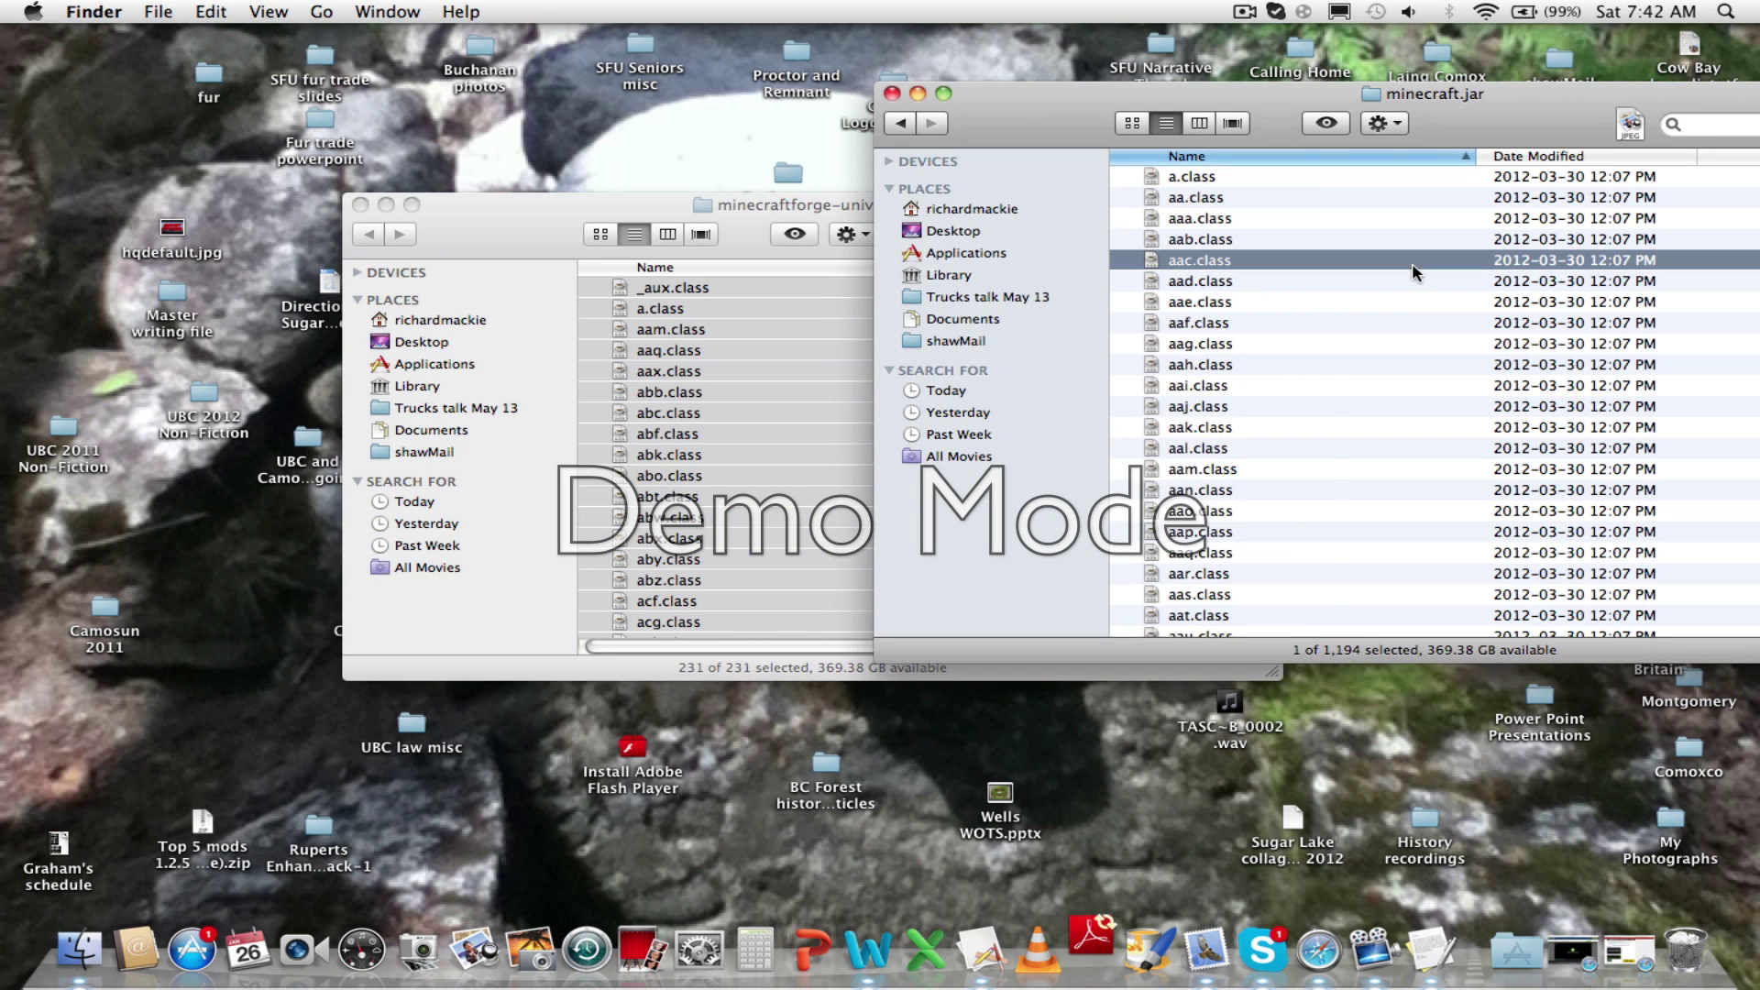
{"action": "left_click", "coordinate": [1476, 321]}
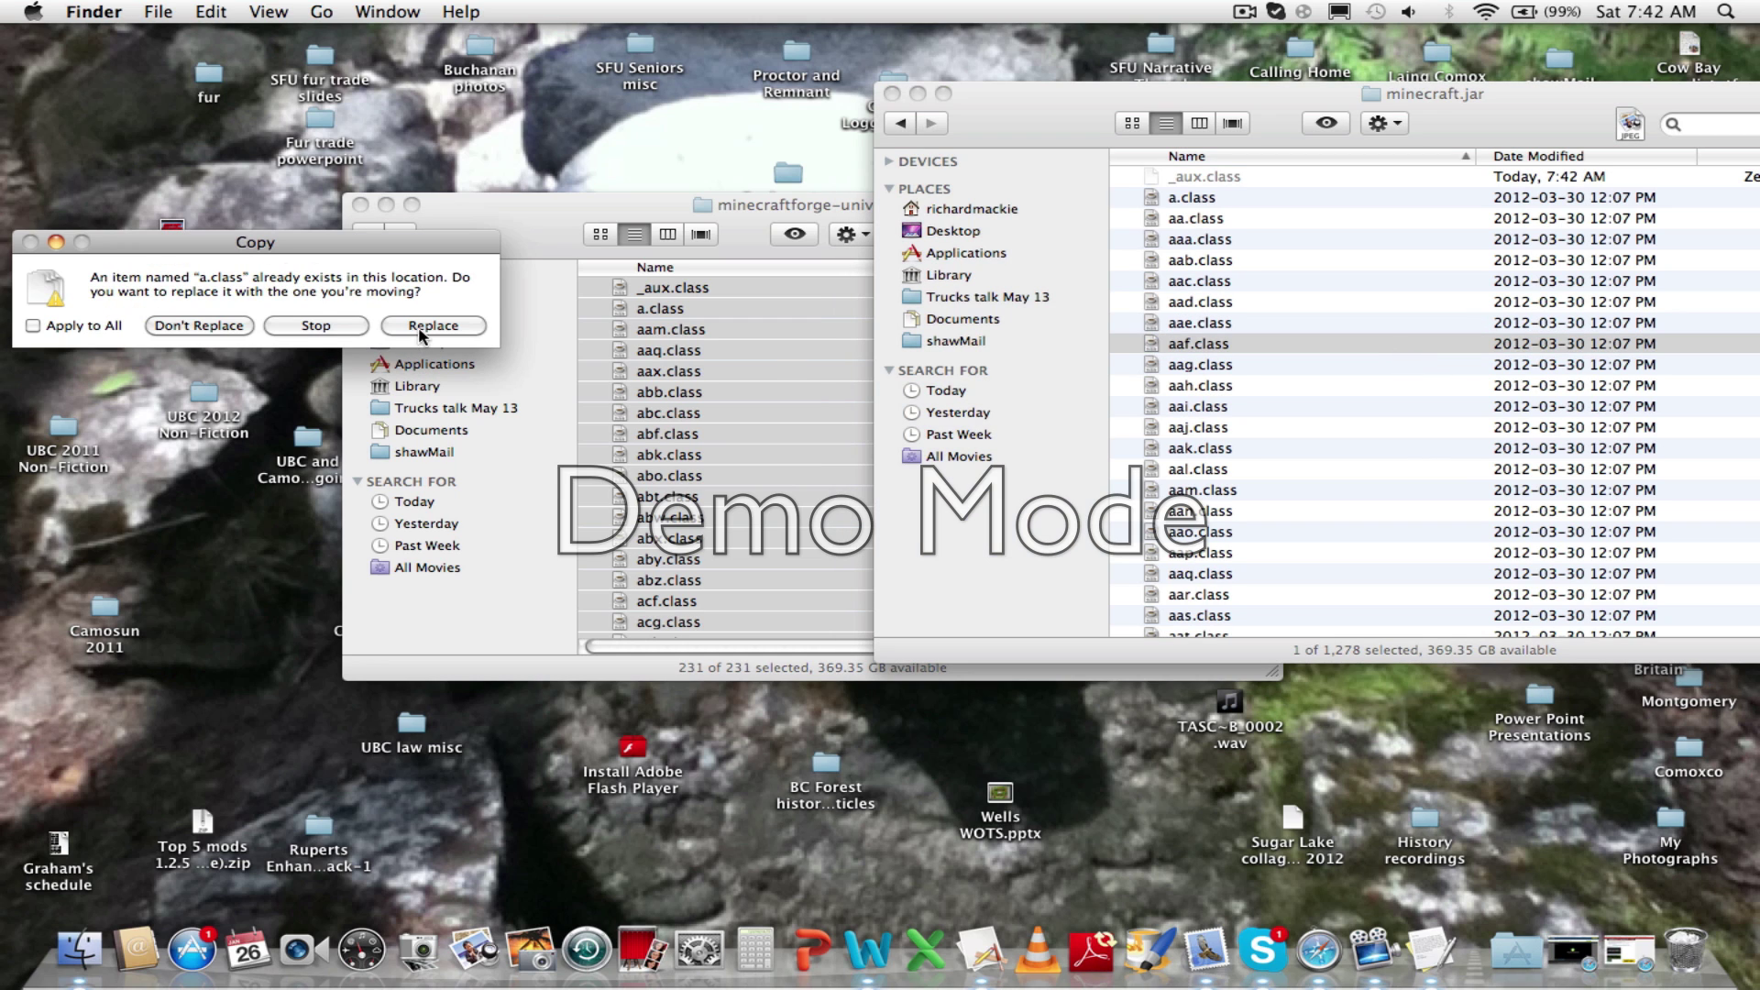
- Replace all conflicting class files, starting with a.class, using Apply to All
{"action": "left_click", "coordinate": [420, 328]}
{"action": "left_click", "coordinate": [479, 328]}
{"action": "left_click", "coordinate": [79, 324]}
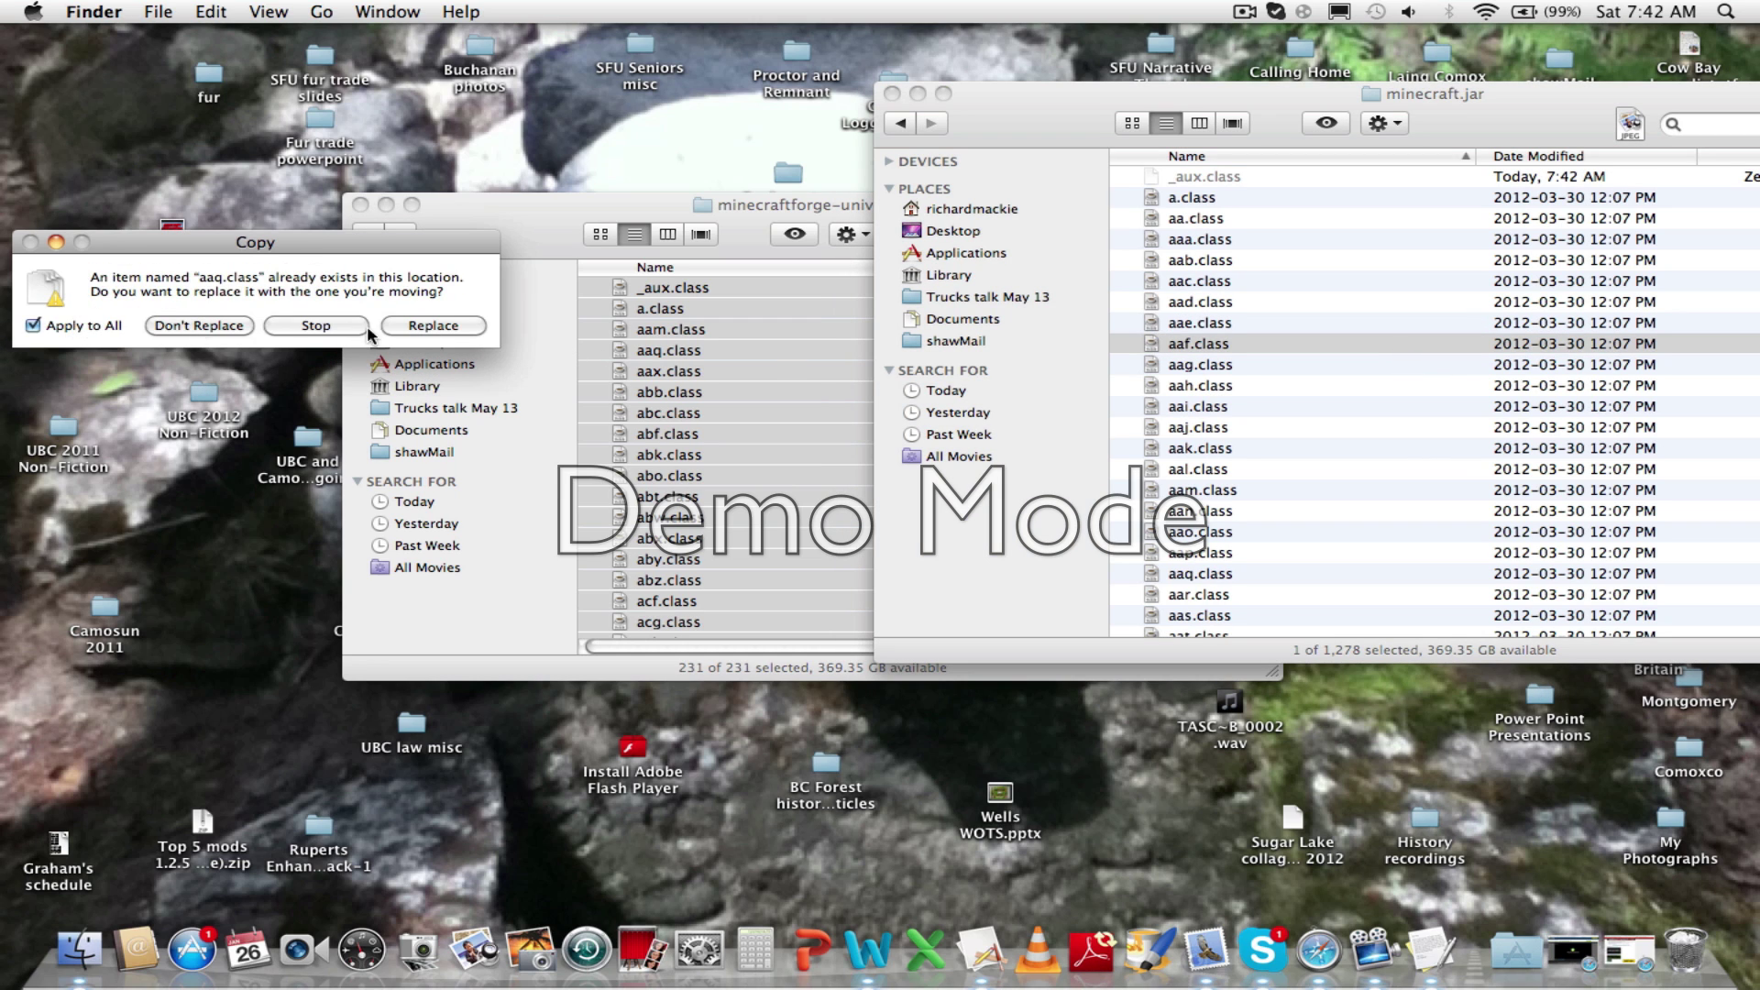
{"action": "left_click", "coordinate": [427, 326]}
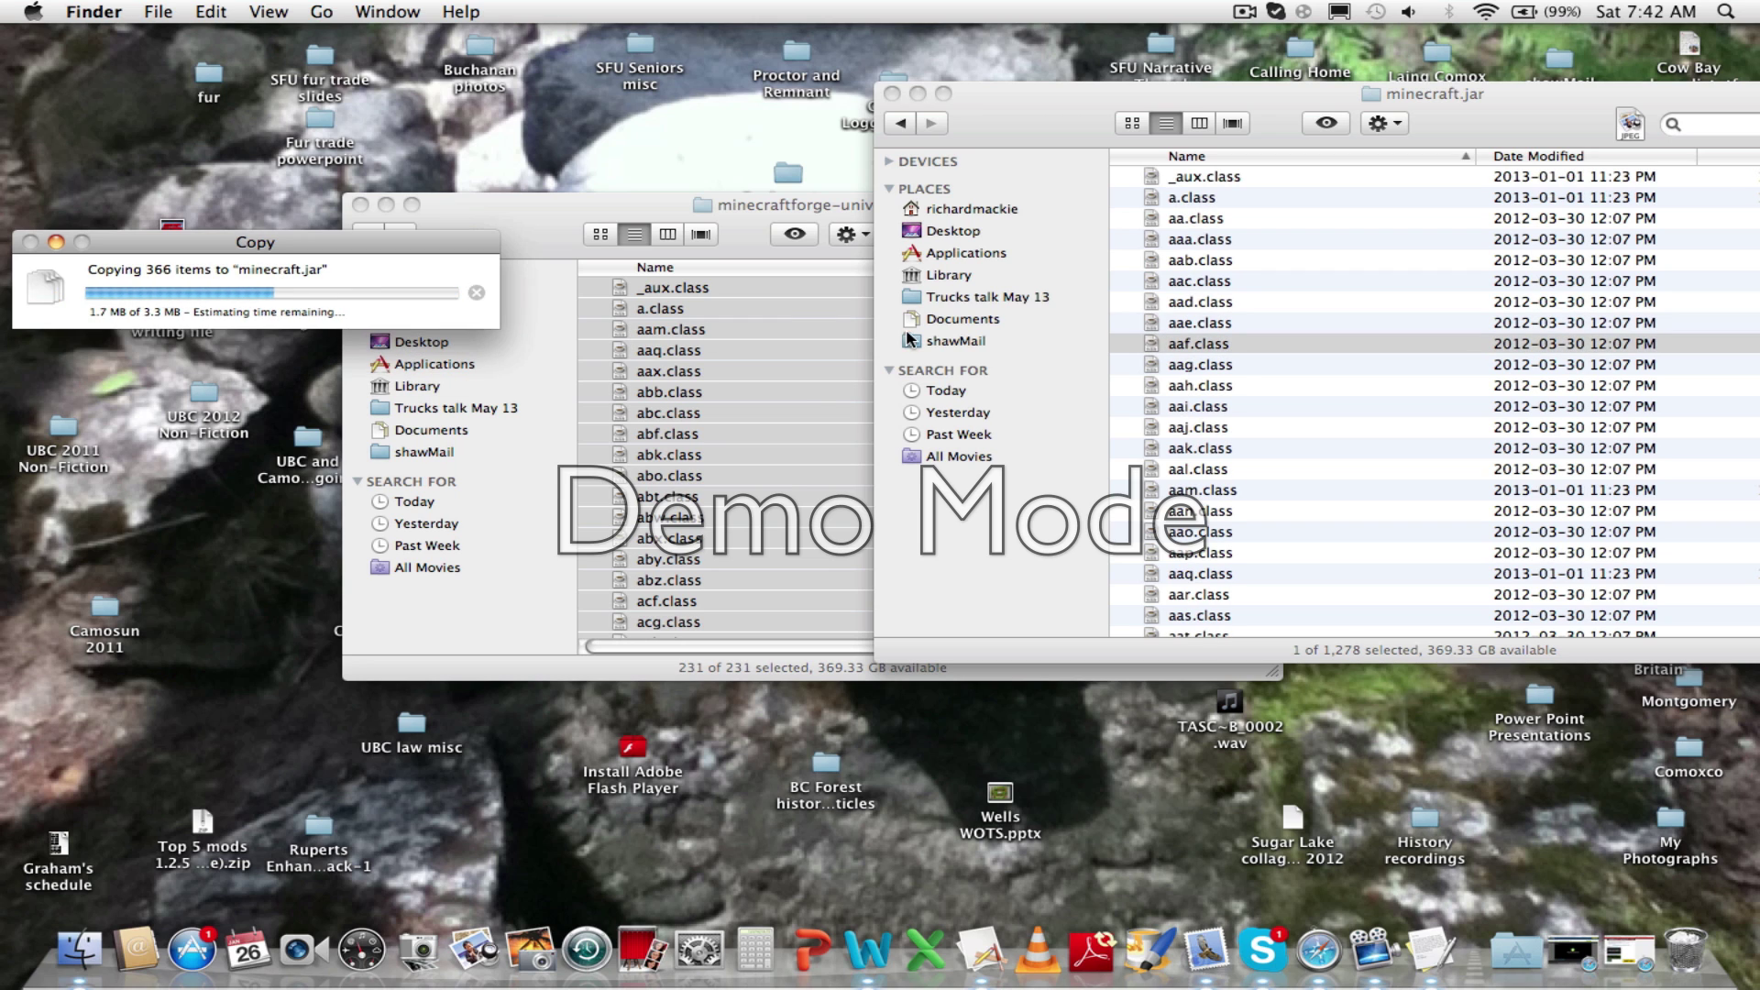